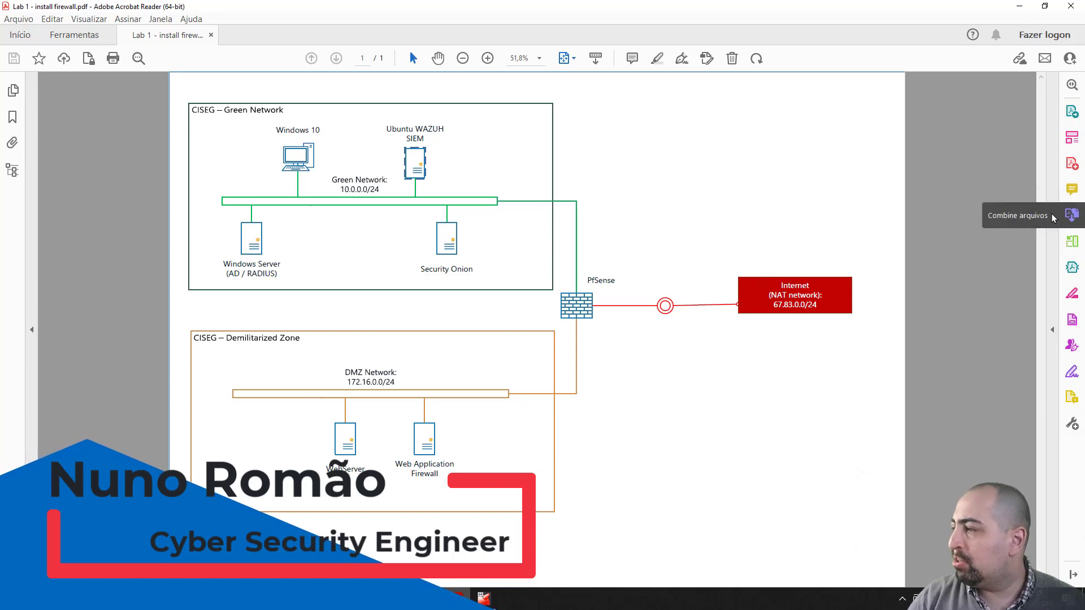
click(1053, 218)
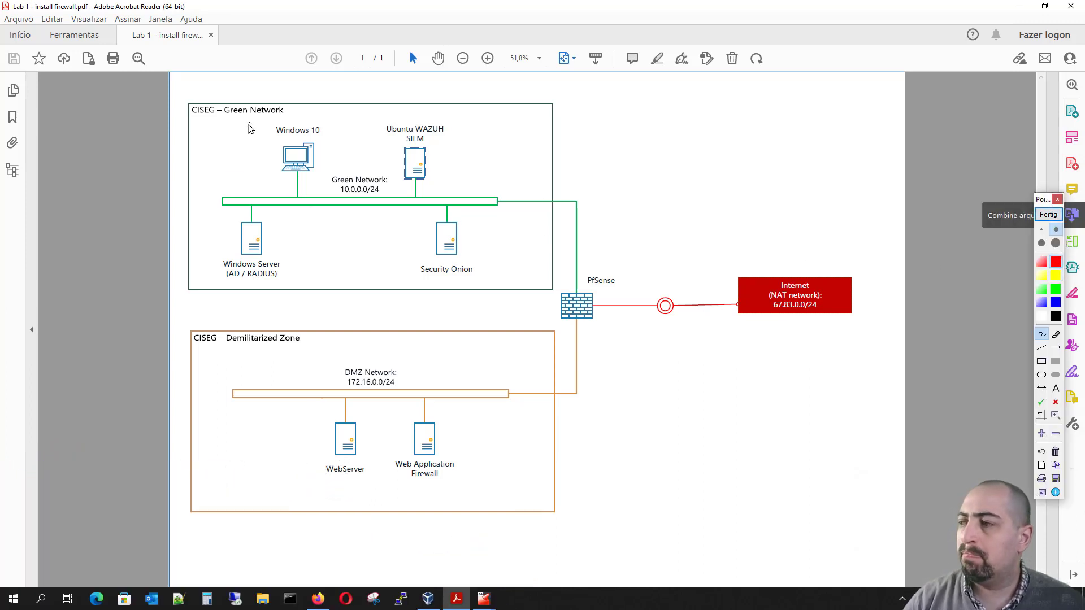
mouse_move(260, 121)
mouse_down()
mouse_move(263, 170)
mouse_move(331, 202)
mouse_move(320, 121)
mouse_move(246, 120)
mouse_up()
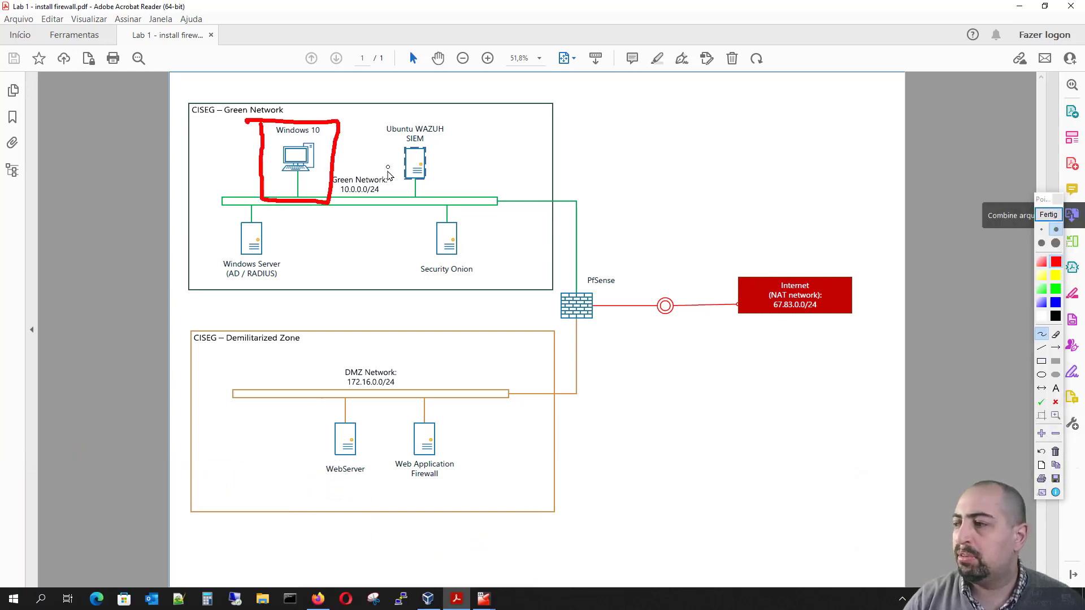
mouse_move(313, 203)
mouse_down()
mouse_move(579, 201)
mouse_move(600, 259)
mouse_move(620, 246)
mouse_up()
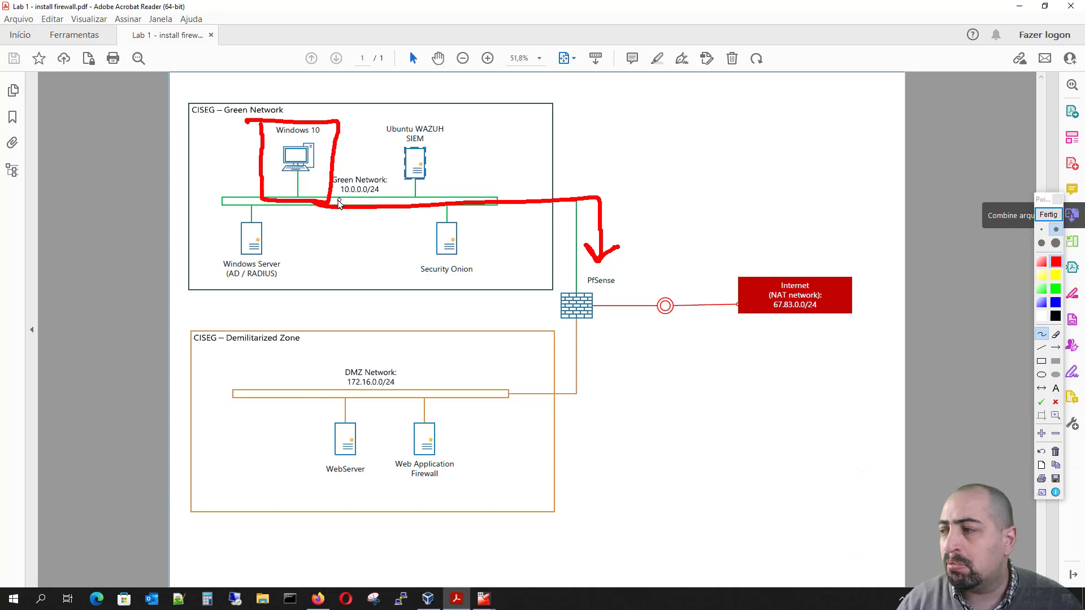
drag(340, 198, 380, 198)
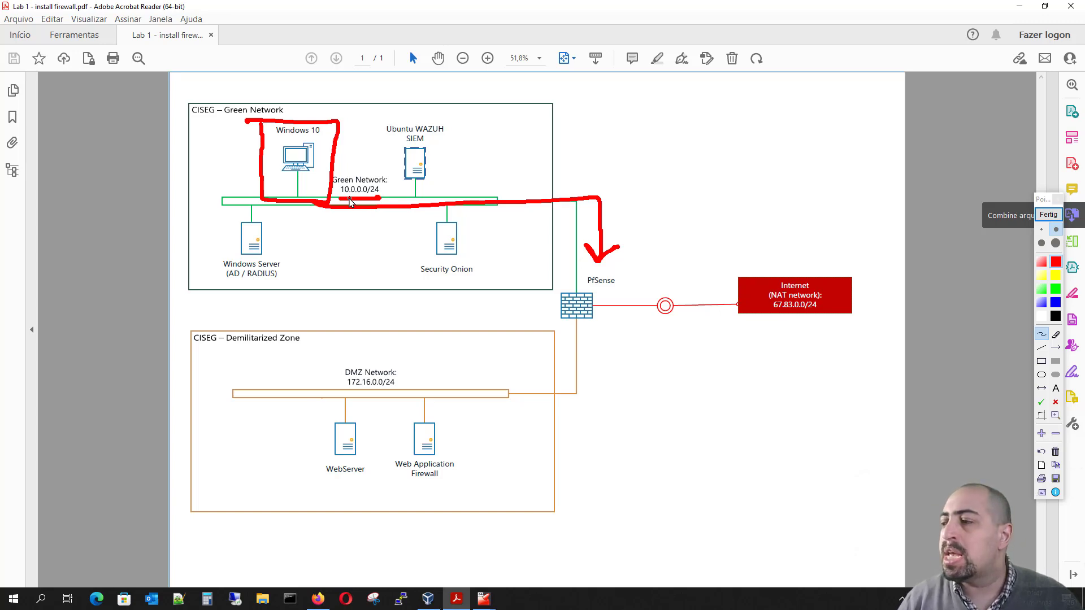
drag(383, 347, 288, 368)
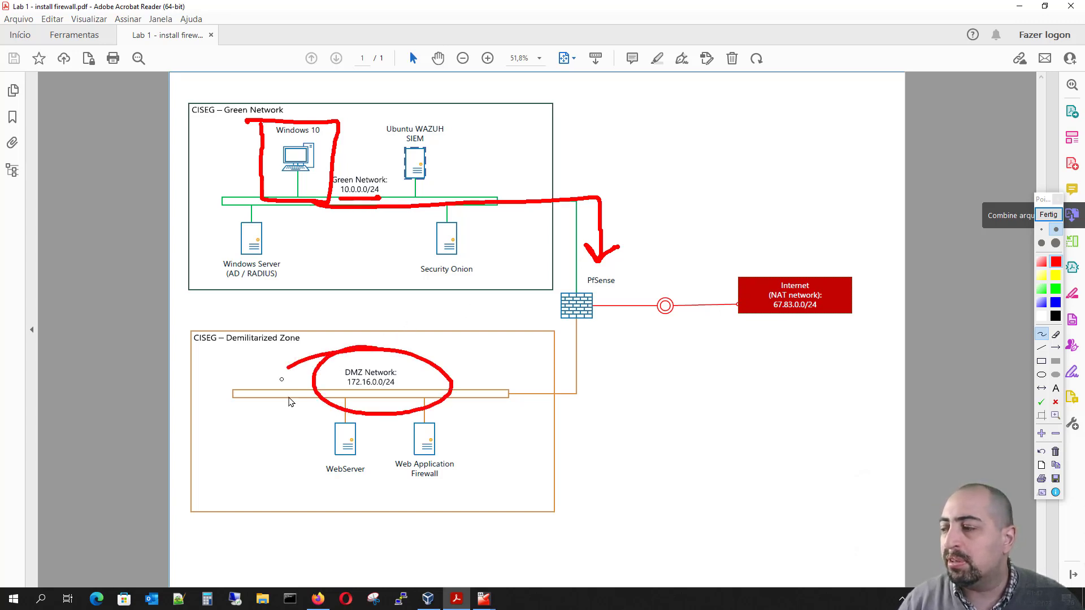
drag(256, 440, 312, 420)
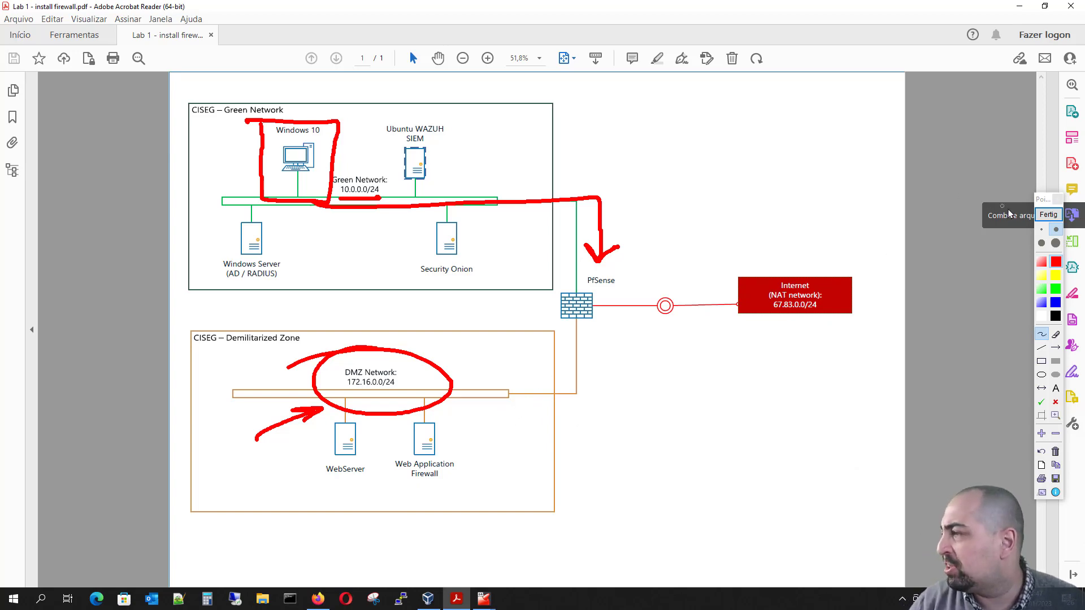
click(1045, 218)
Step: Switch to the pfSense firewall VM console and review the WAN and LAN interface addresses
click(1019, 6)
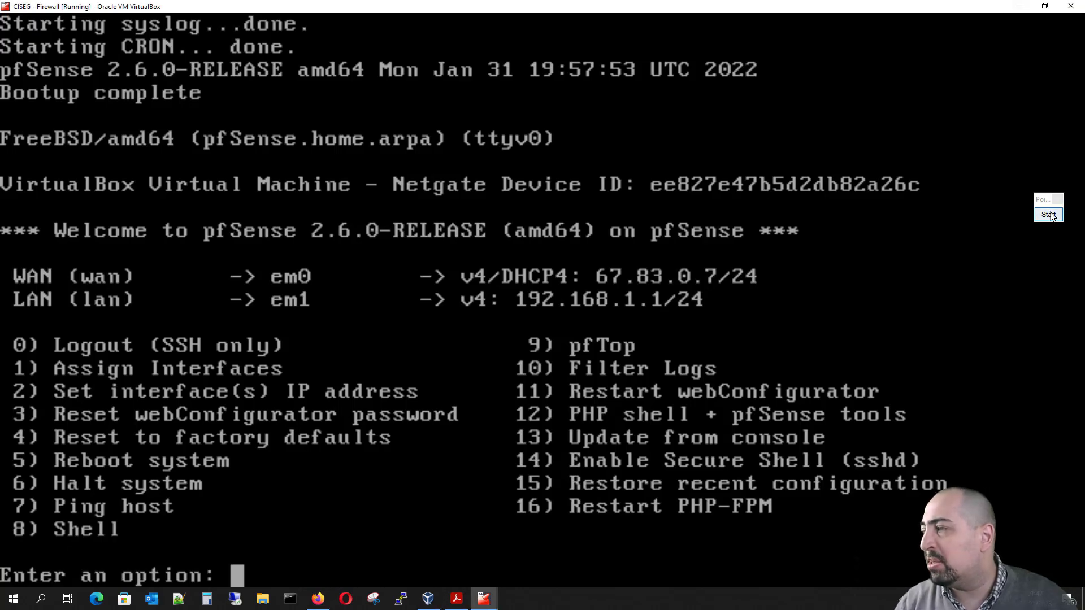
click(1048, 217)
click(1054, 277)
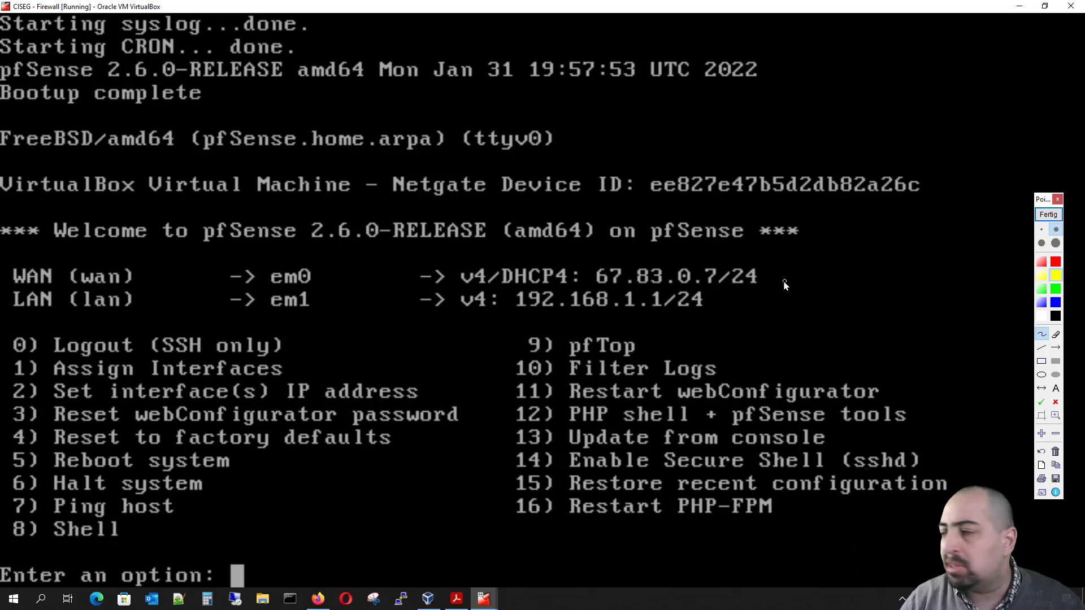
mouse_move(783, 270)
mouse_down()
mouse_move(858, 257)
mouse_move(775, 273)
mouse_move(809, 277)
mouse_up()
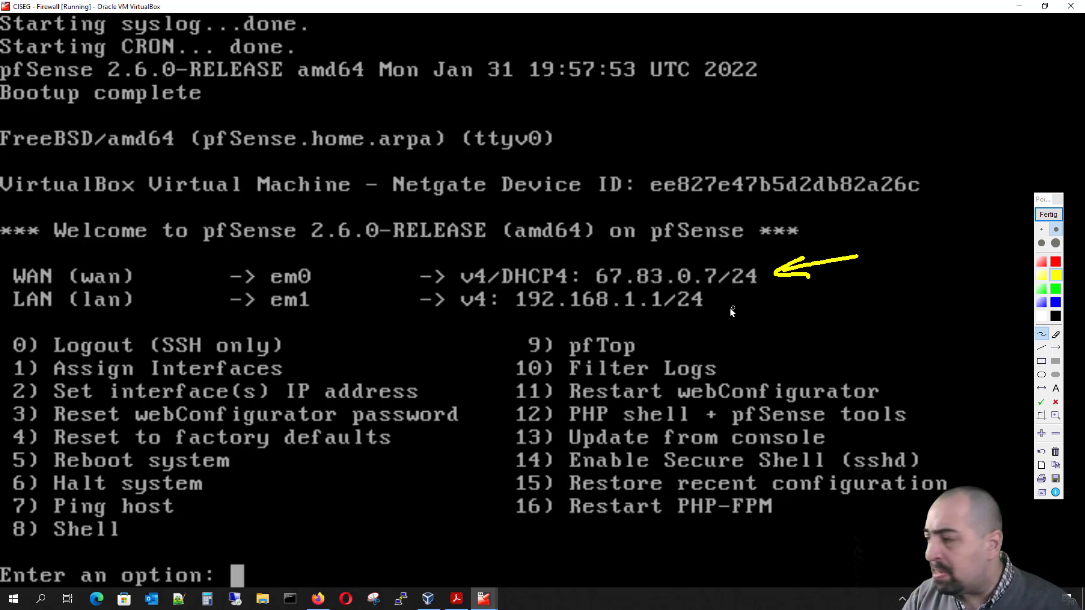
mouse_move(718, 312)
mouse_down()
mouse_move(754, 327)
mouse_move(728, 317)
mouse_up()
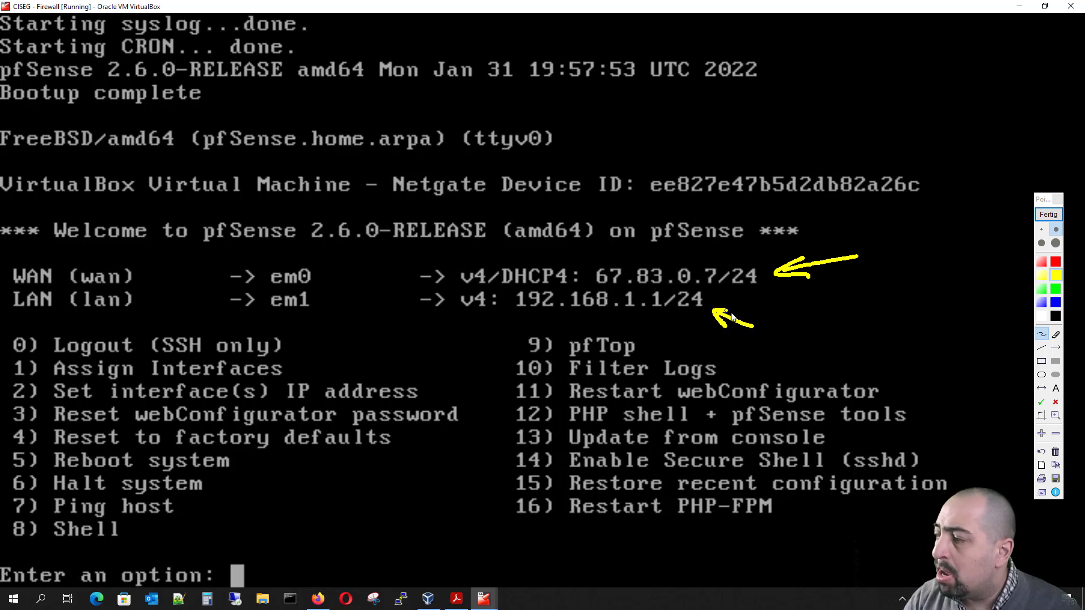
drag(520, 321, 658, 317)
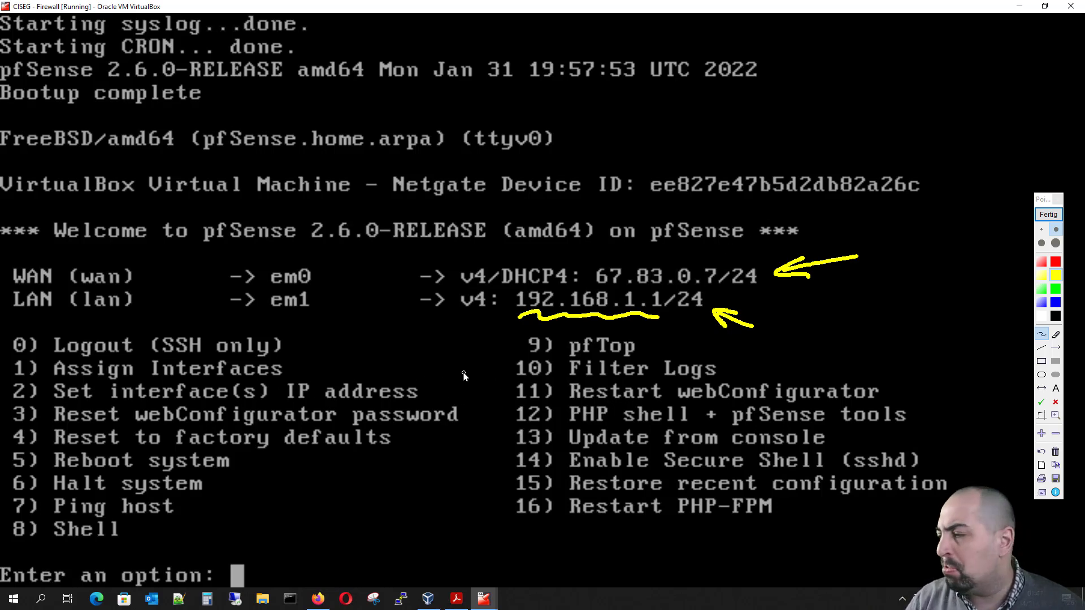
mouse_move(458, 368)
mouse_down()
mouse_move(463, 395)
mouse_move(432, 396)
mouse_move(444, 382)
mouse_up()
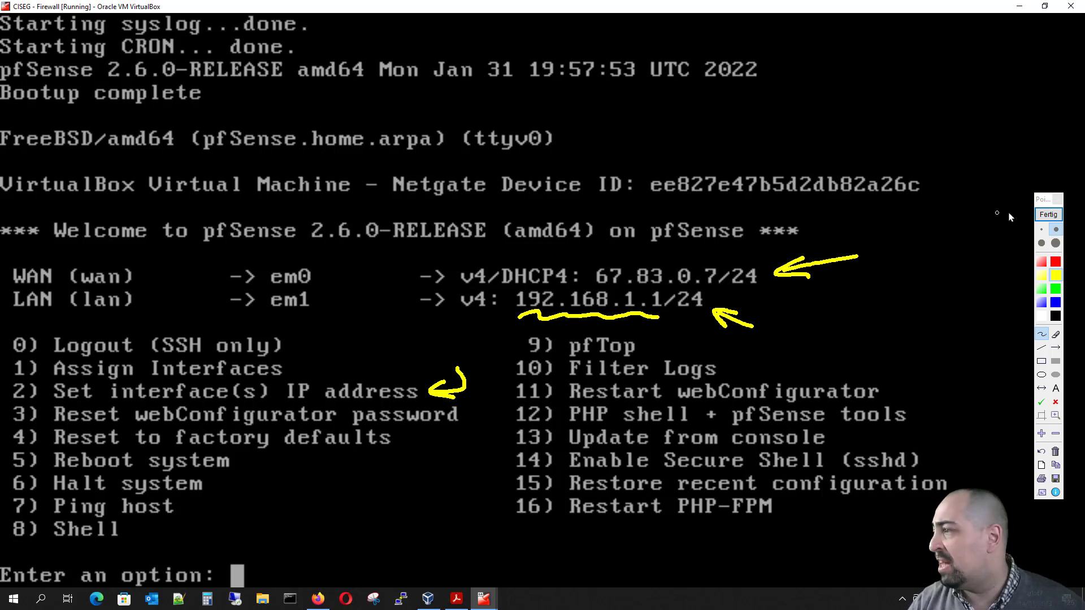
click(1048, 215)
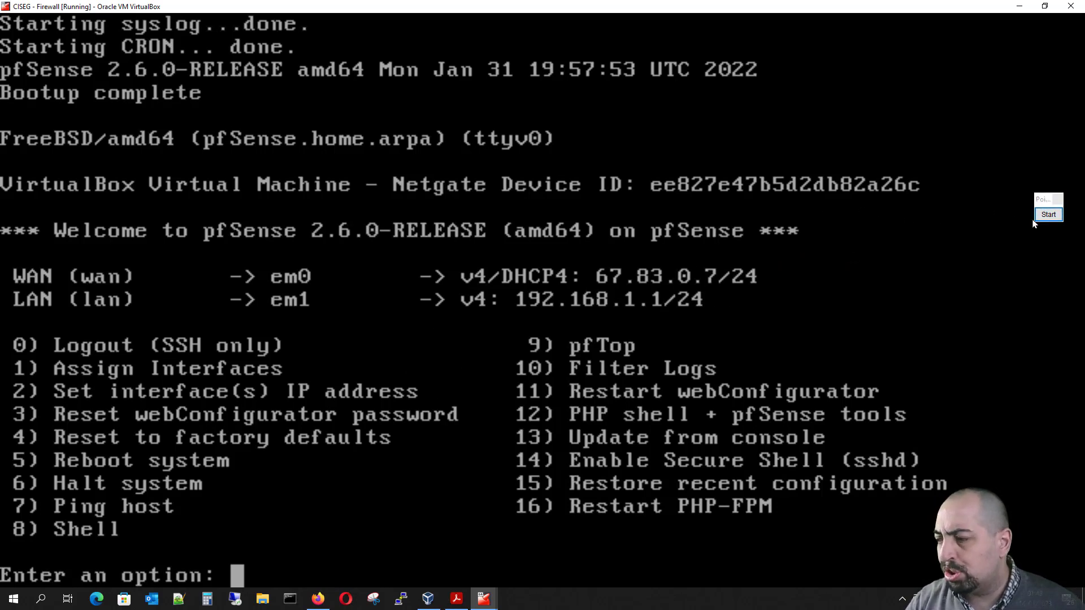
Step: Choose the option to set interface IP addresses and select the LAN interface to configure
text(2)
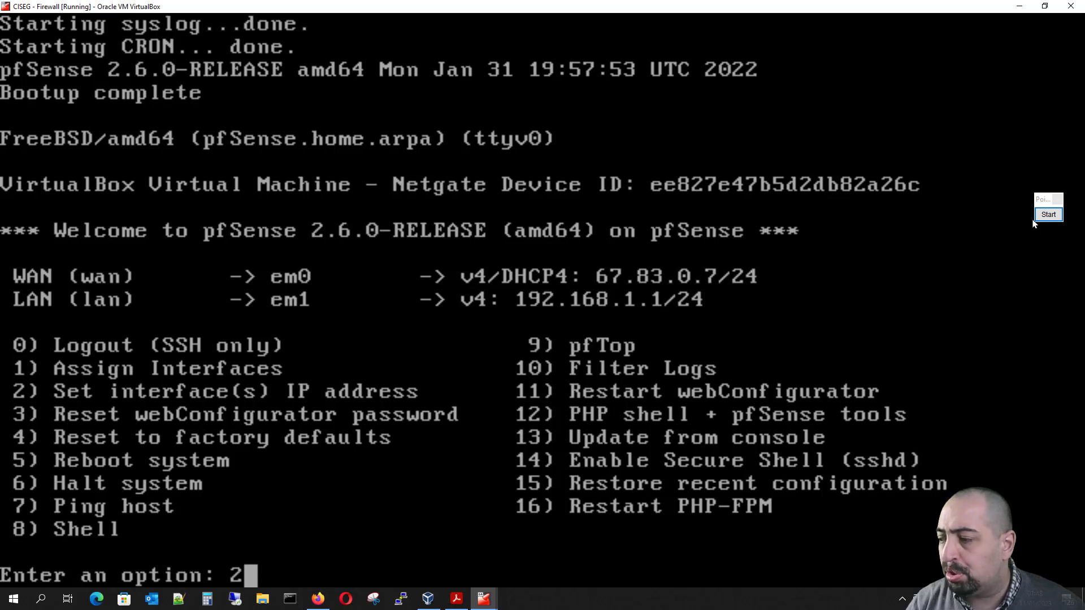
key(Return)
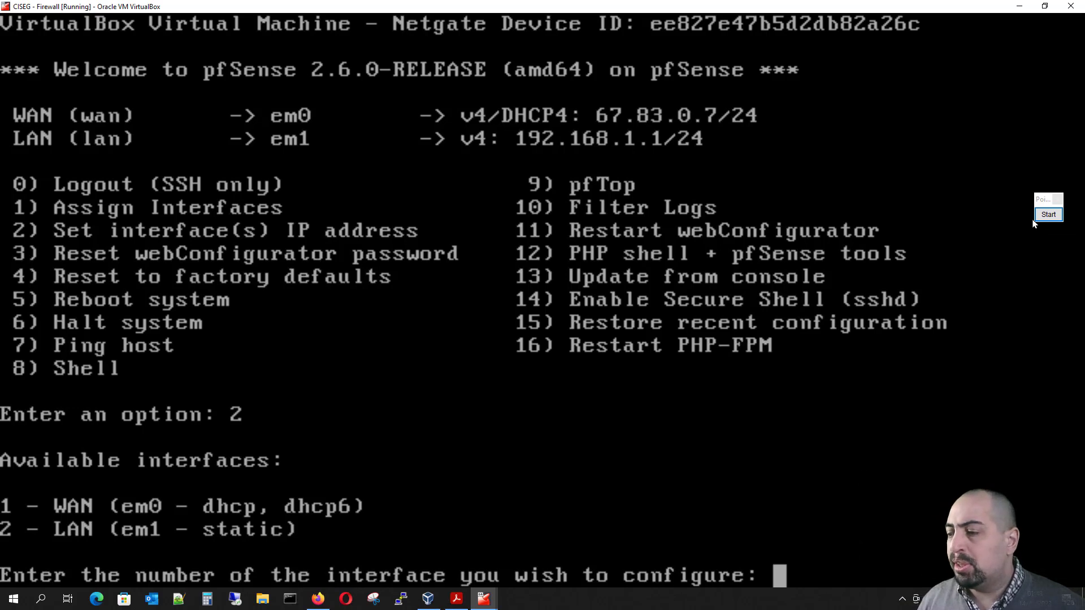
text(2)
key(Return)
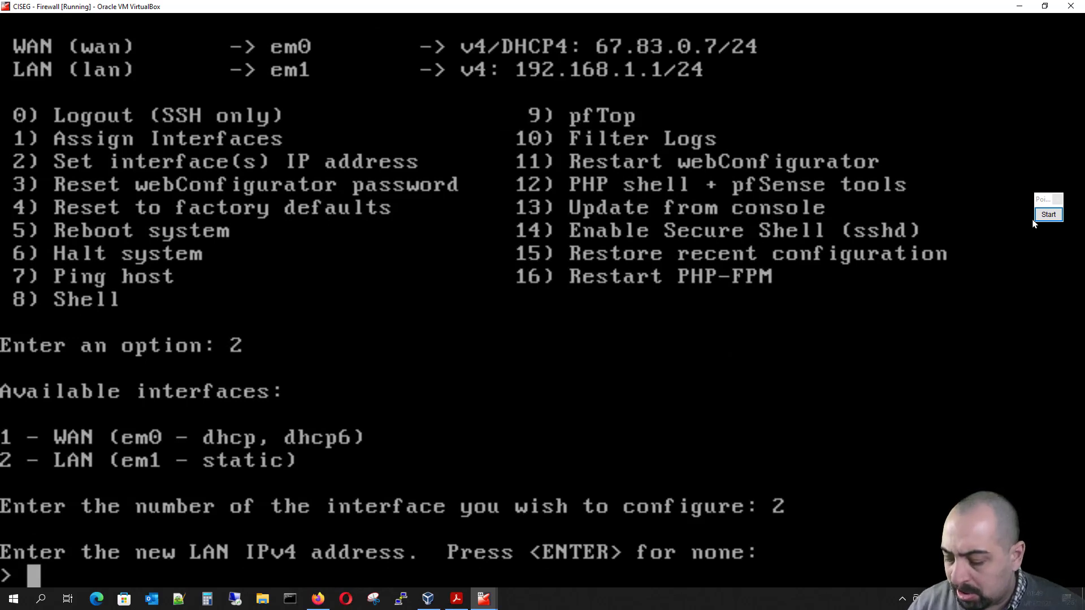
Step: Set the new LAN IPv4 address to 10.0.0.254
key(End)
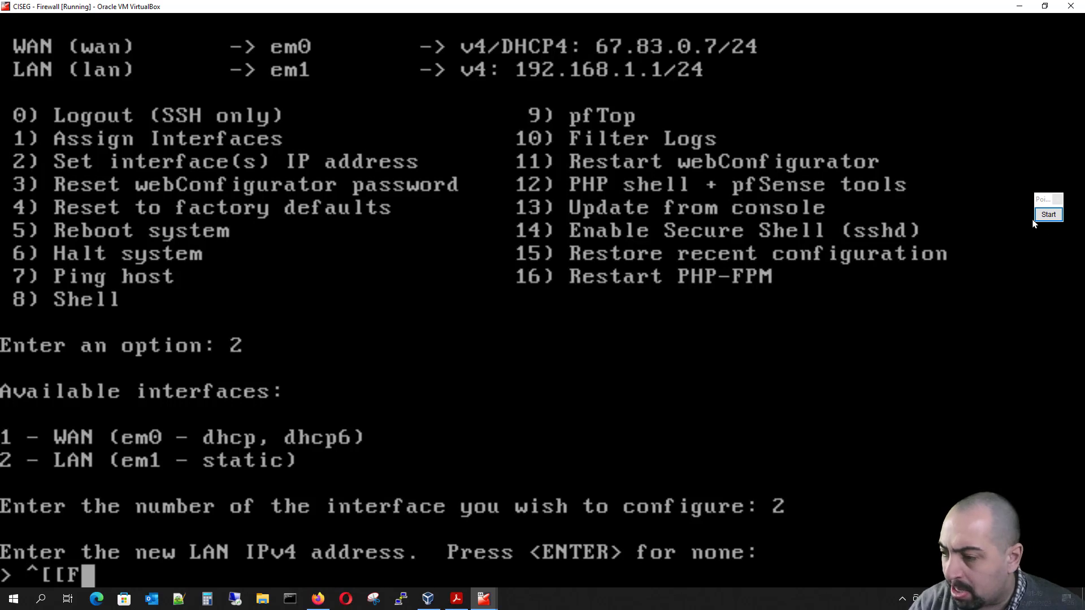
key(BackSpace)
key(BackSpace)
key(BackSpace)
key(BackSpace)
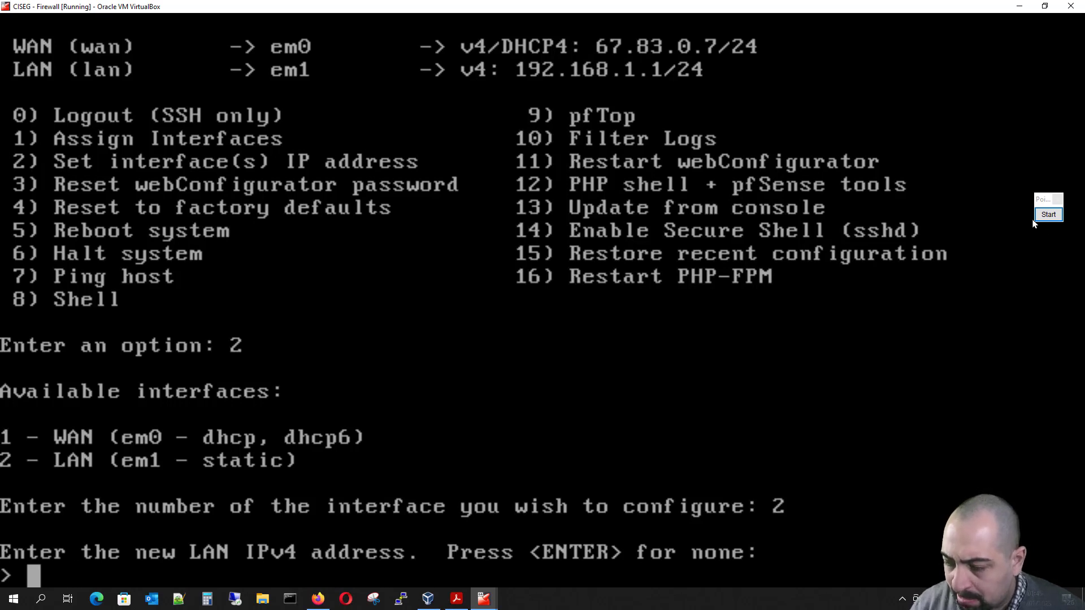
text(10.0.0.)
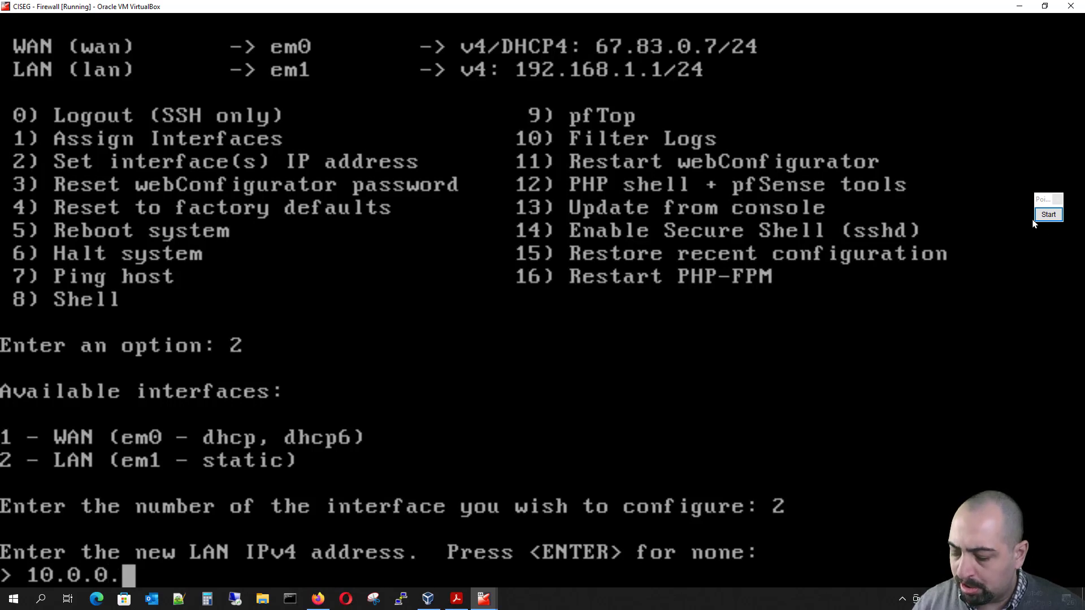
text(254)
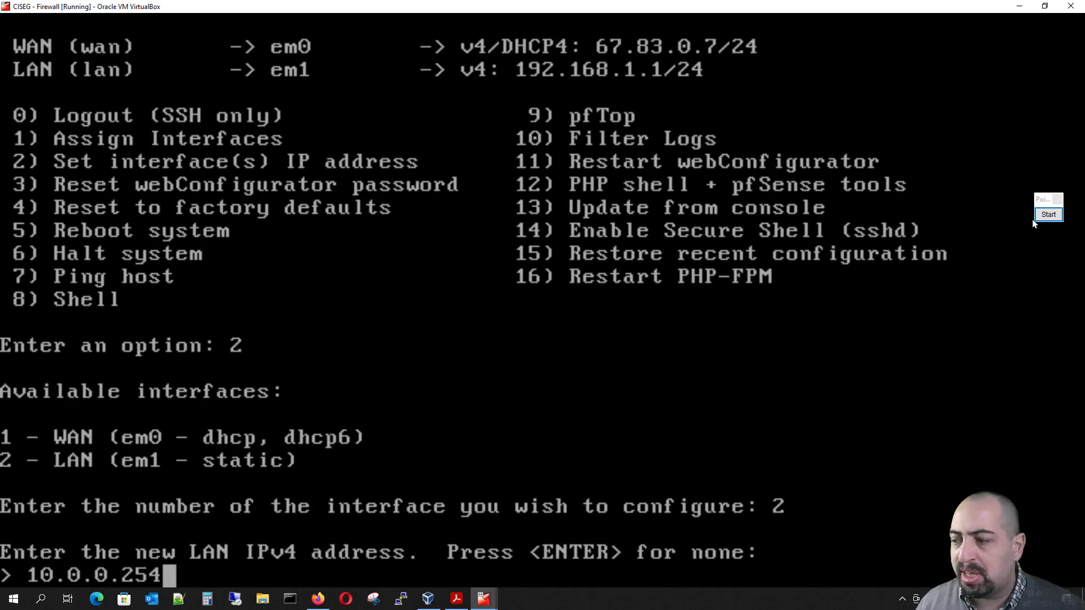
key(Return)
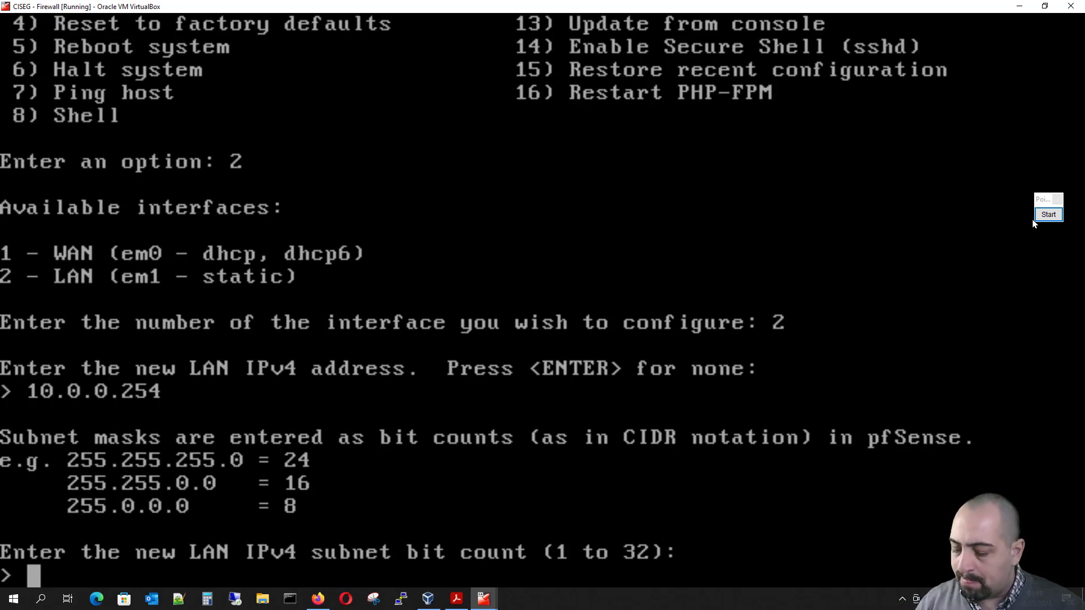
Step: Set the LAN subnet bit count to 24, leaving the upstream gateway and IPv6 address empty
text(24)
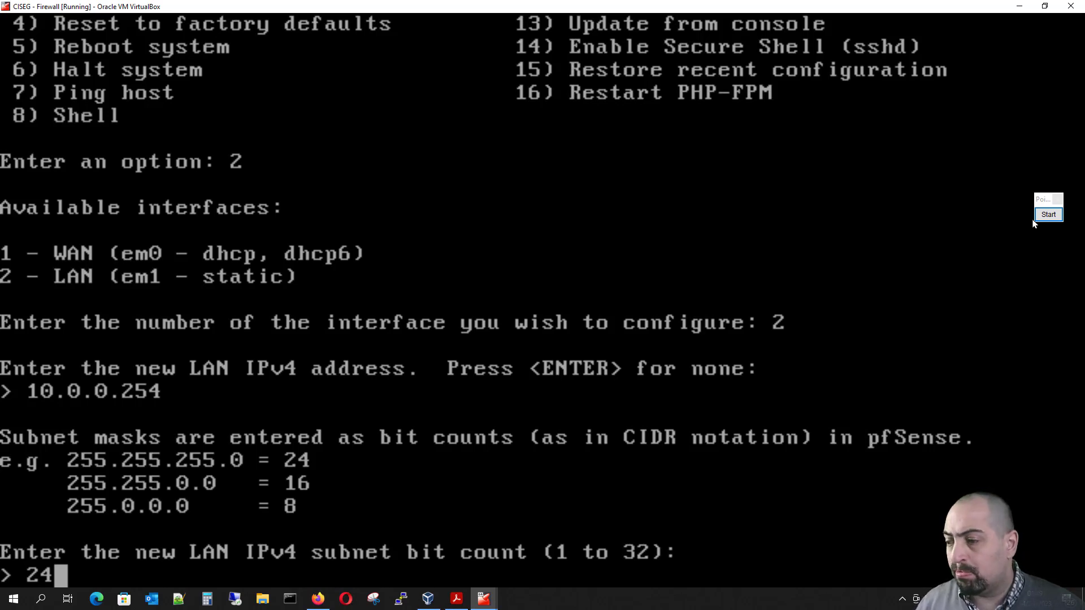
key(Return)
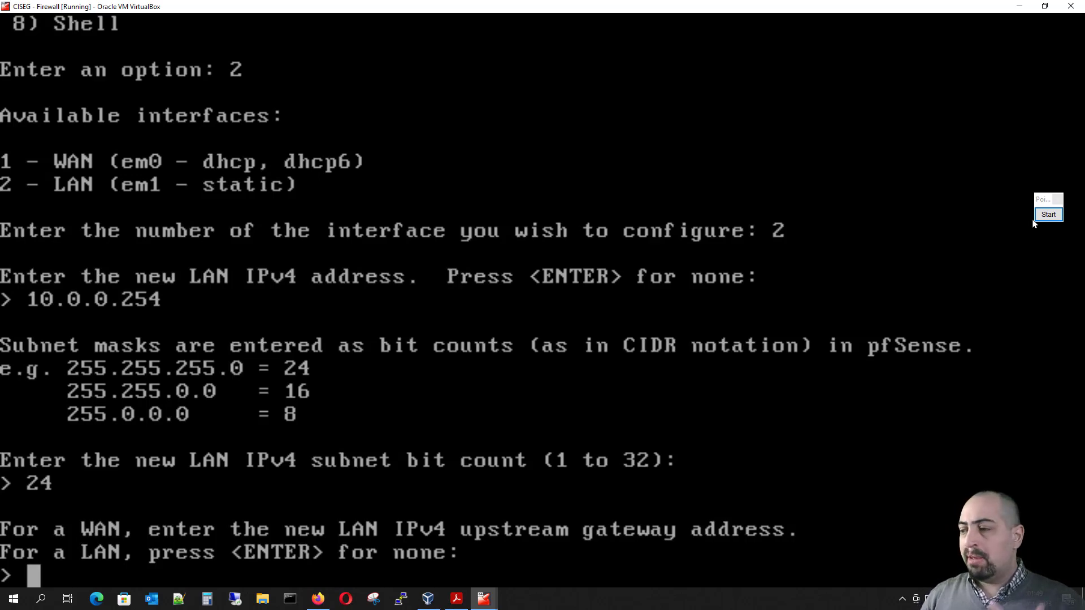
key(Return)
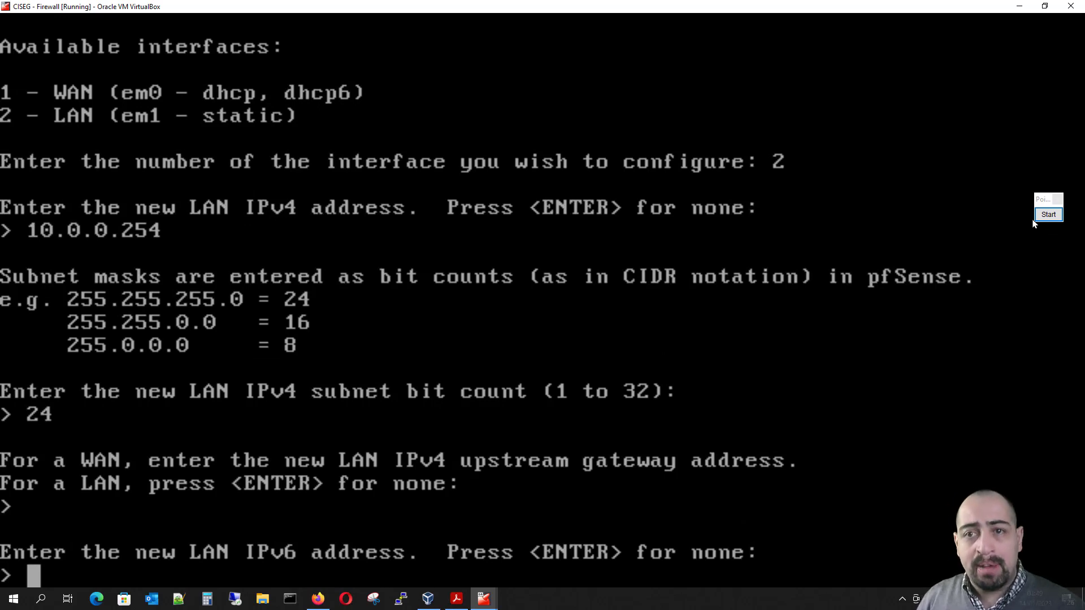
key(Return)
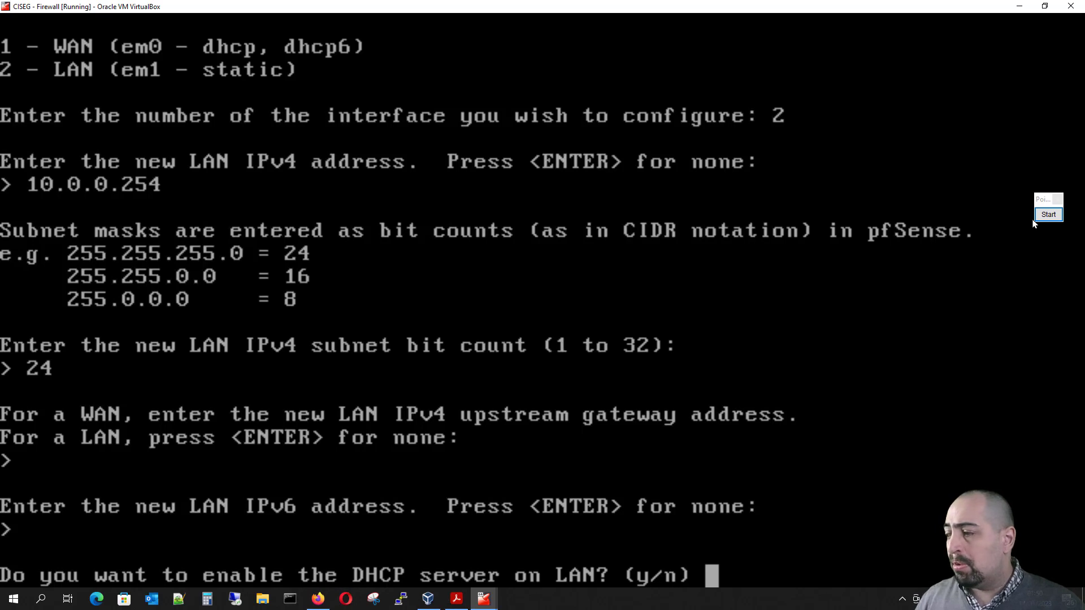
Step: Enable the DHCP server on LAN with a client address range from 10.0.0.50 to 10.0.0.100
text(y)
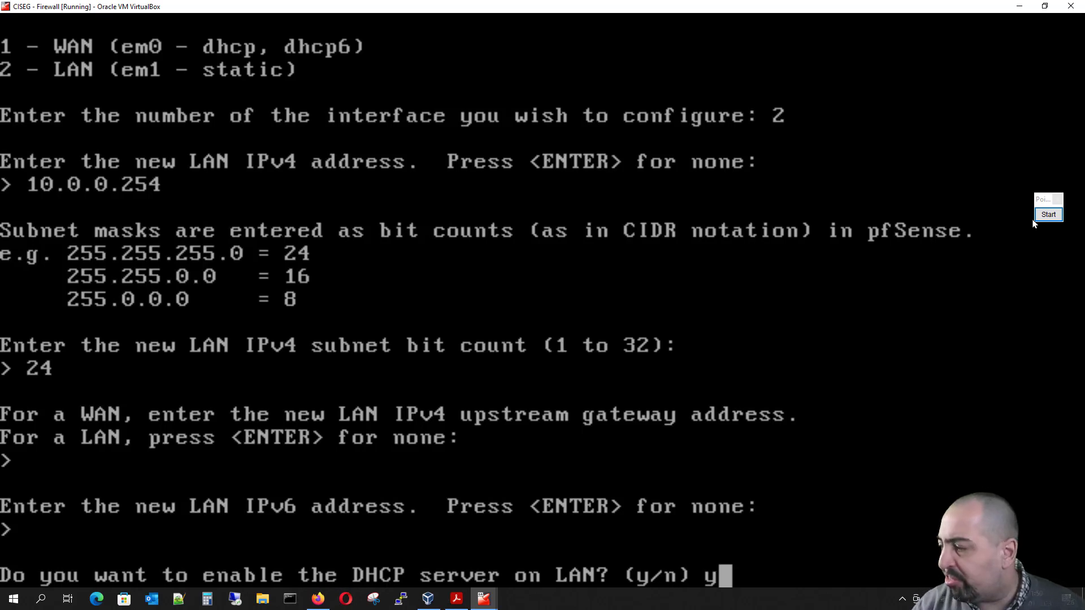
key(Return)
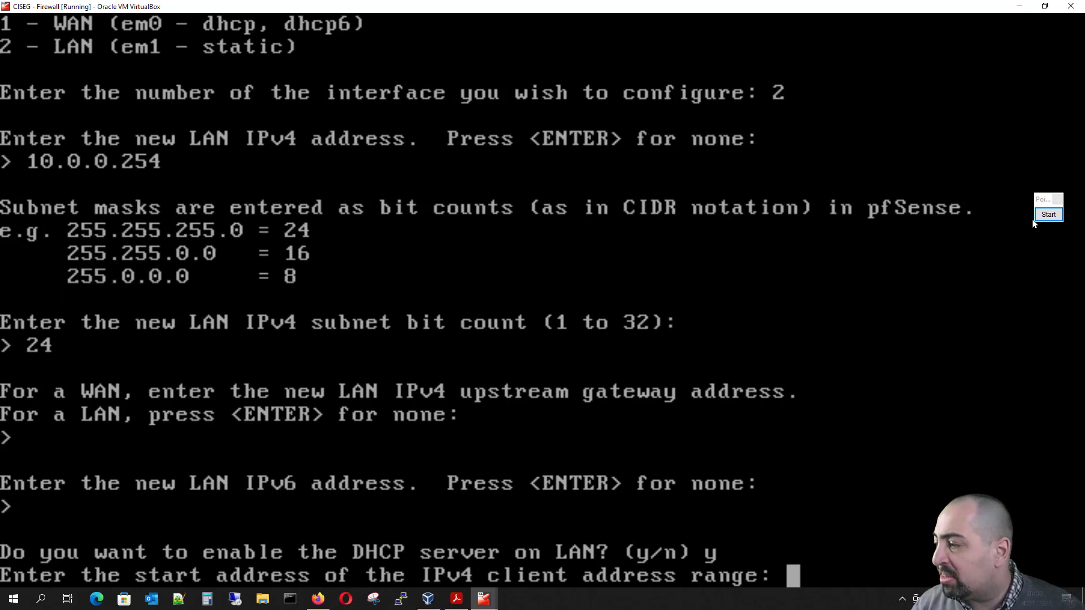
text(10.0)
text(.0.50)
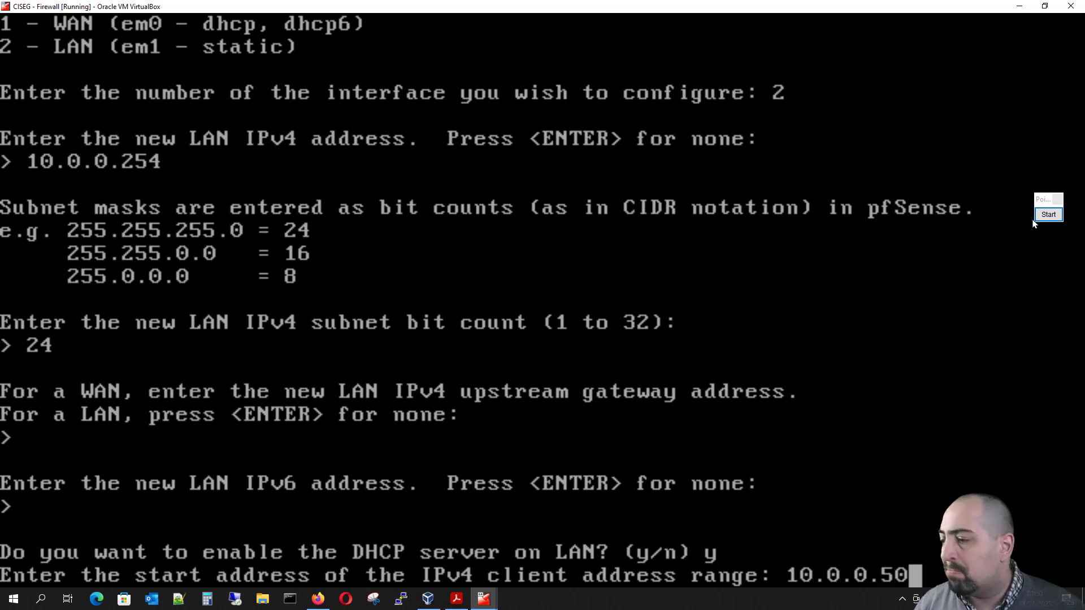
key(Return)
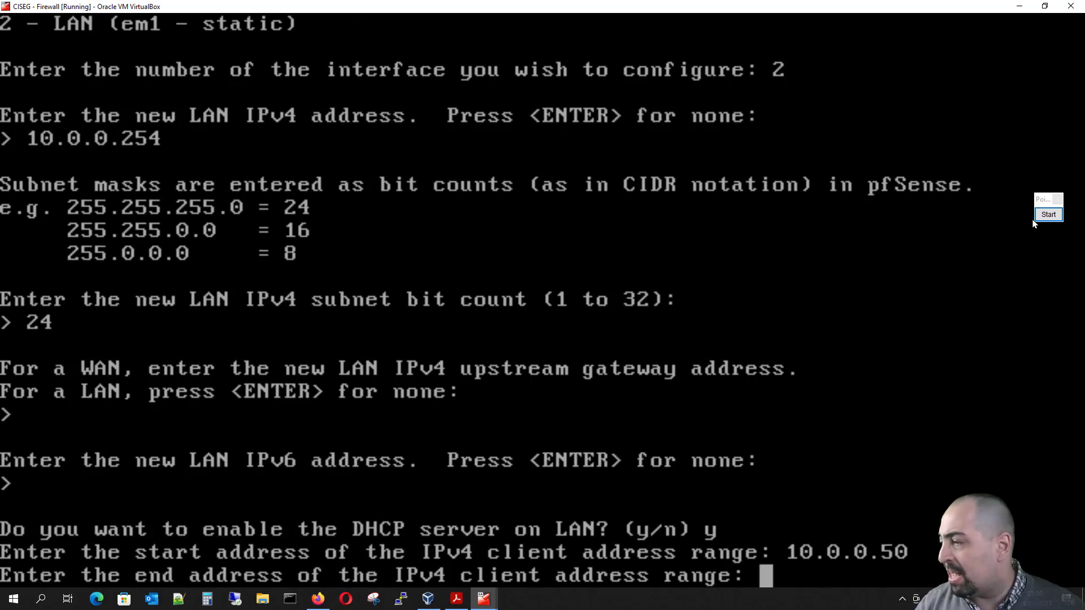
text(10.0.)
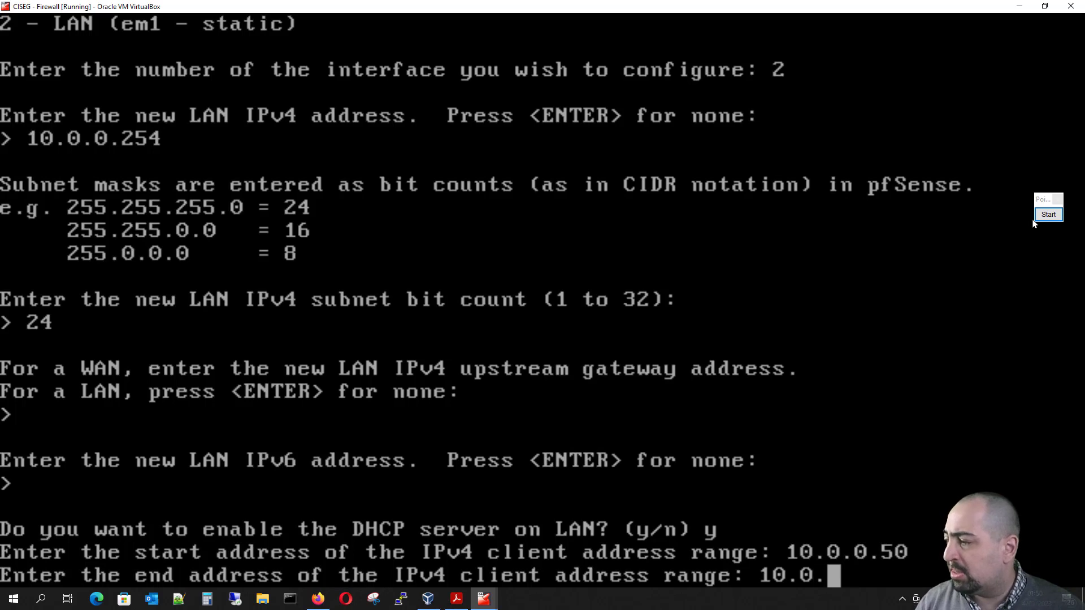
text(0.100)
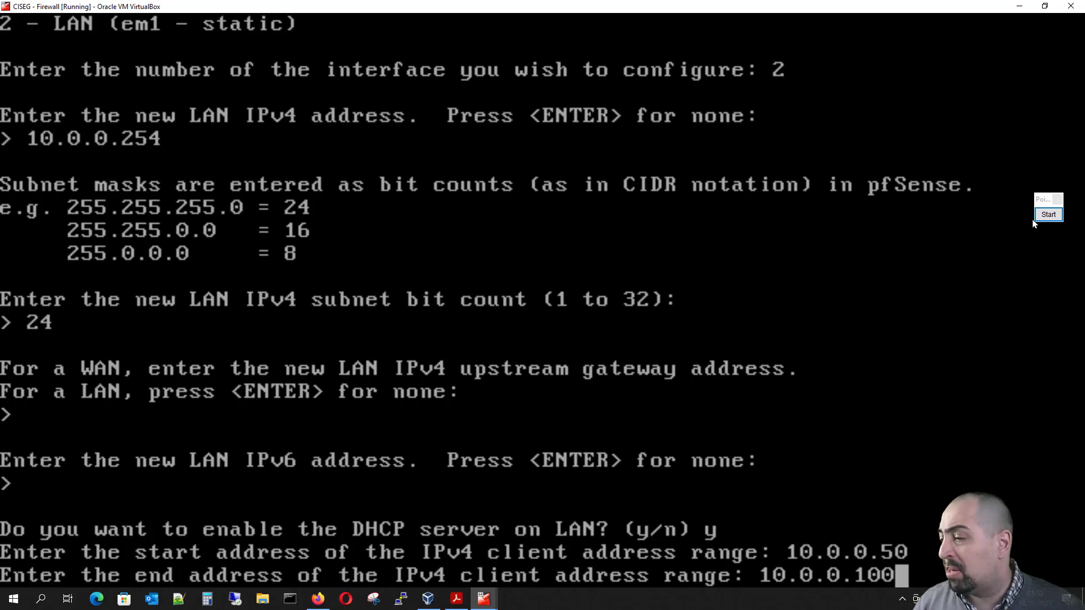
key(Return)
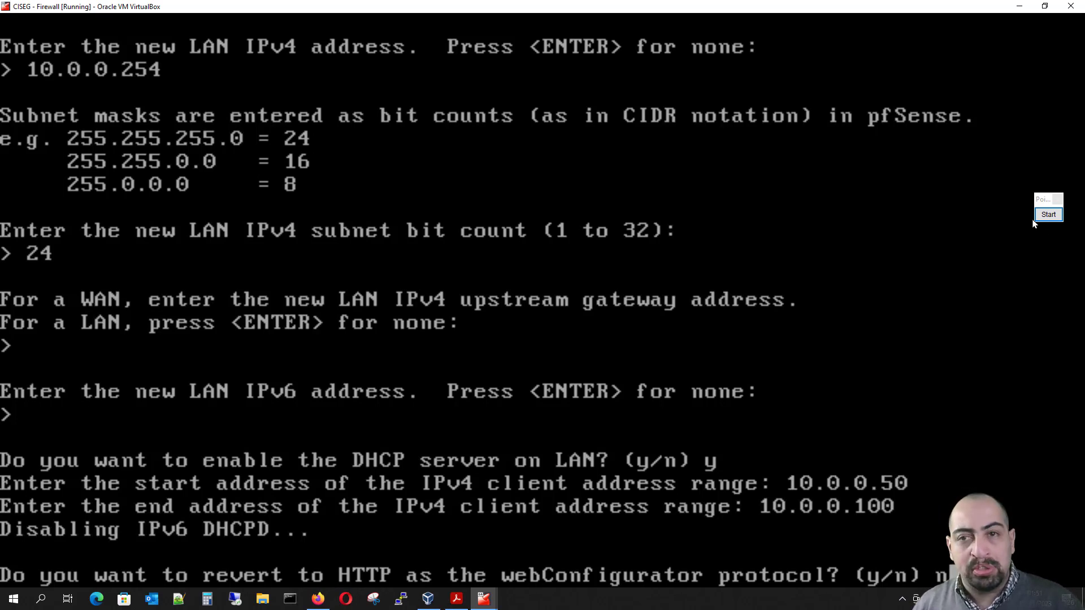
Step: Decline reverting the webConfigurator to HTTP and return to the main console menu
key(Return)
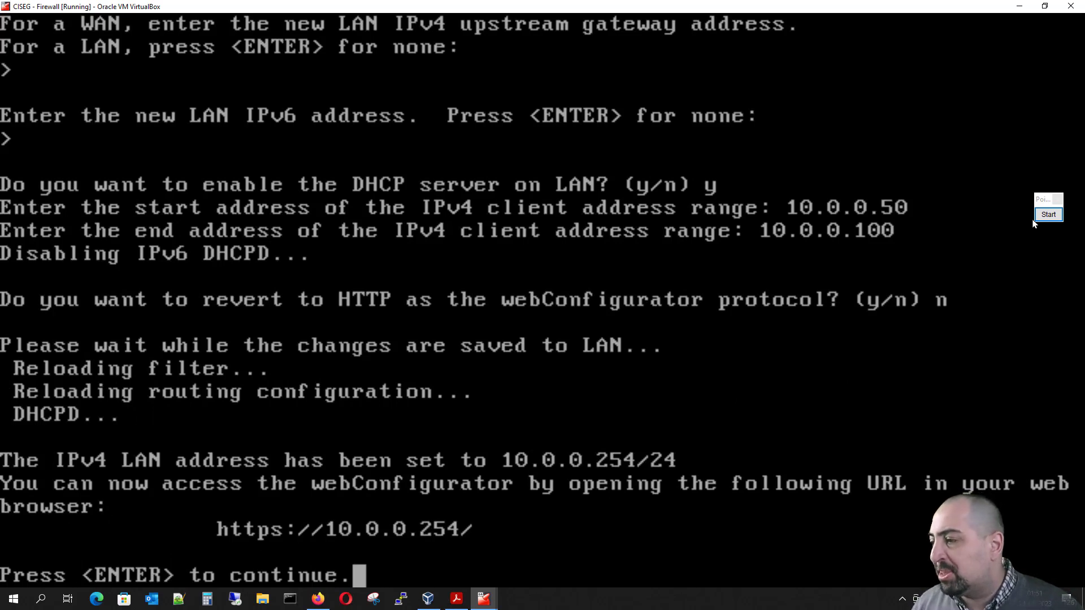
key(Return)
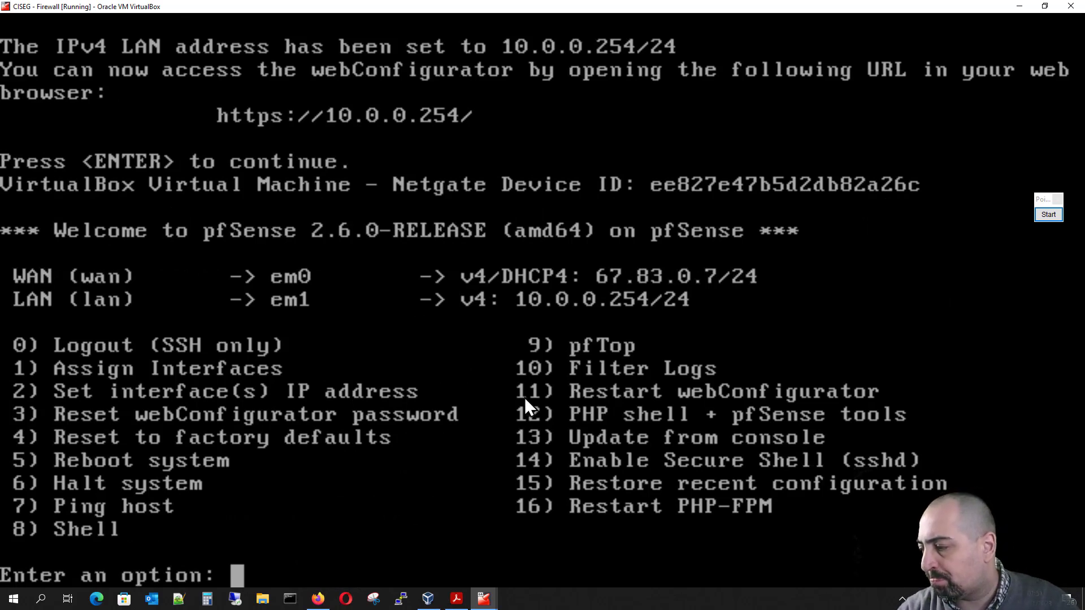
mouse_move(497, 602)
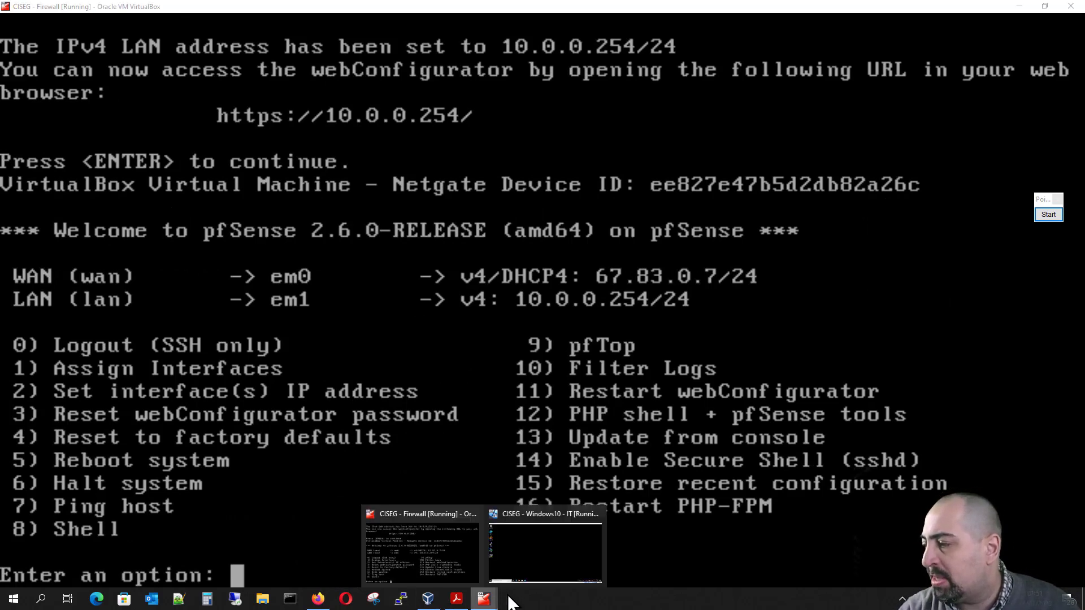
Step: Switch to the Windows 10 client virtual machine and open Command Prompt
click(551, 543)
key(ctrl+f)
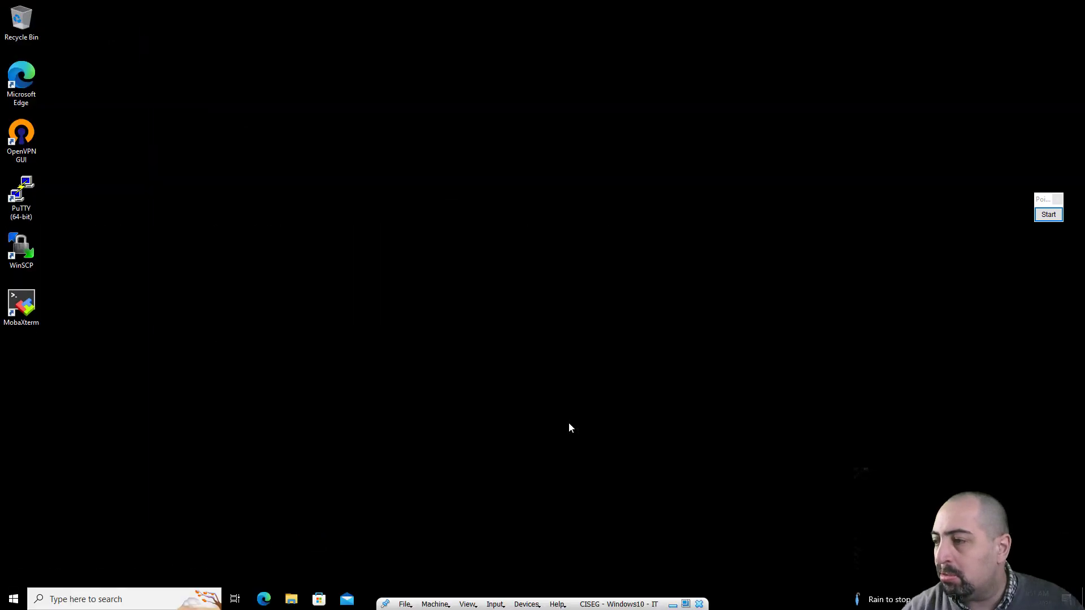
click(139, 599)
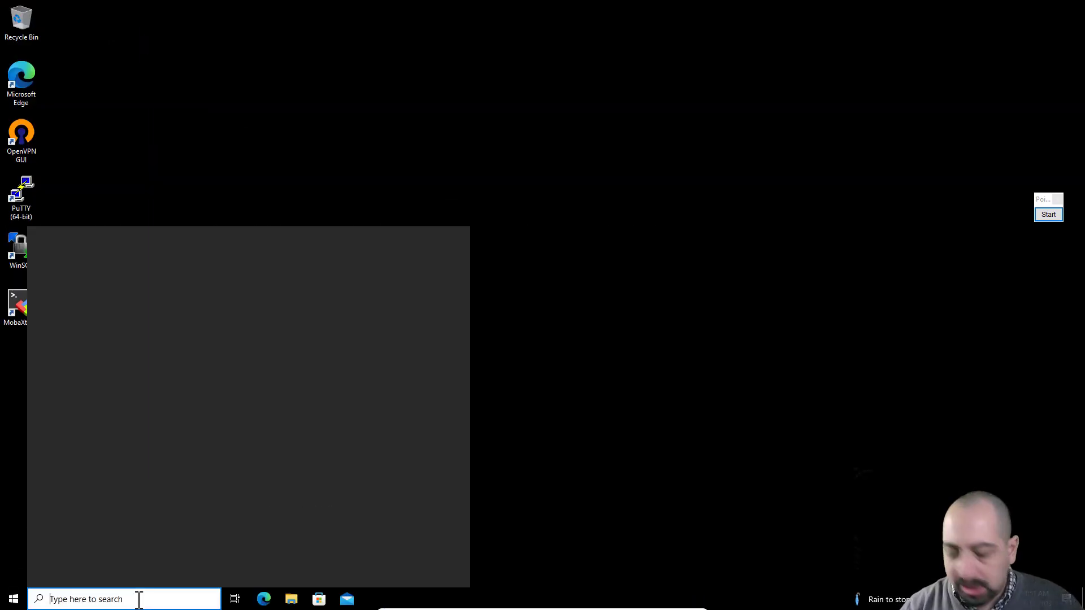
text(cmd)
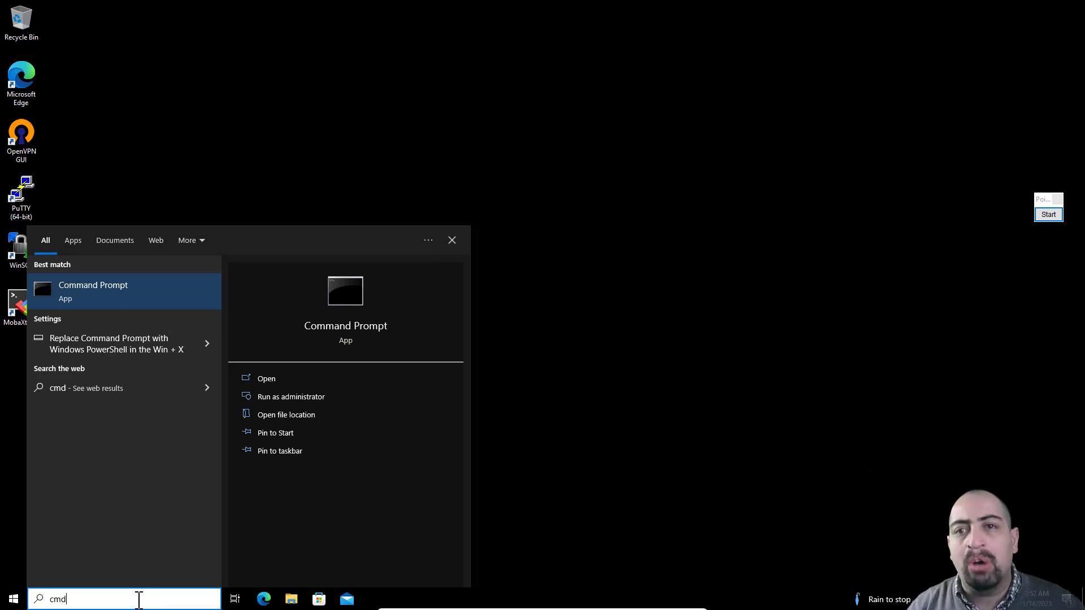
key(Return)
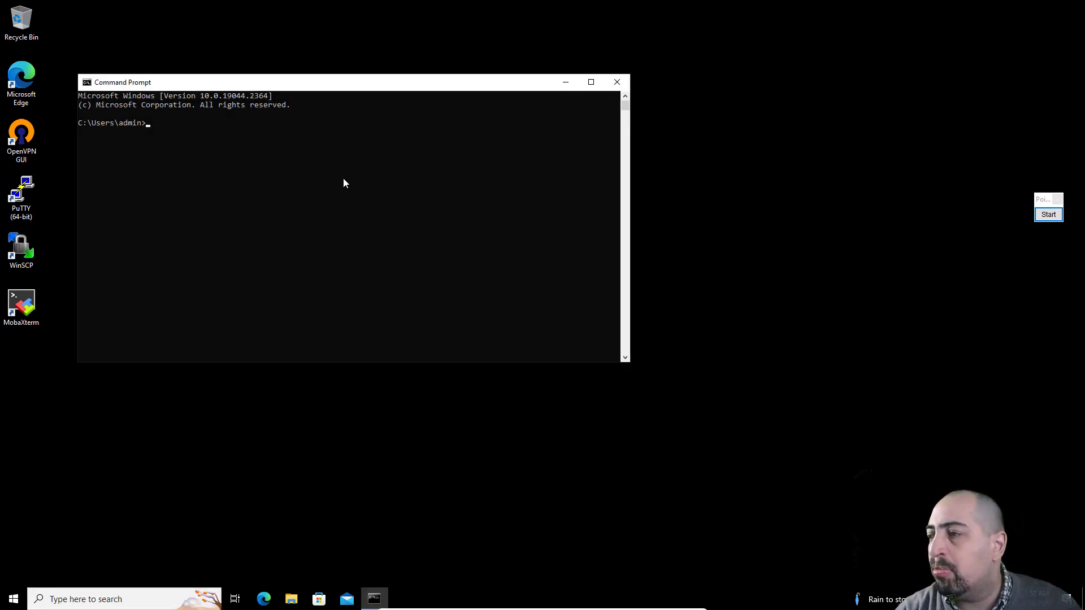
Step: Release the client's current IP address with ipconfig/release
scroll(344, 180, up, 5)
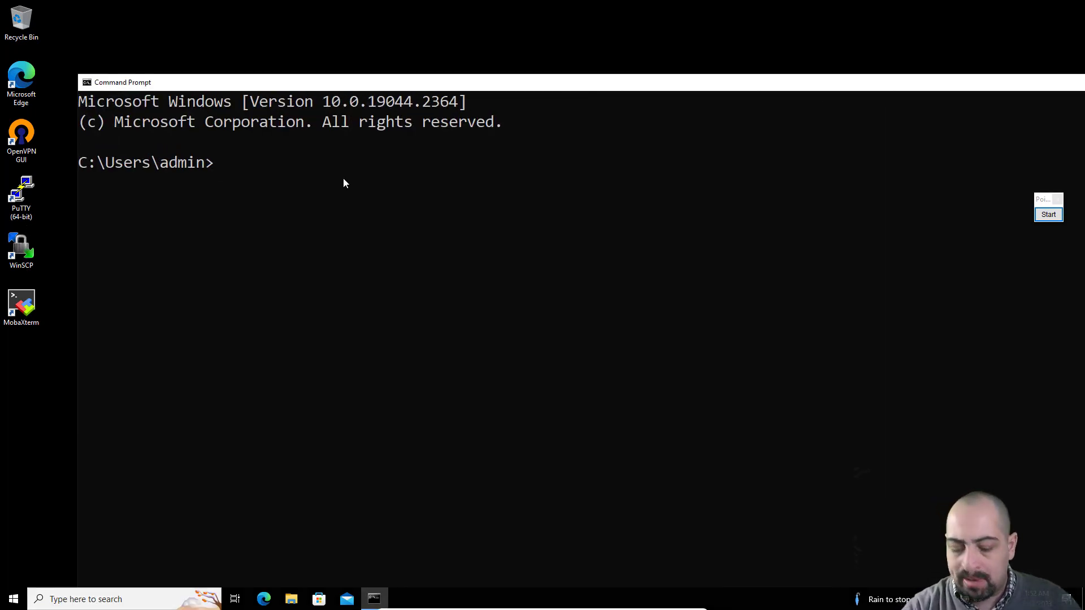
text(ip)
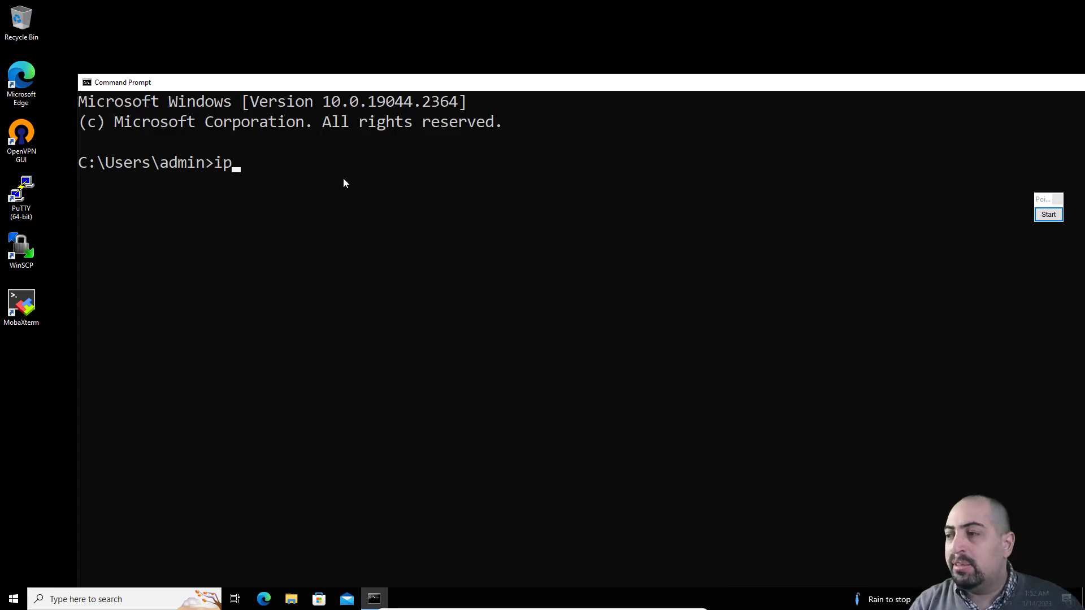
text(config)
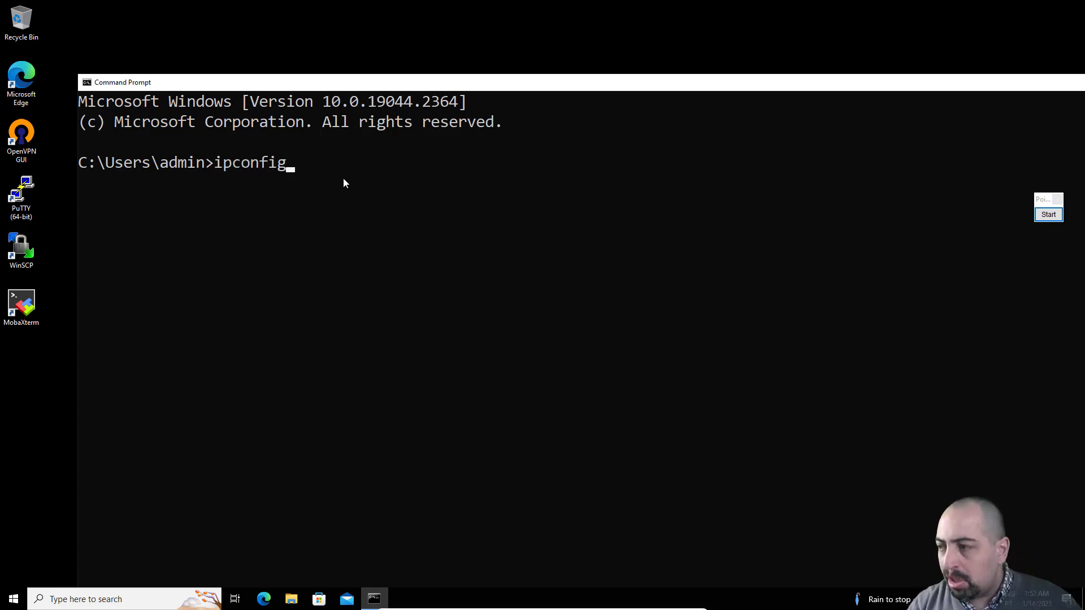
text(/)
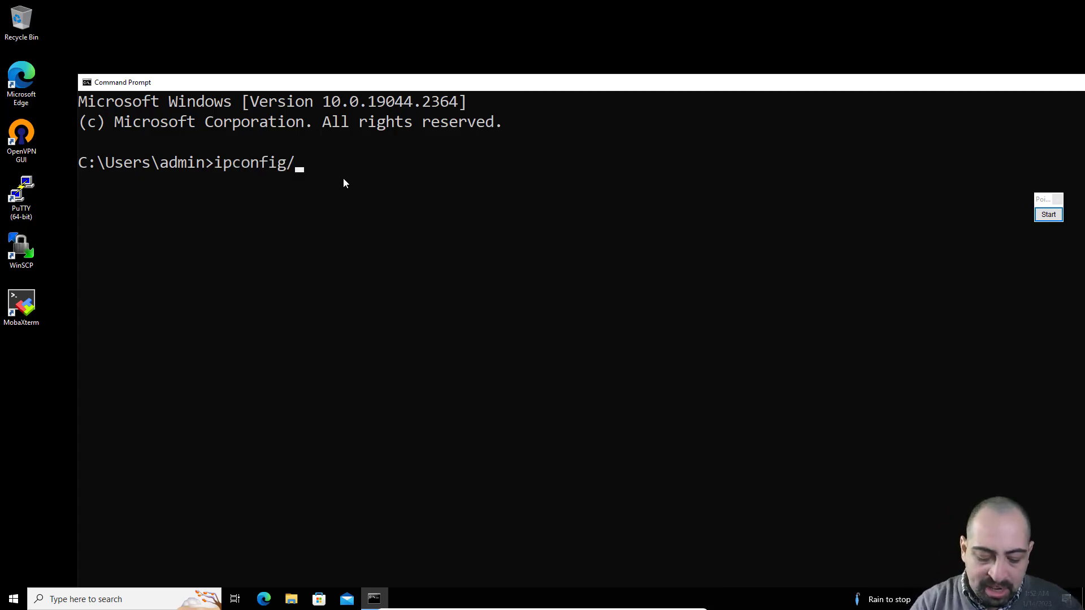
text(rel)
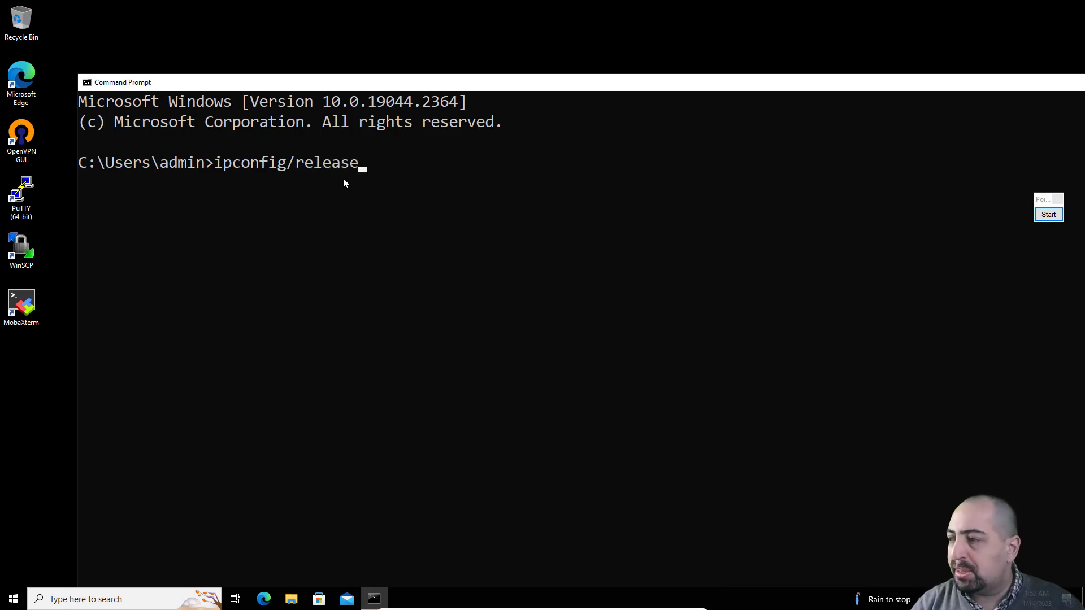
text(ease)
key(Return)
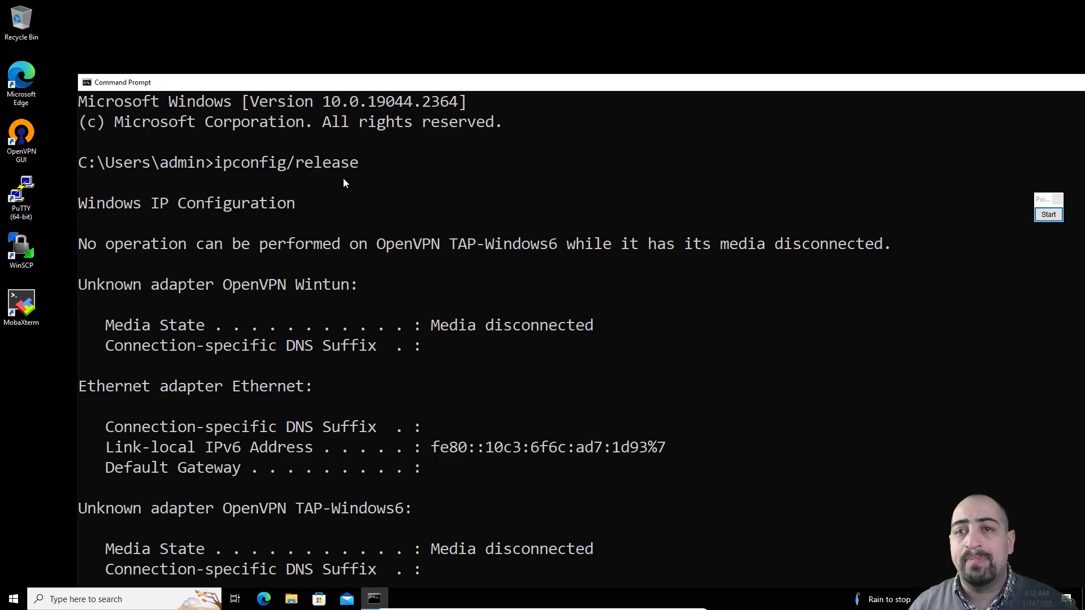
Step: Renew the client's DHCP lease with ipconfig/renew and highlight the IPv4 address obtained
scroll(433, 296, down, 8)
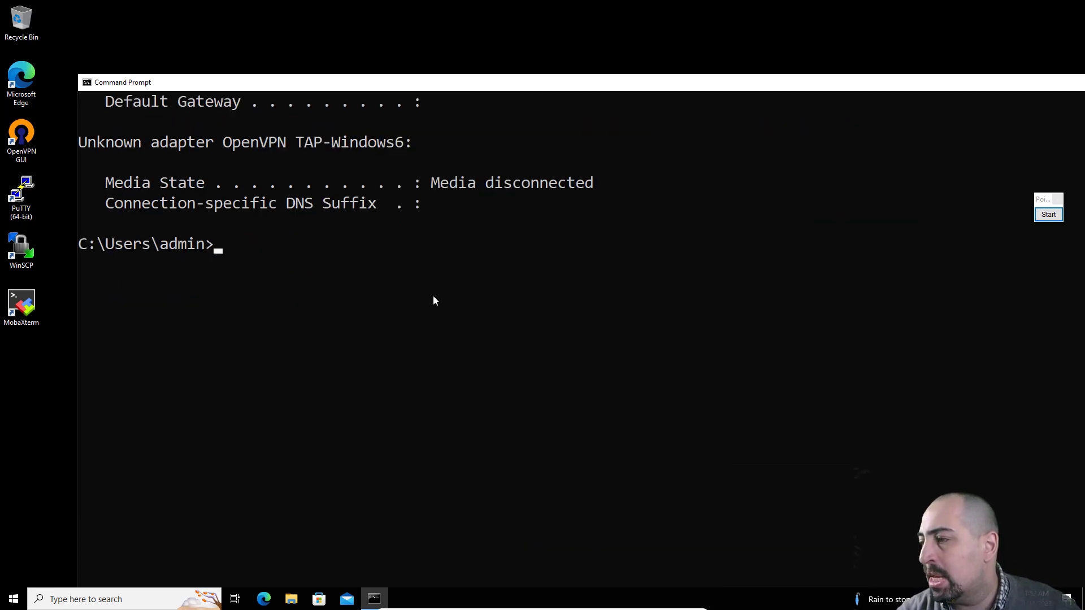
text(i)
key(Up)
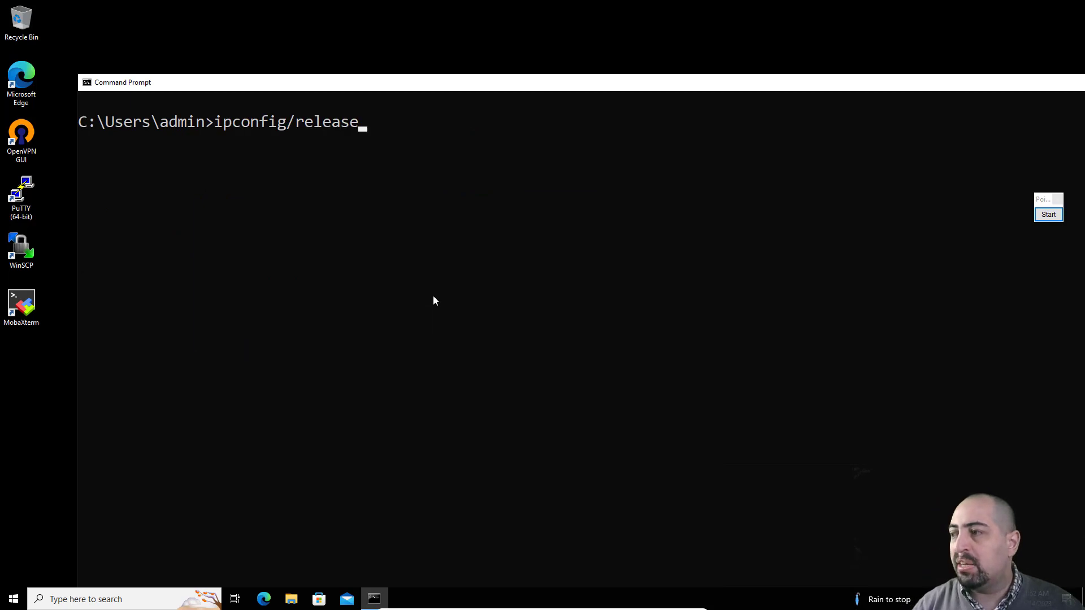
key(BackSpace)
key(BackSpace)
key(BackSpace)
key(BackSpace)
key(BackSpace)
key(BackSpace)
key(BackSpace)
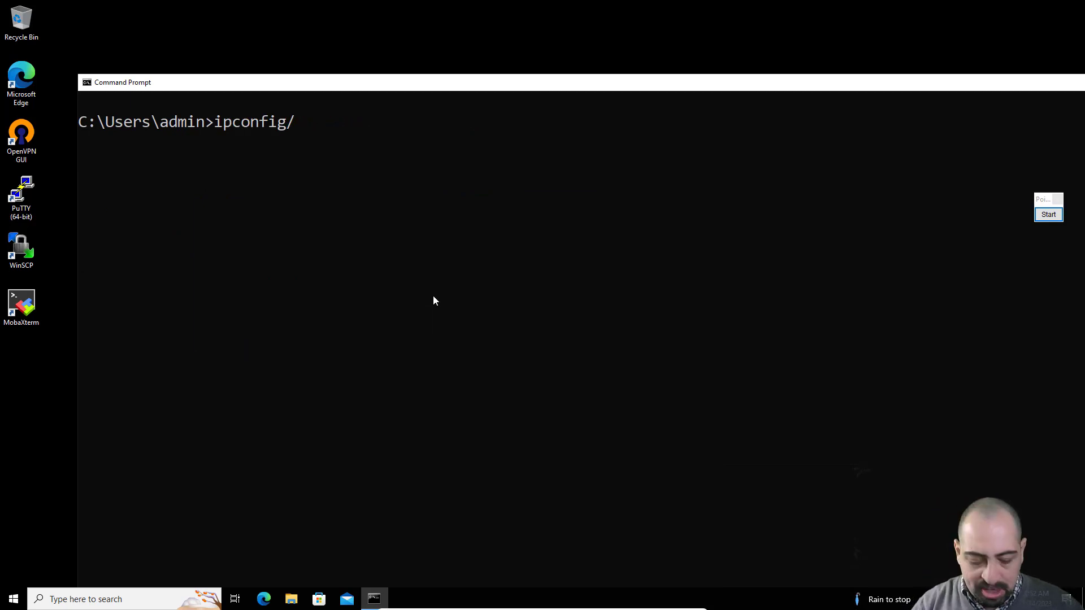
text(renew)
key(Return)
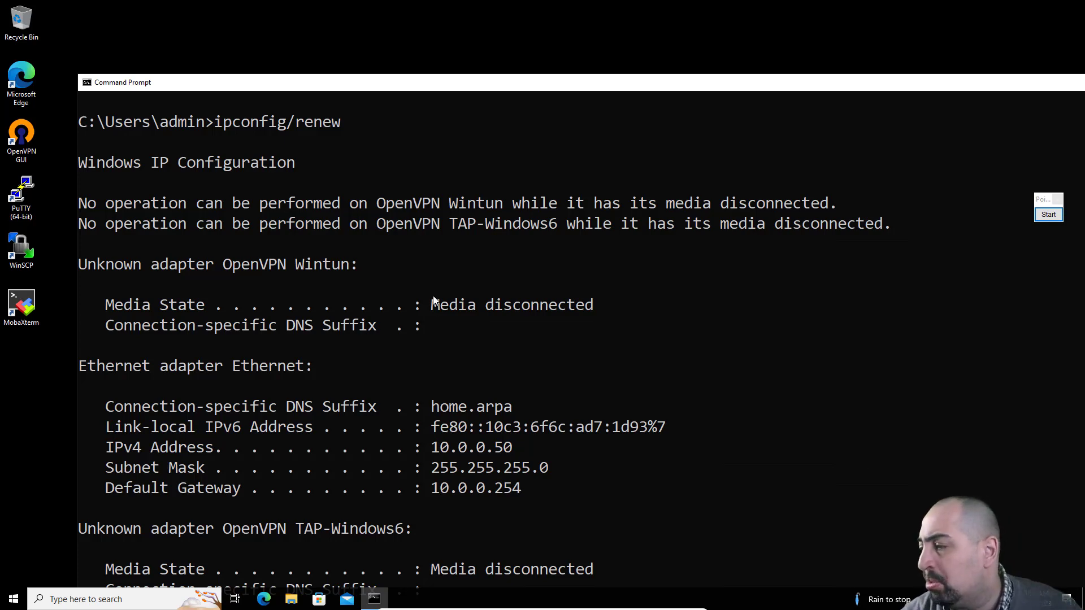
double_click(433, 455)
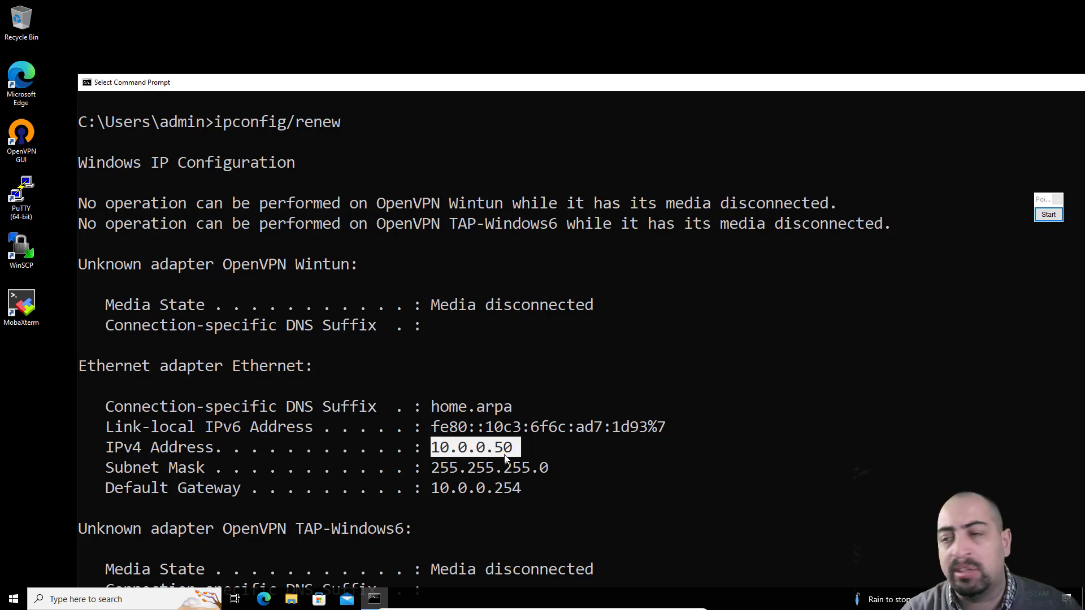
double_click(21, 85)
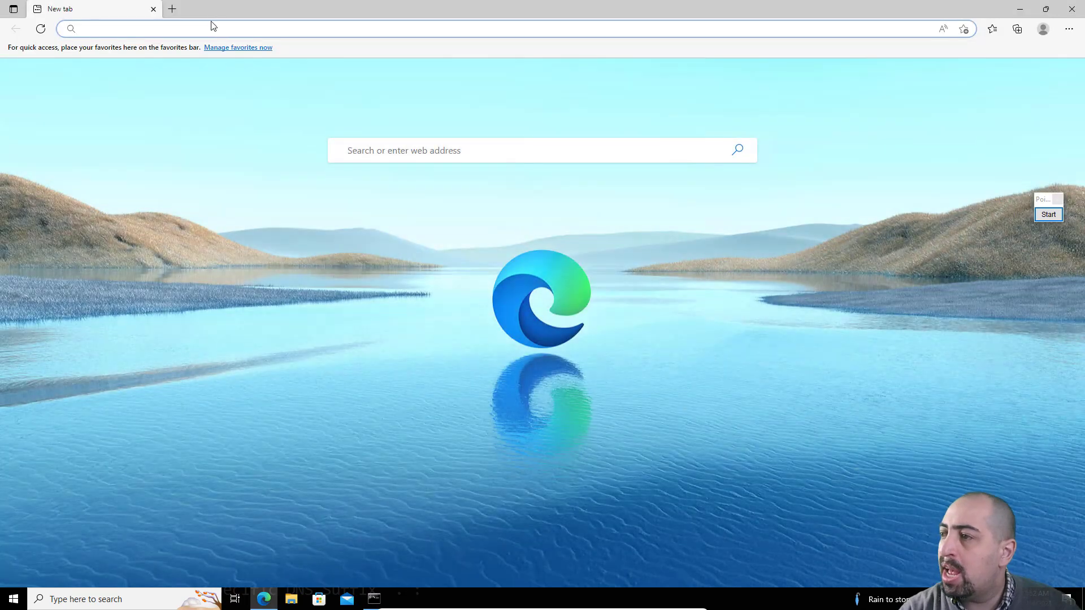
text(https)
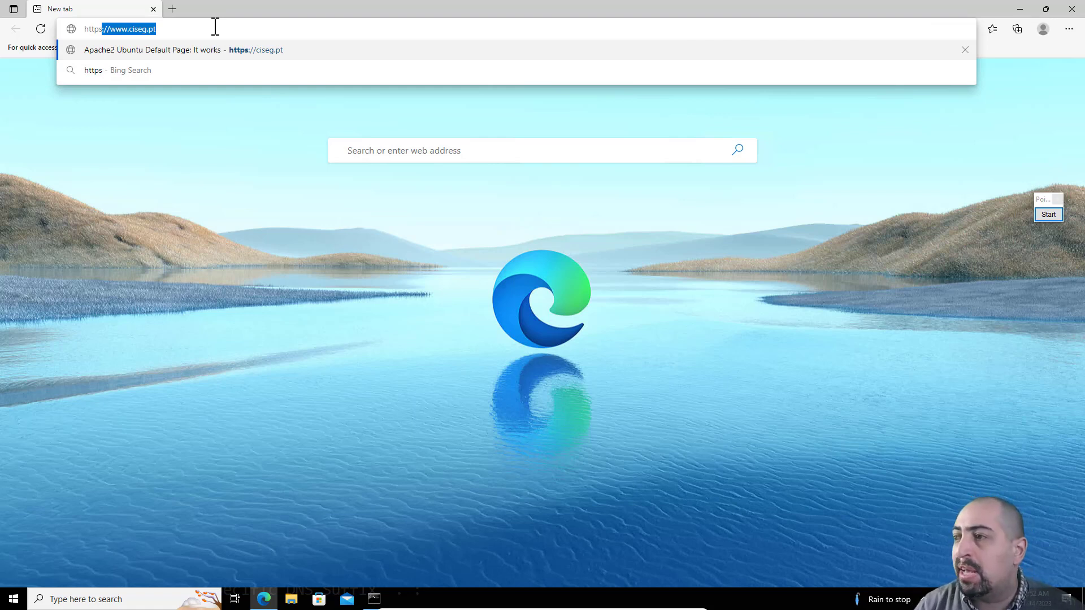
text(:)
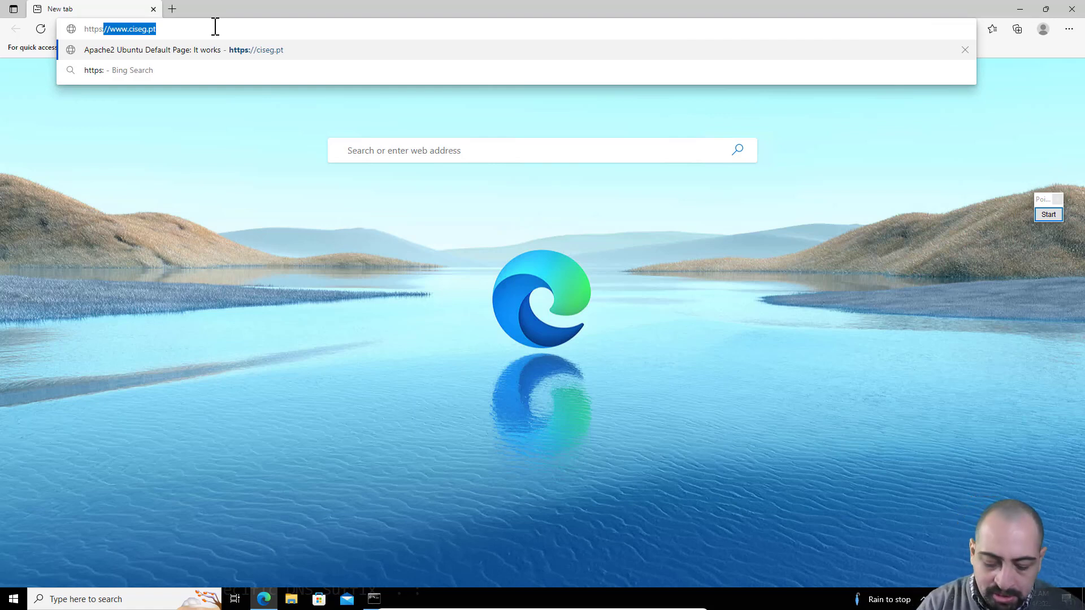
text(//)
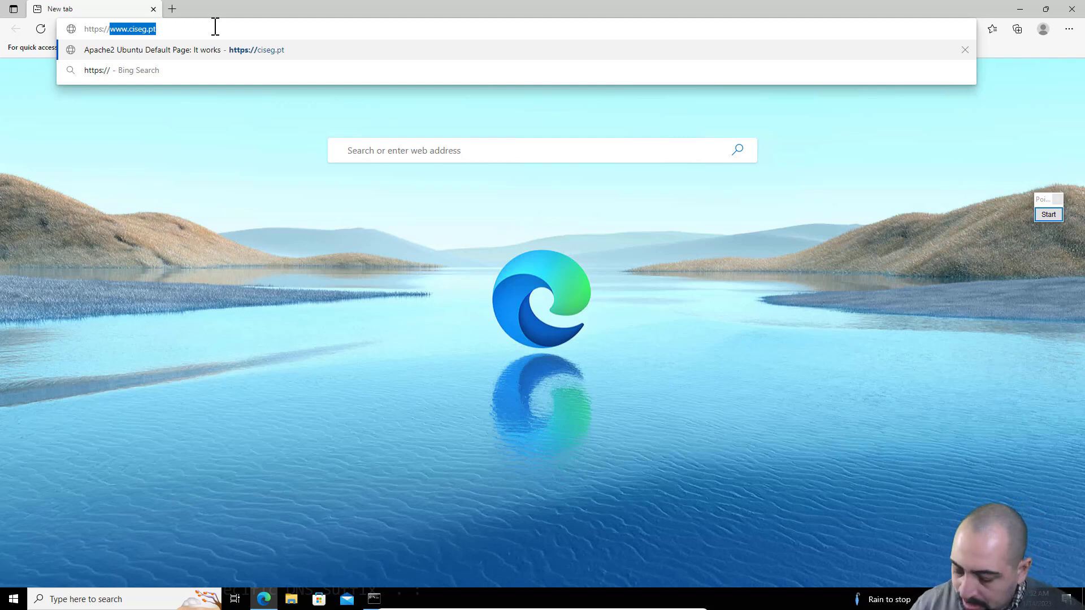
text(10.0.0.)
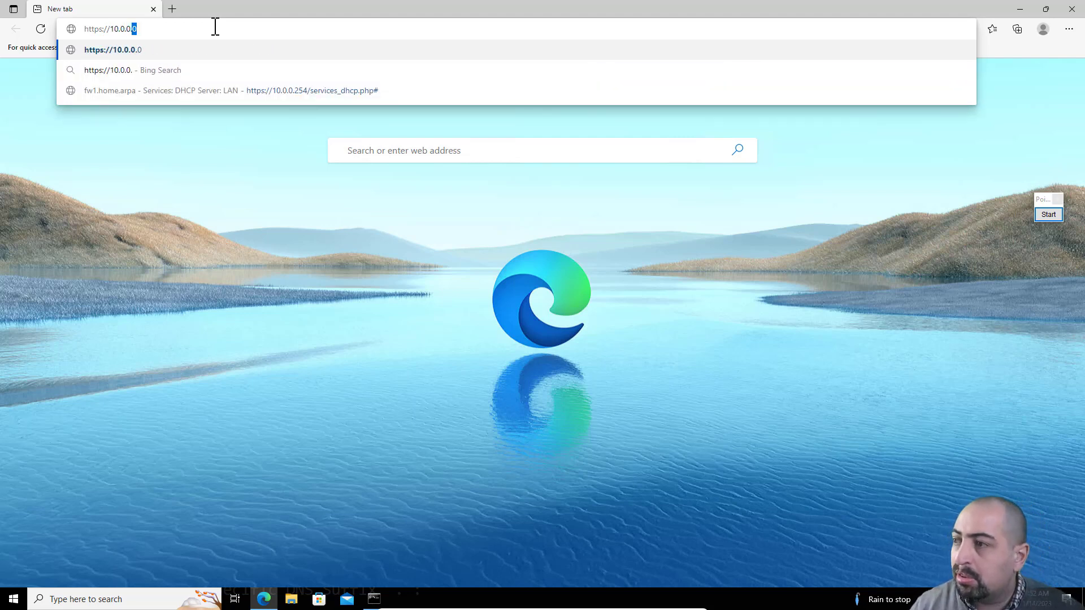
text(254)
key(Return)
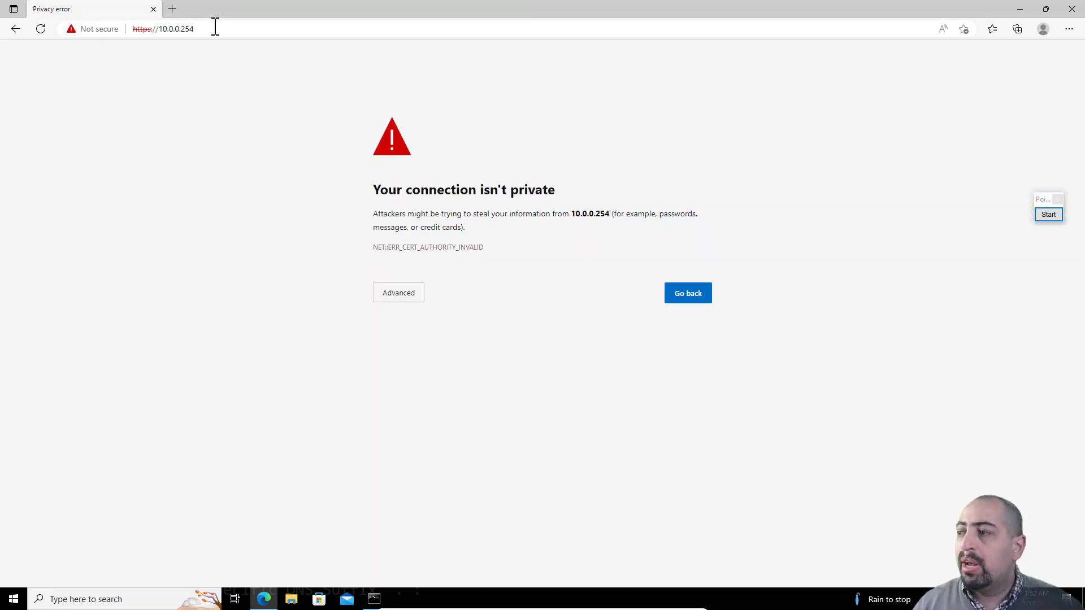
click(409, 303)
click(432, 387)
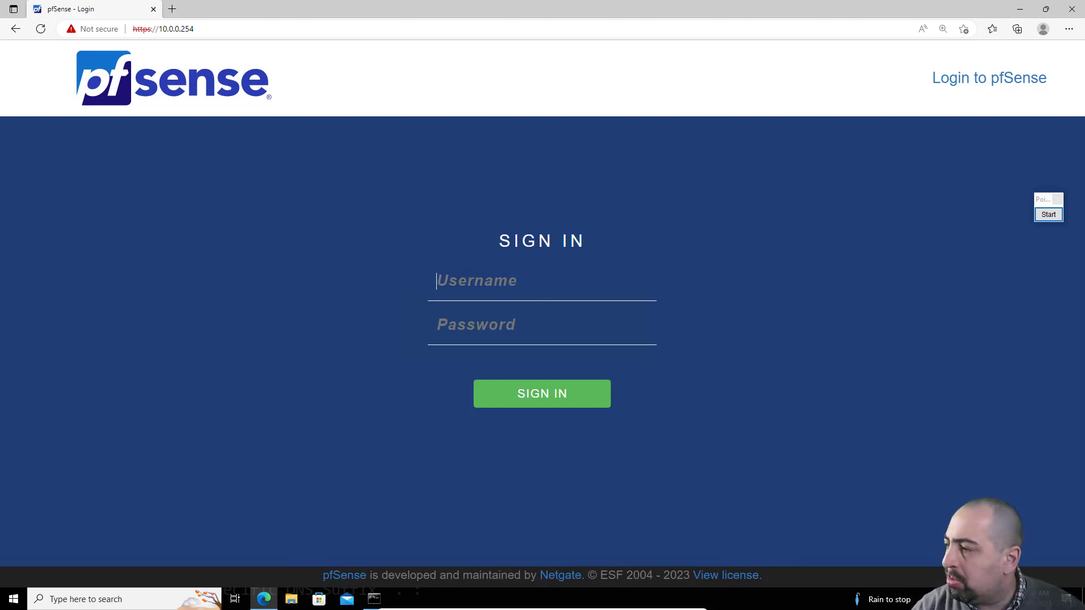
Step: Sign in to the webConfigurator as admin with the account password
click(469, 281)
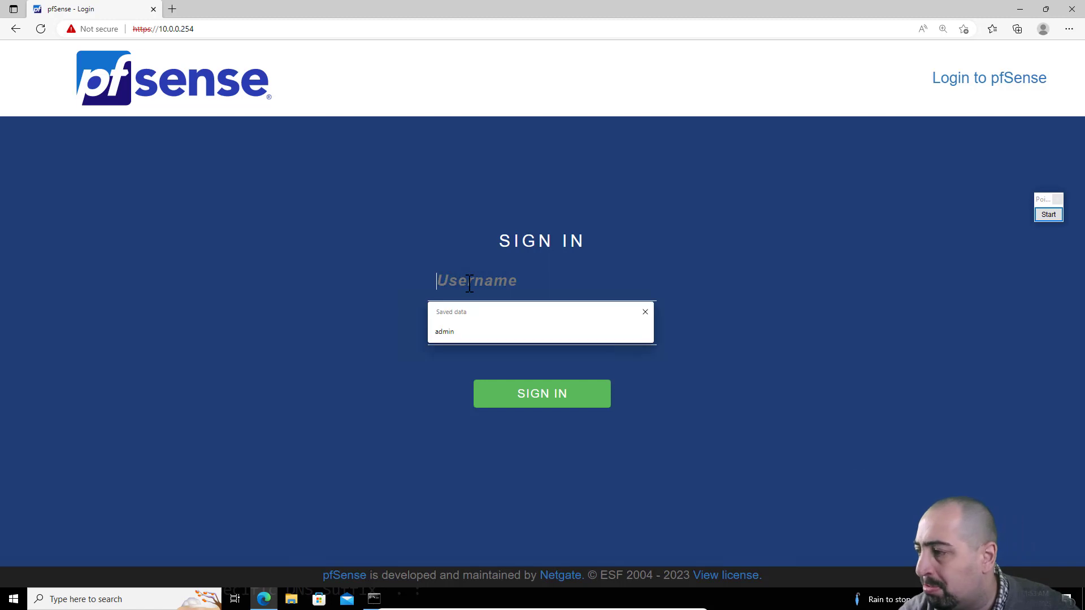
text(admin)
key(Tab)
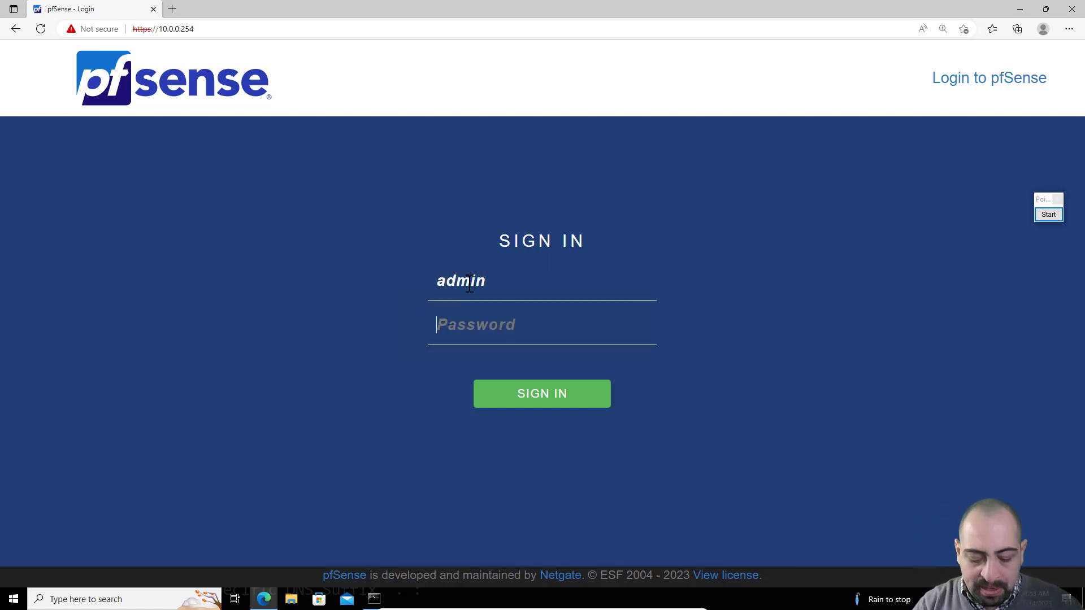
text(pfsense)
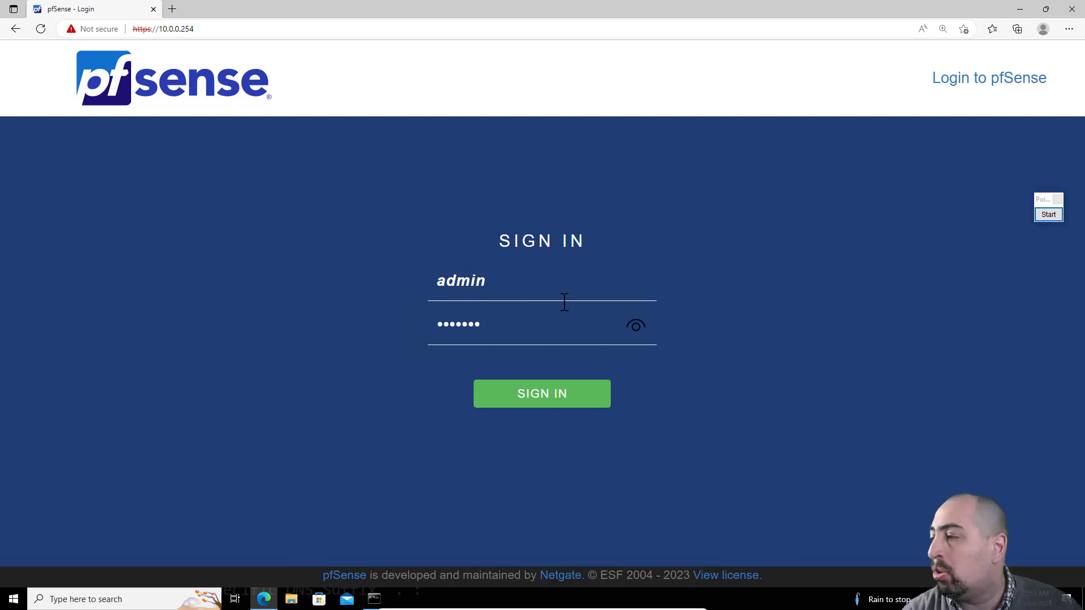
click(635, 326)
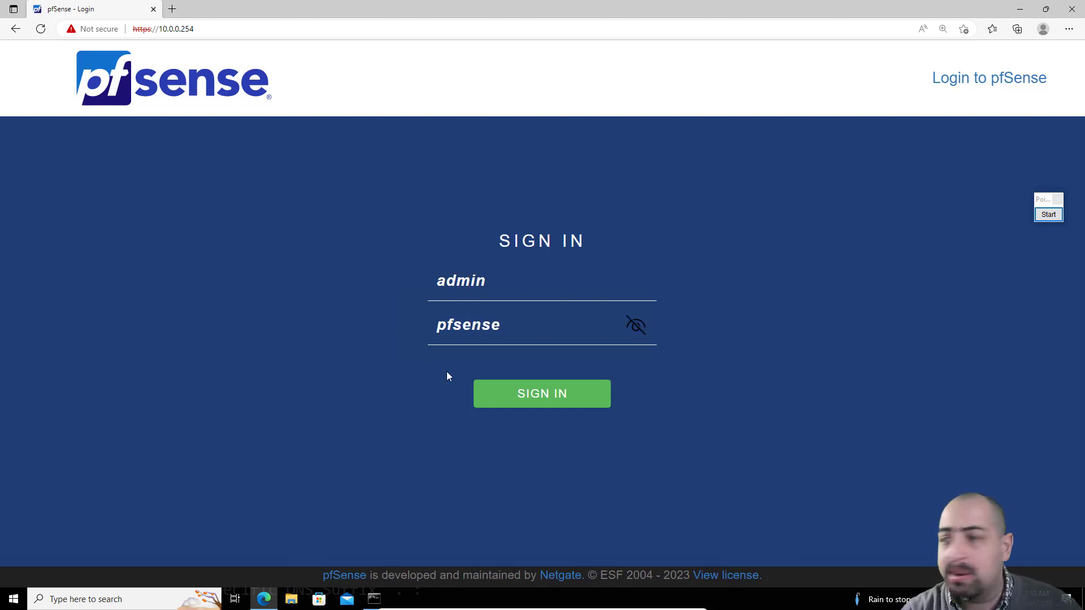
click(515, 403)
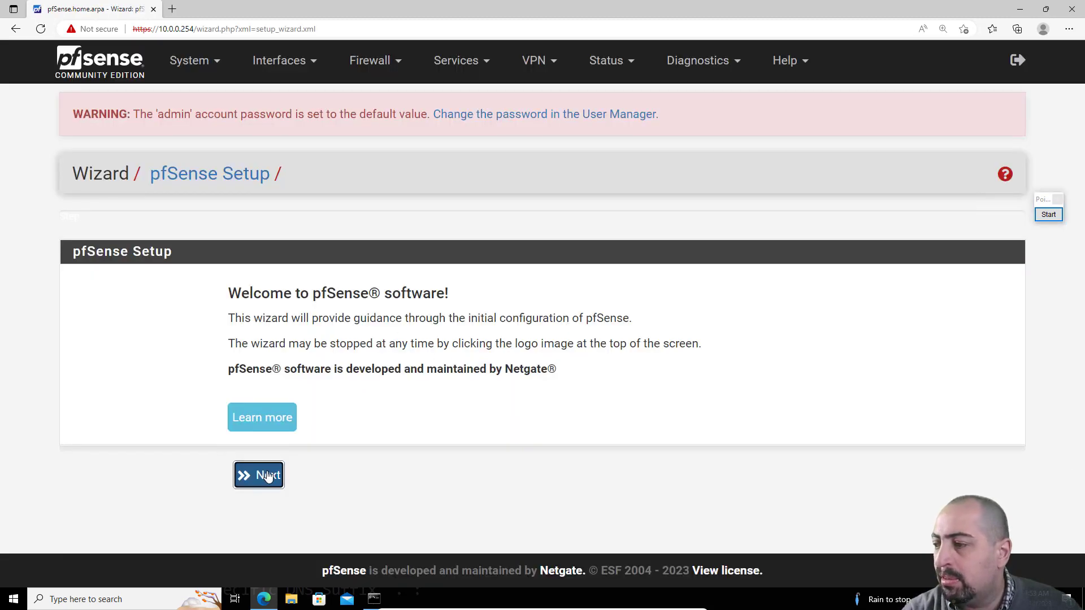
Step: Advance past the setup wizard's welcome page and set the hostname to firewall
click(262, 478)
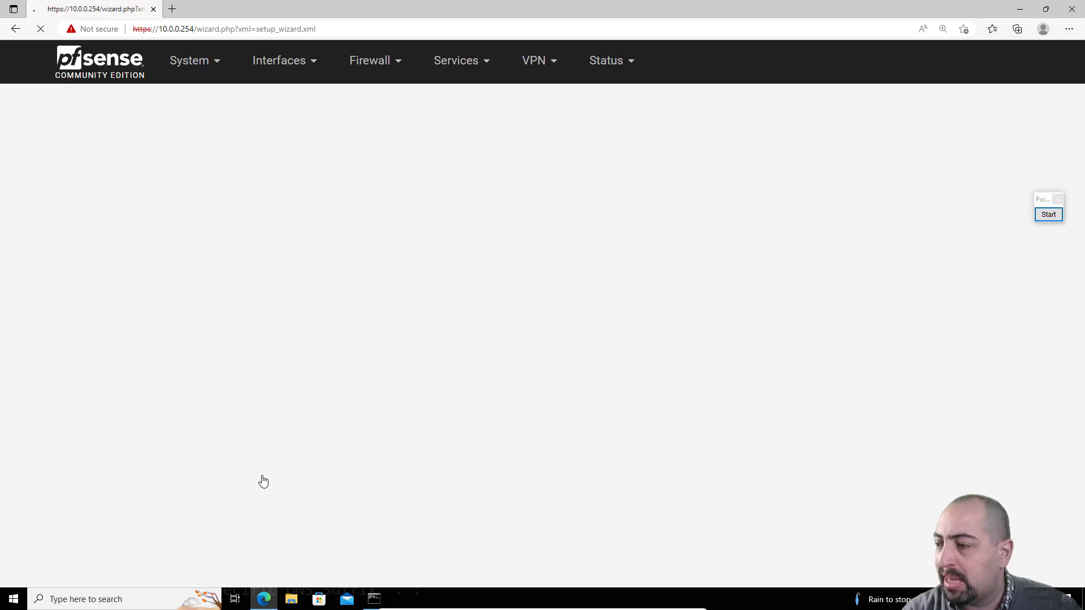
click(259, 509)
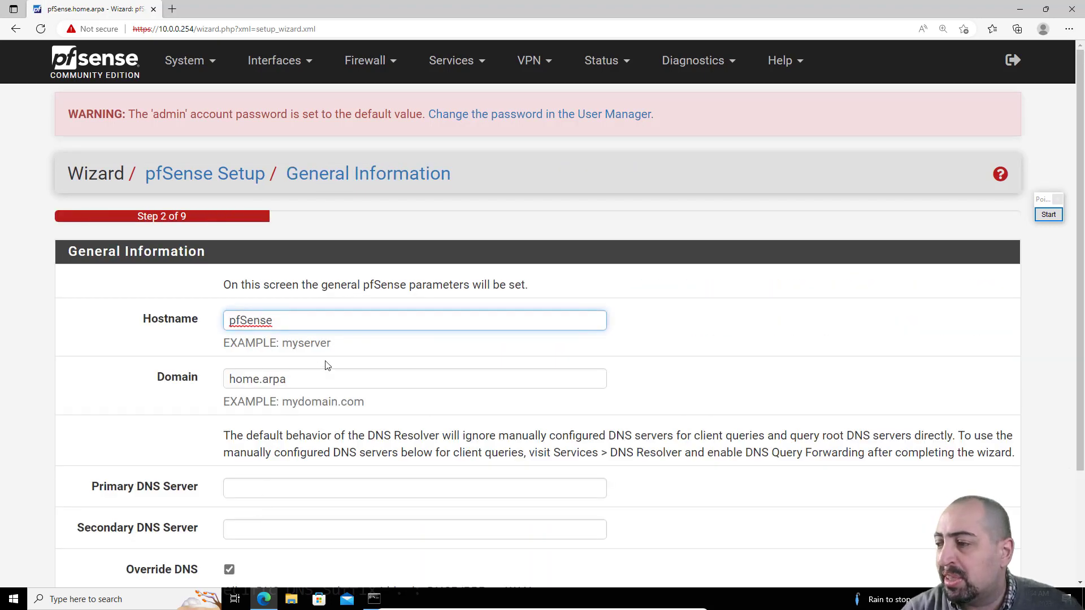
drag(315, 320, 116, 308)
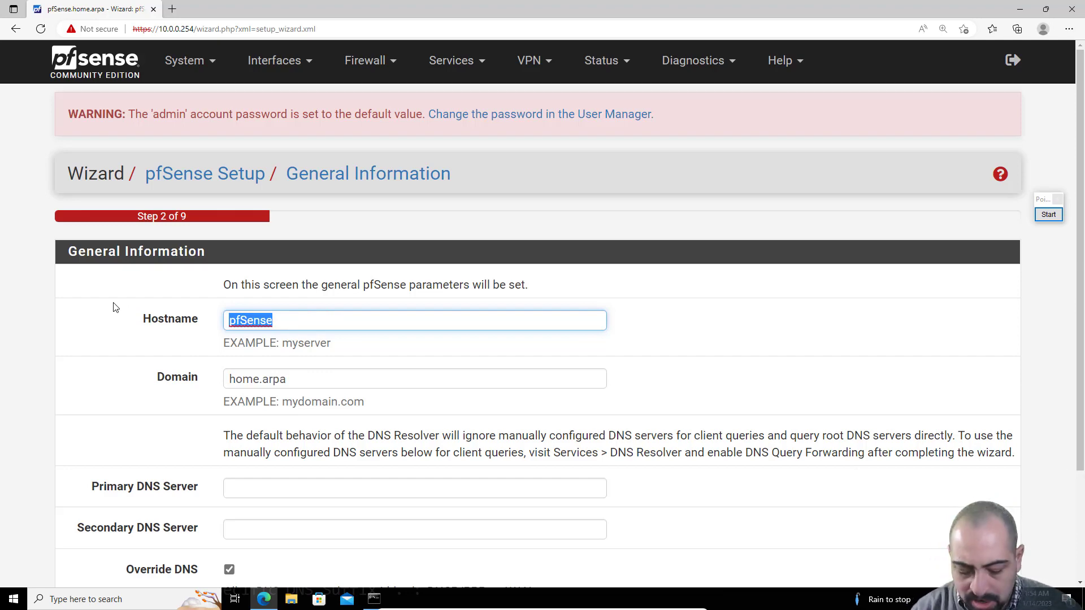
text(firewall)
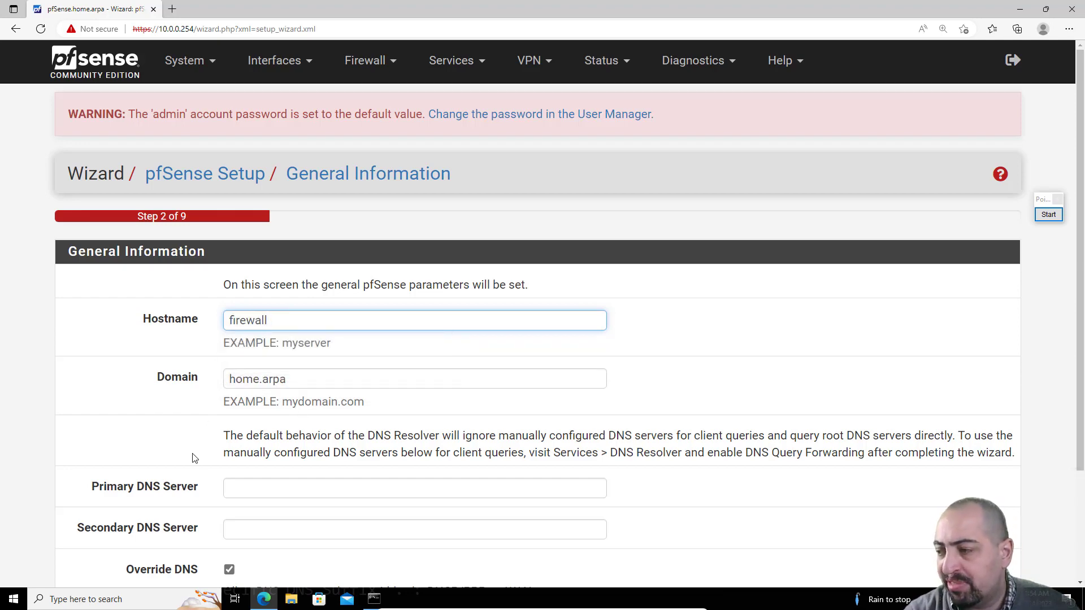
Step: Set the primary DNS server to 9.9.9.9 and the secondary DNS server to 1.1.1.1
scroll(192, 457, down, 3)
click(241, 349)
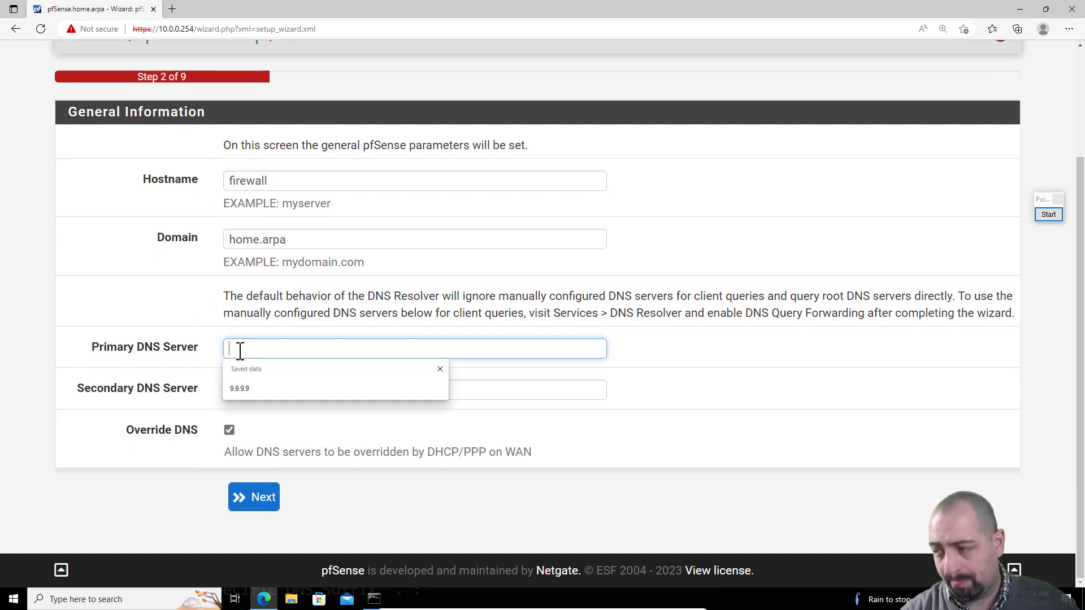
click(258, 388)
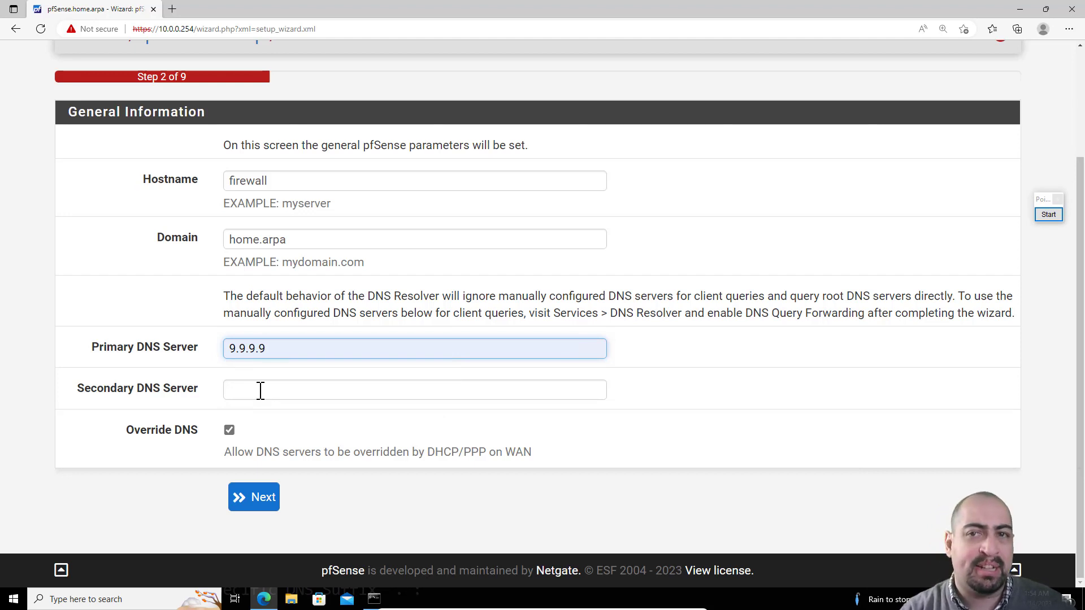
click(261, 390)
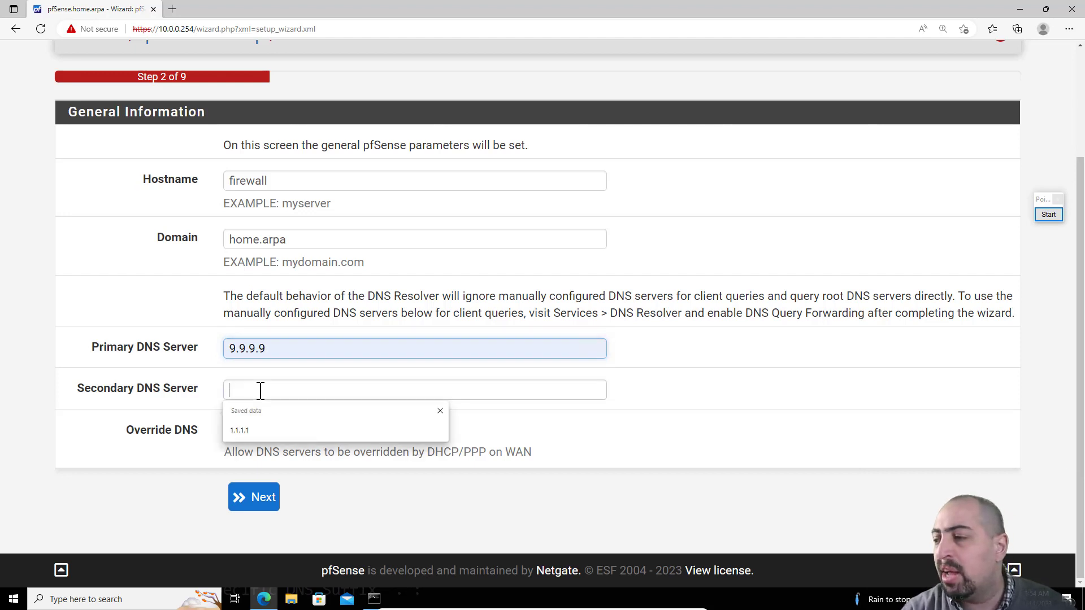
click(271, 429)
click(158, 412)
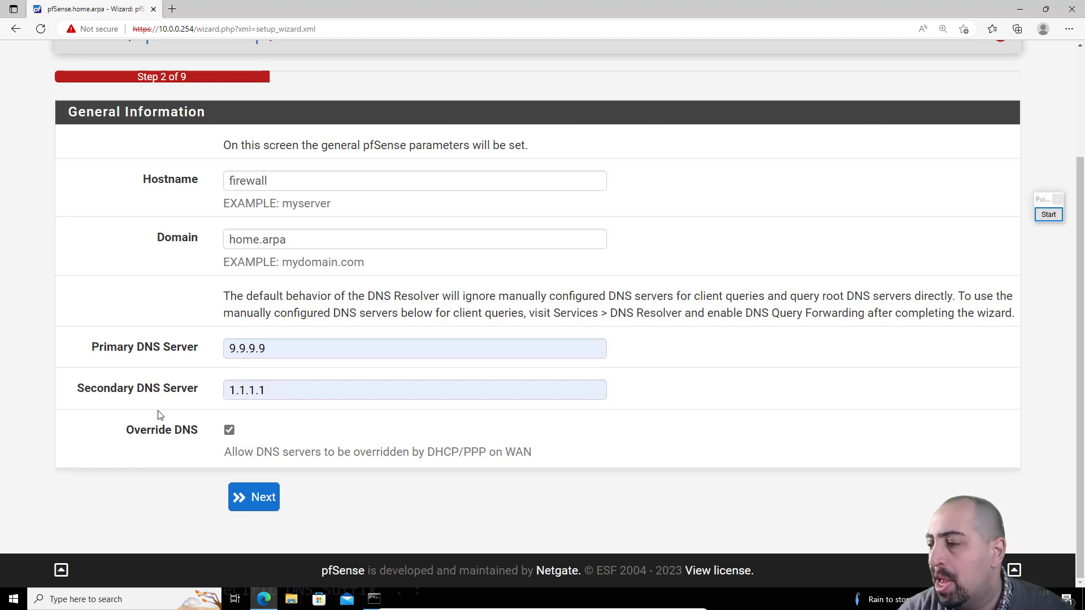
Step: Turn off Override DNS and advance past the time server page with its default settings
click(231, 435)
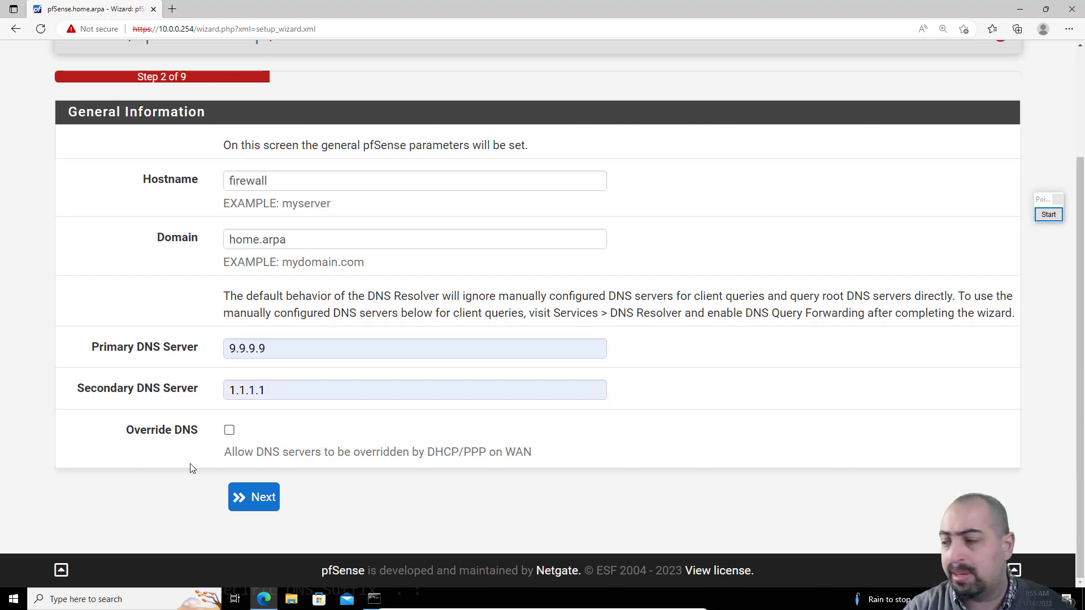
click(262, 508)
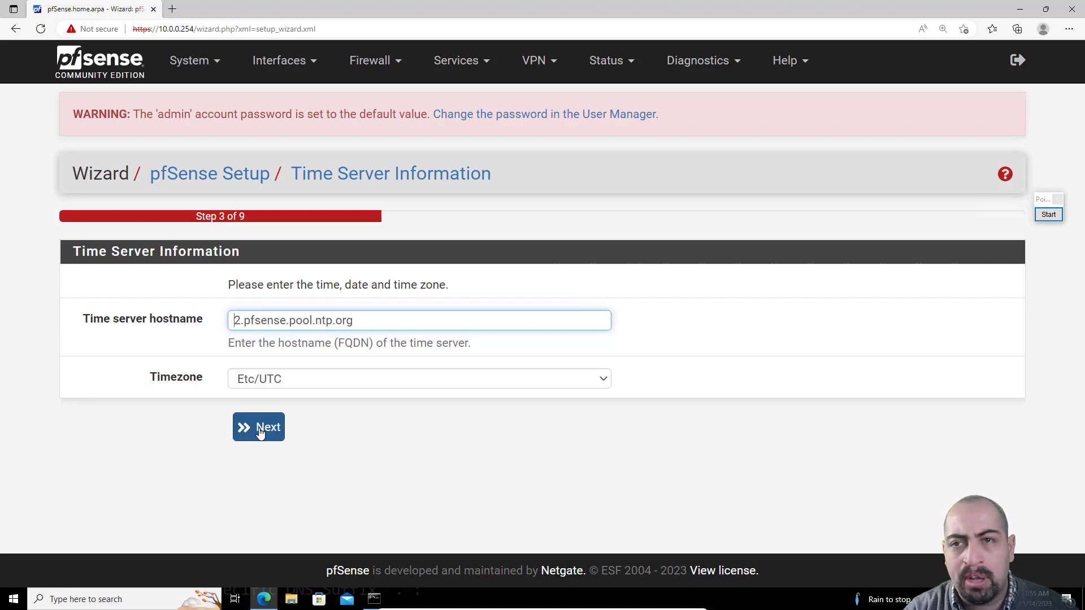
click(259, 431)
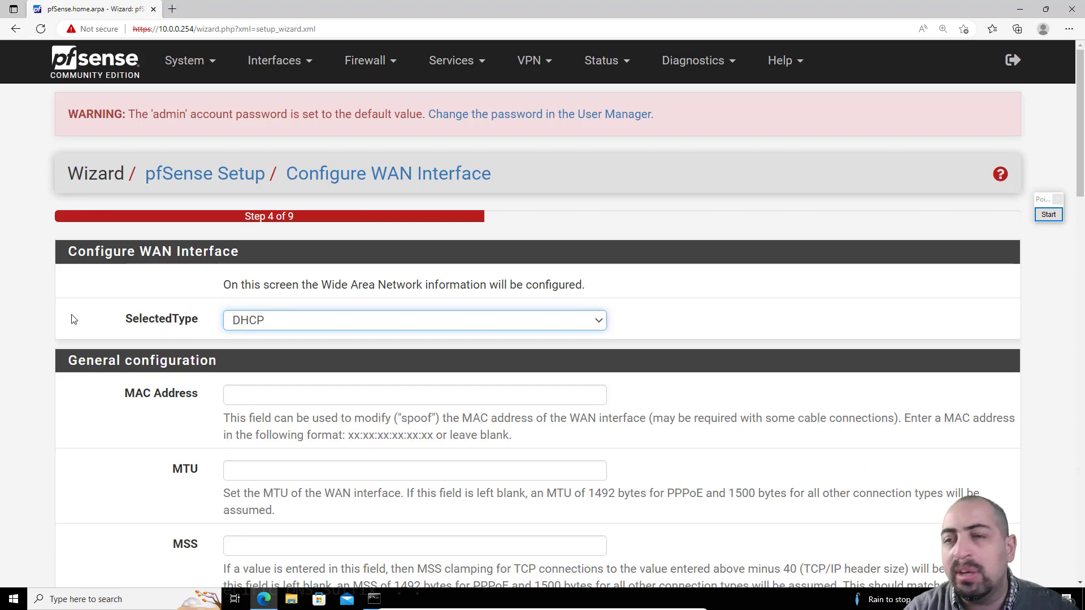
Step: Accept the default WAN settings and the LAN address 10.0.0.254/24, advancing to the admin password page
scroll(73, 316, down, 20)
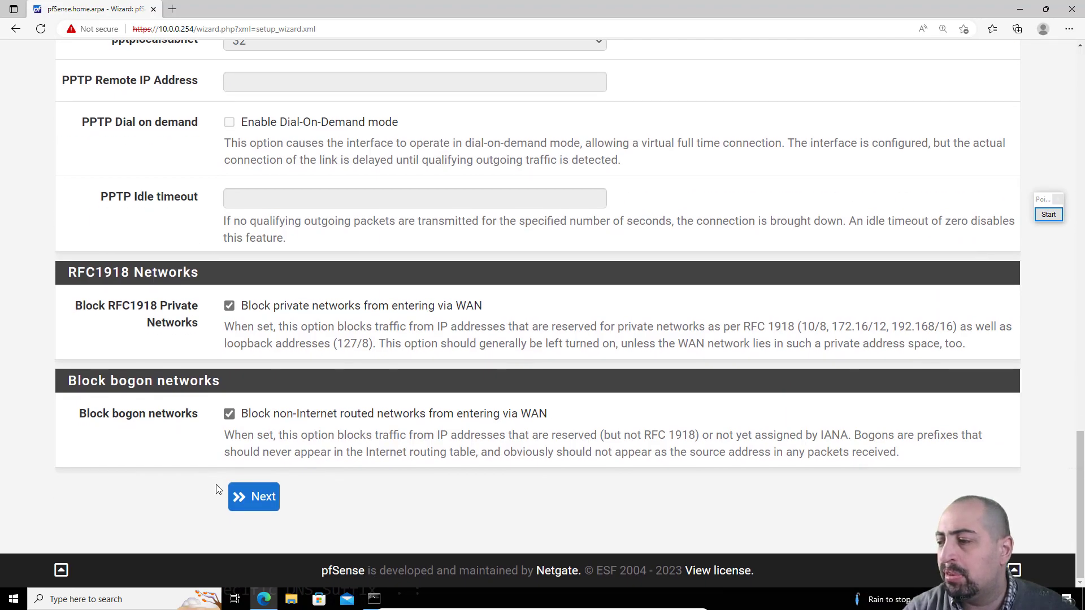
click(240, 498)
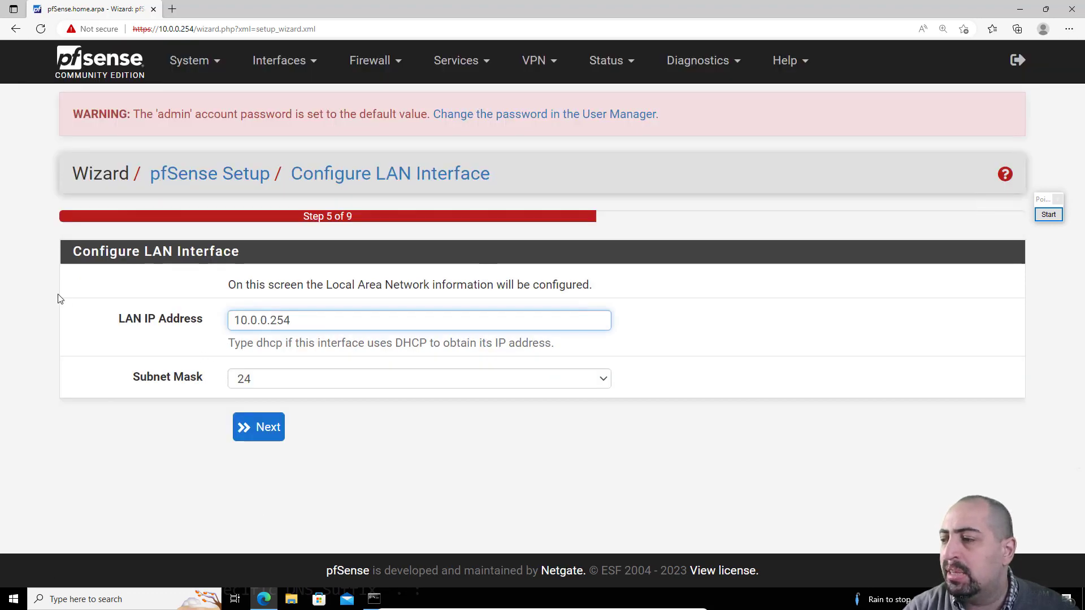
drag(322, 321, 206, 320)
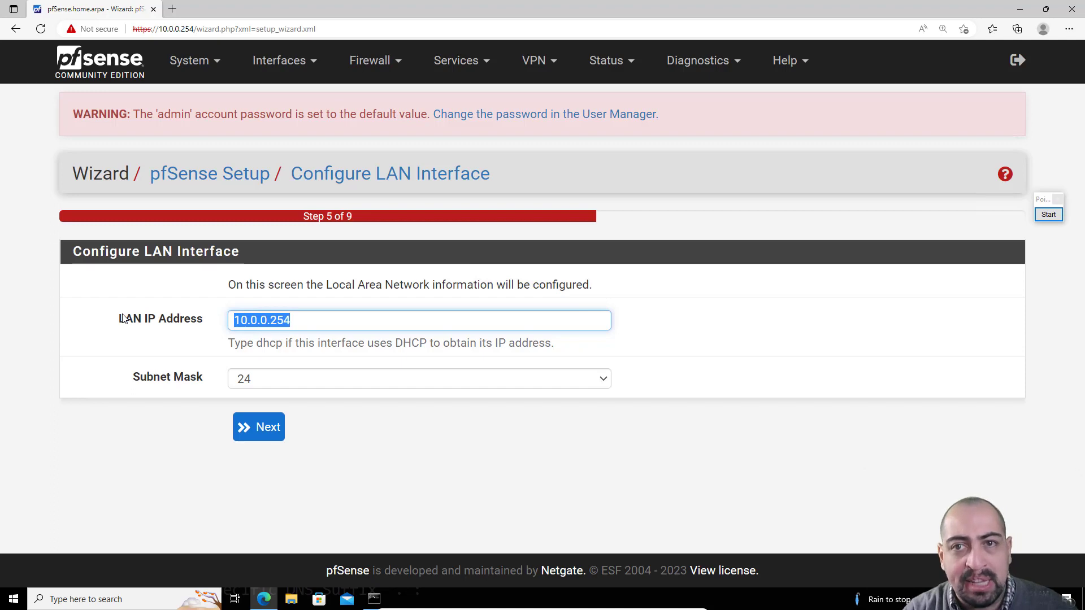
click(159, 450)
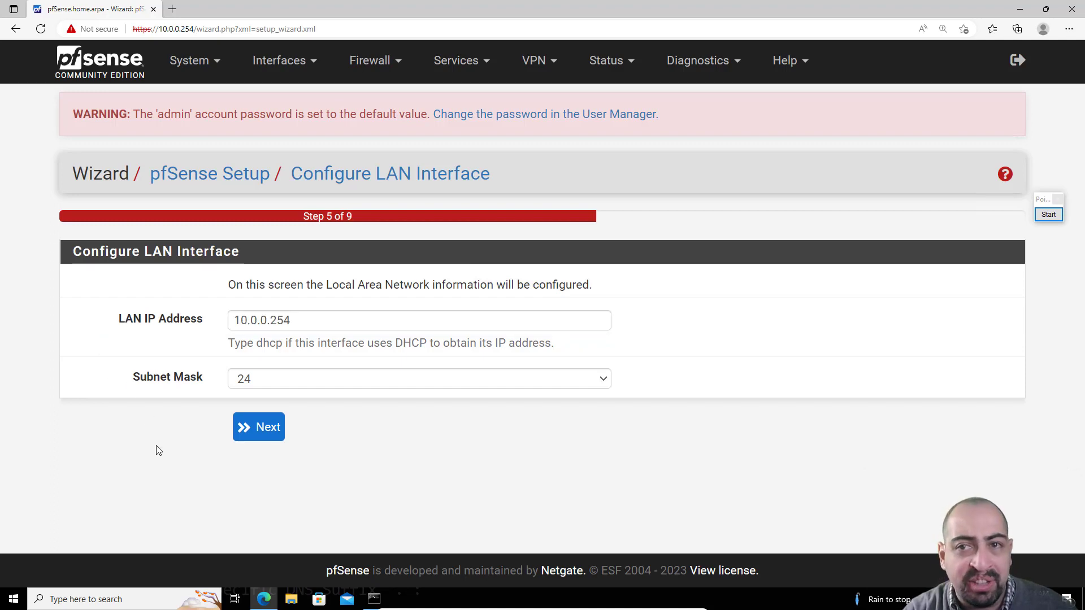
click(268, 434)
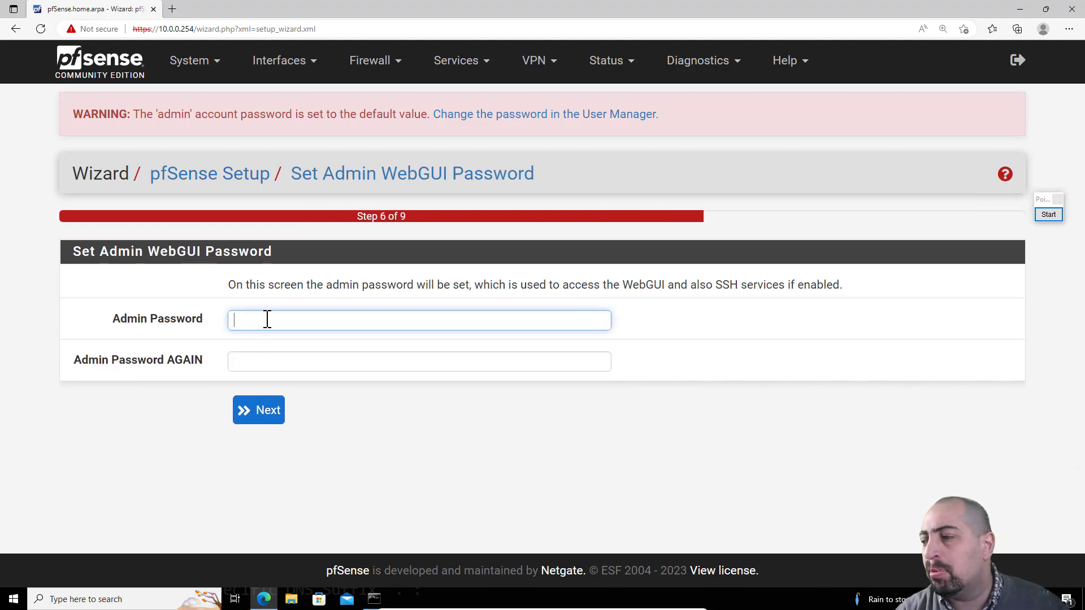
Step: Set a new admin WebGUI password, enter it again to confirm, and continue
text(••••••••••••)
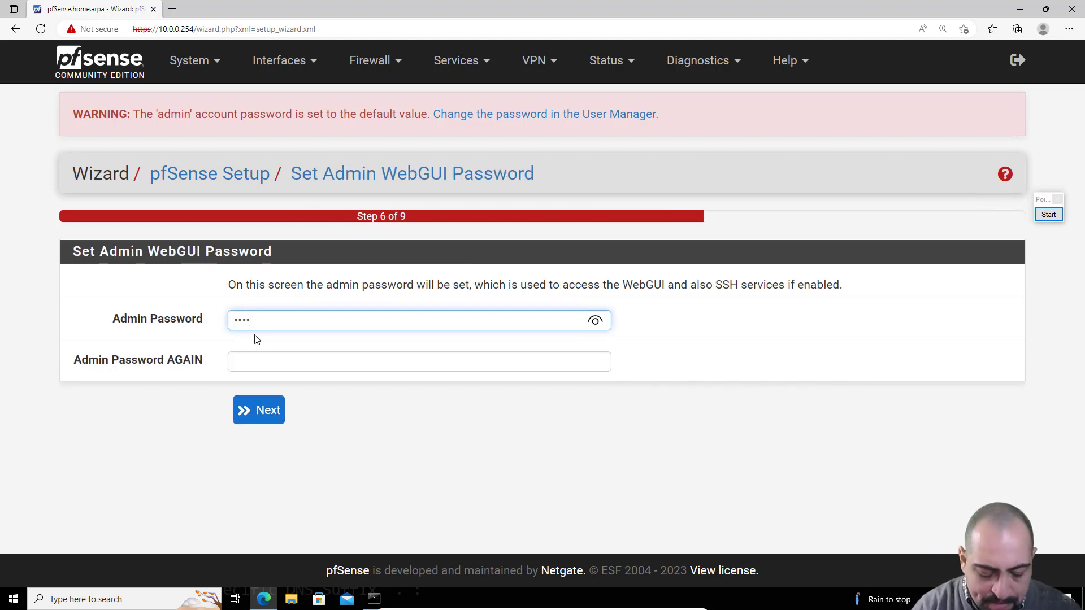
key(Tab)
text(•••••••••)
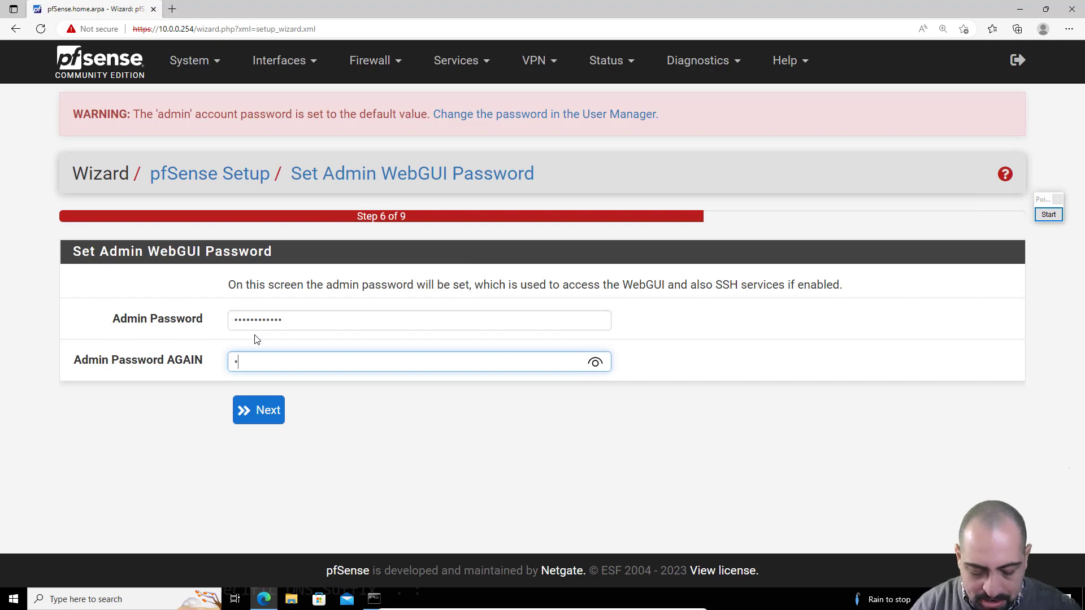
text(•••)
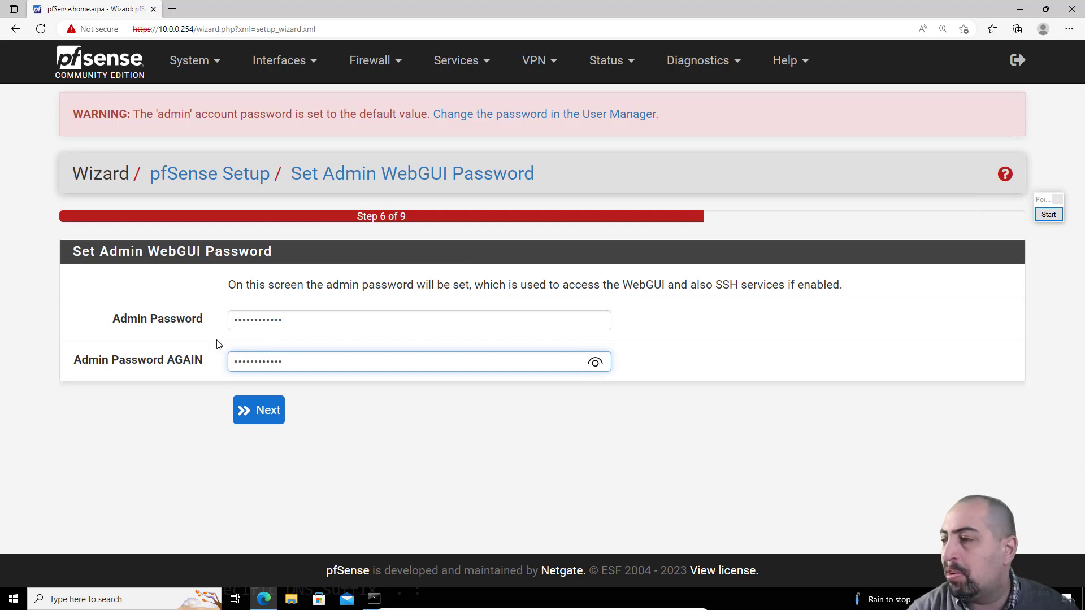
click(252, 419)
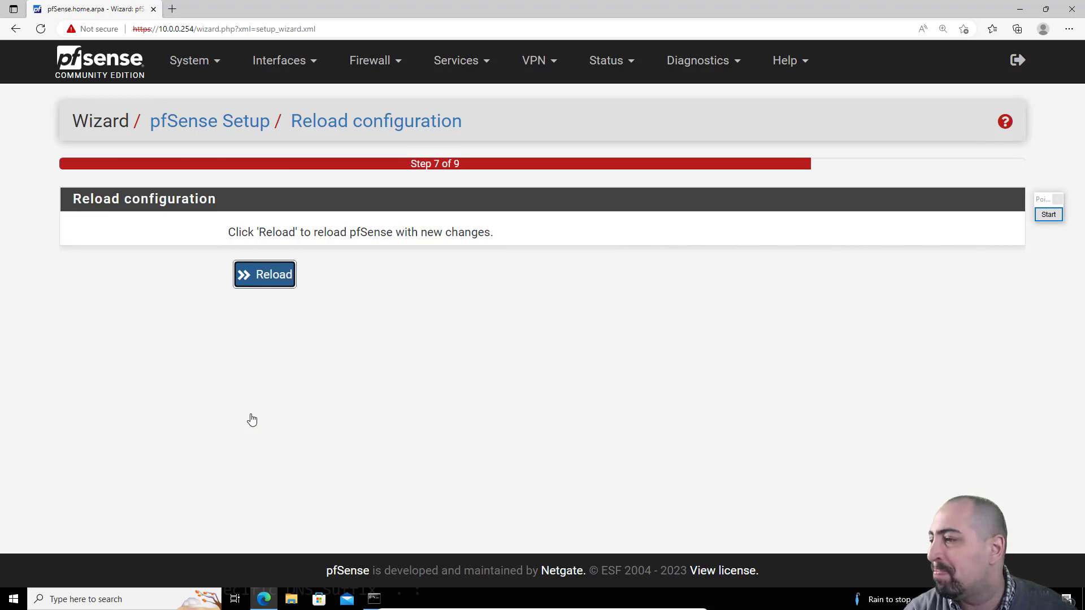
Step: Reload the configuration and finish the setup wizard
click(265, 279)
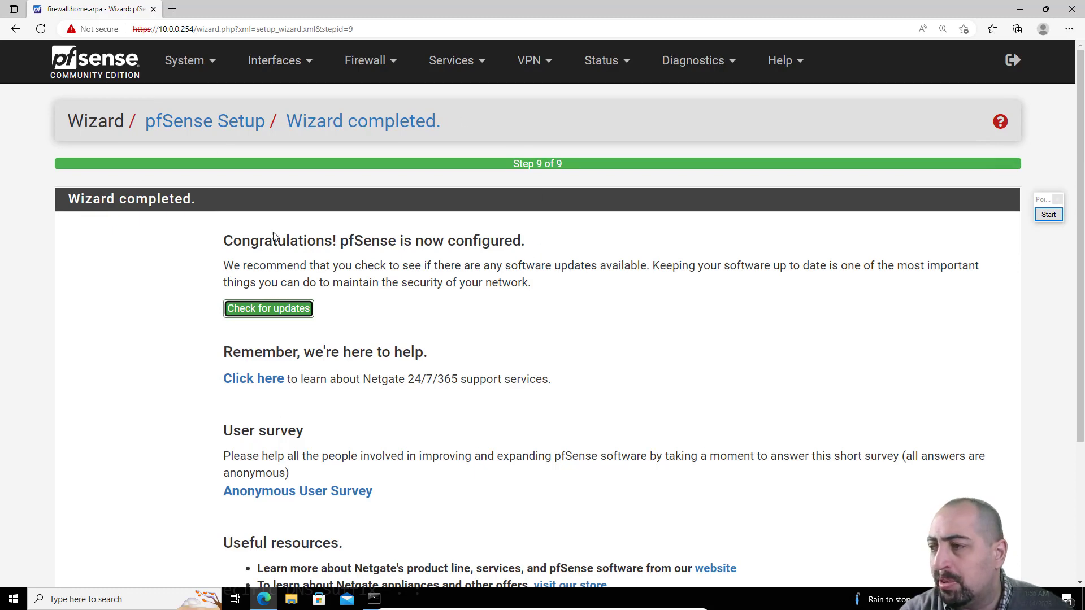
scroll(138, 300, down, 3)
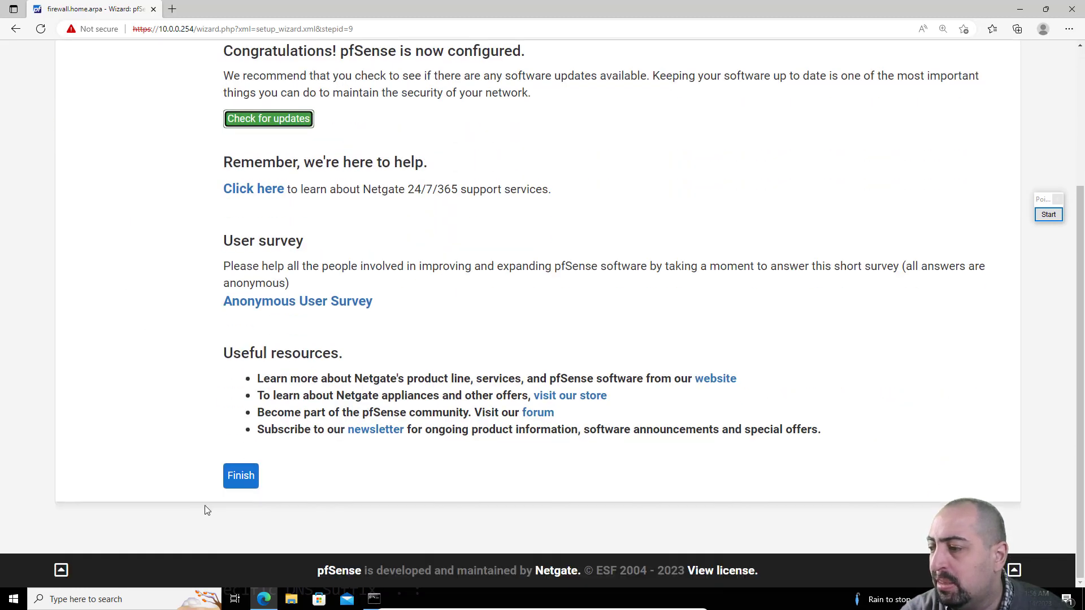
click(237, 477)
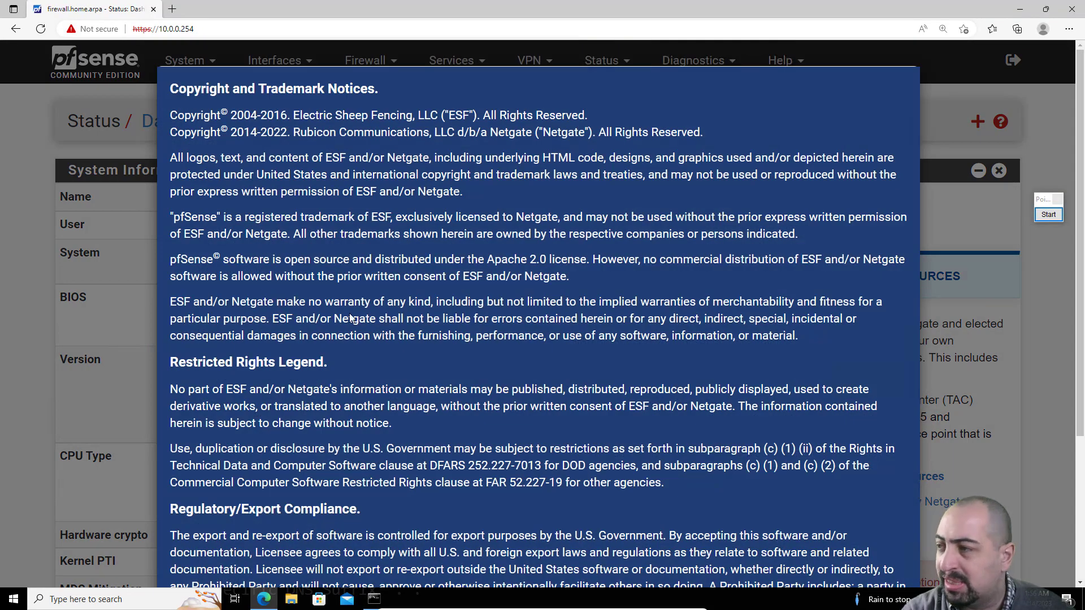
Step: Accept the copyright and trademark notice and close the survey dialog
scroll(478, 352, down, 4)
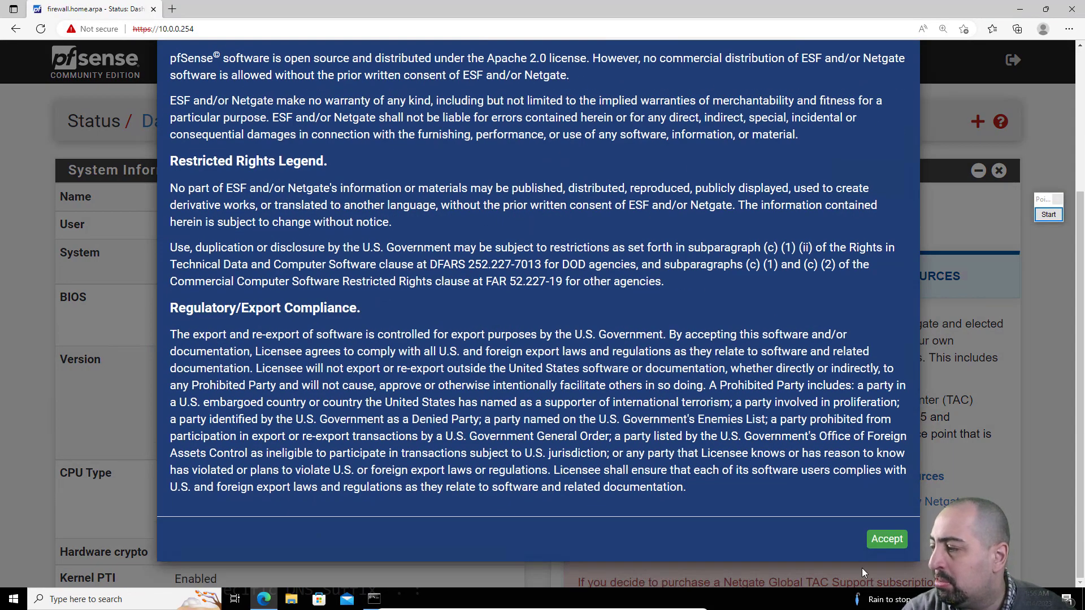
click(886, 539)
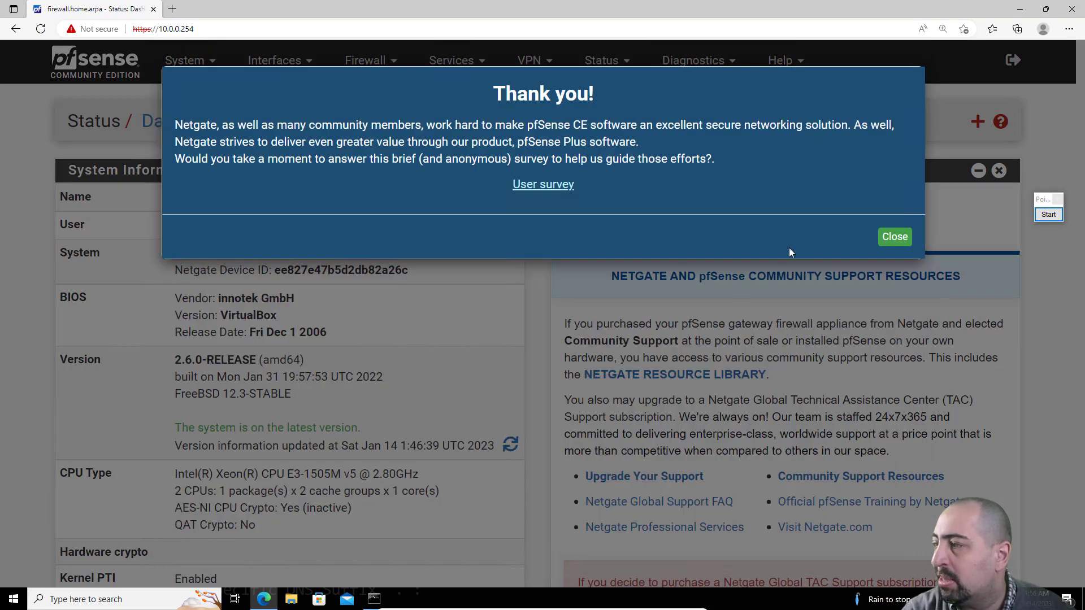
click(895, 238)
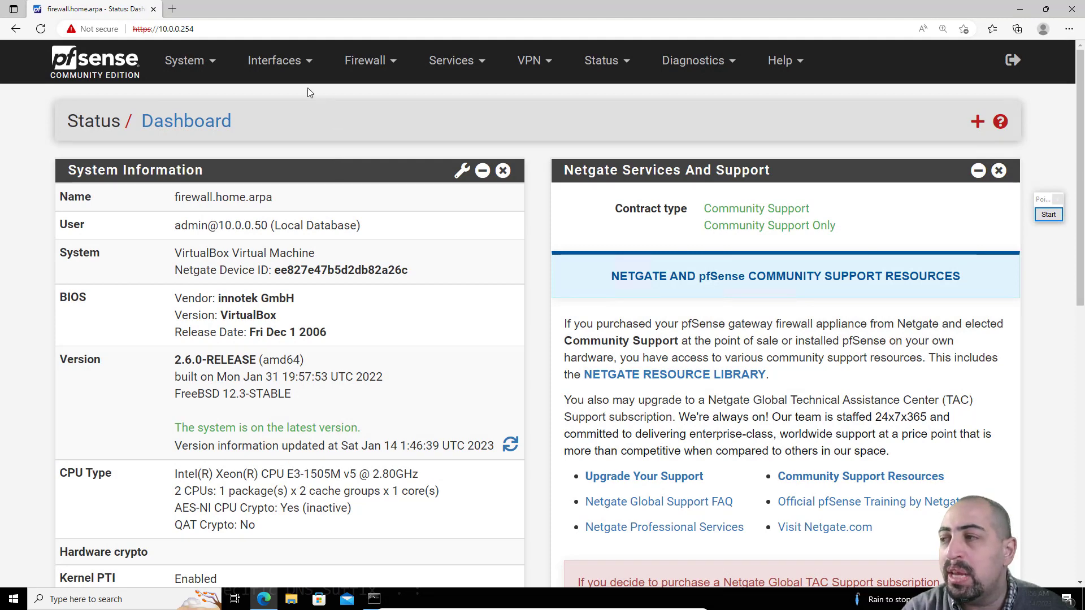
Step: Assign the two remaining network ports em2 and em3 as new interfaces and save the assignments
click(283, 71)
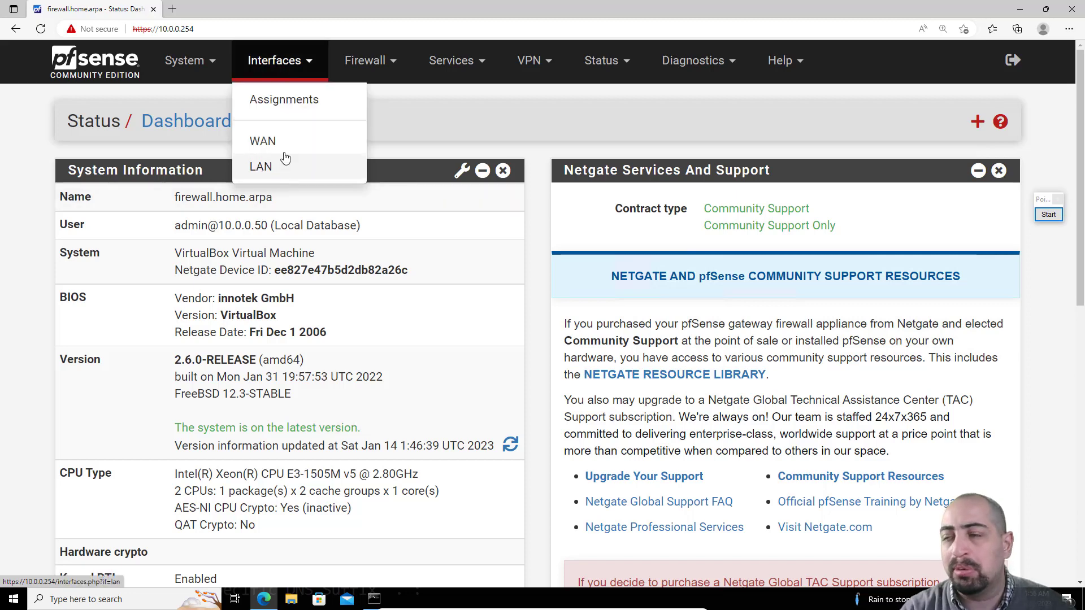
click(297, 103)
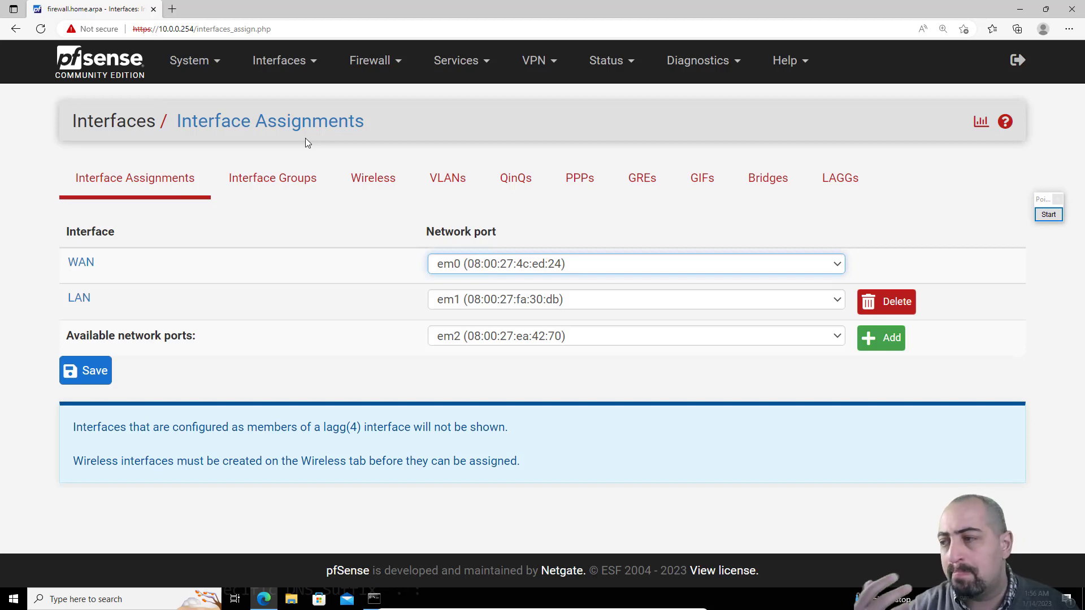
click(868, 342)
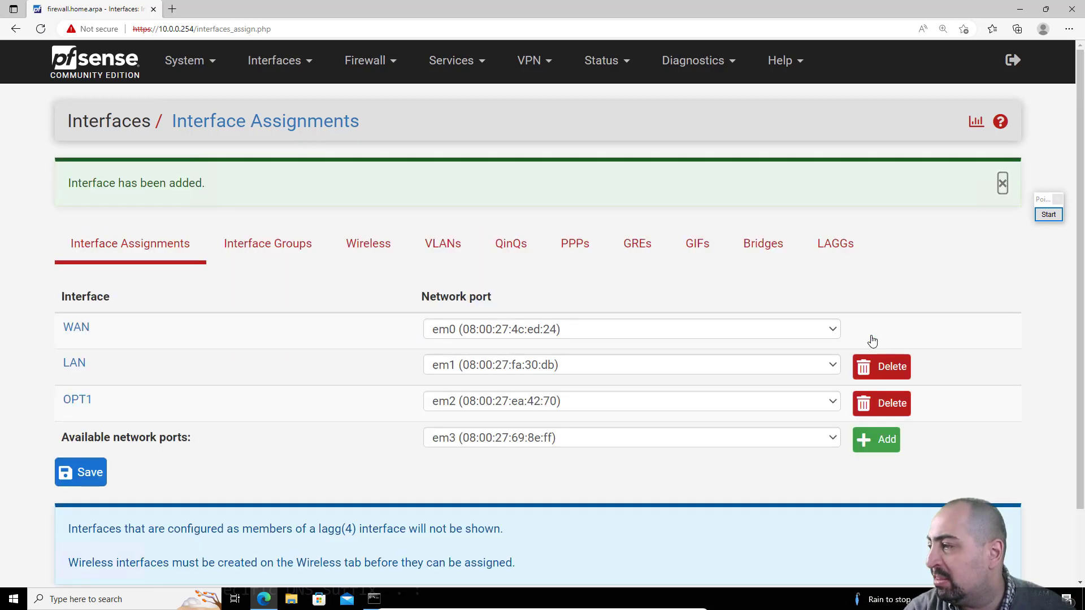
click(868, 450)
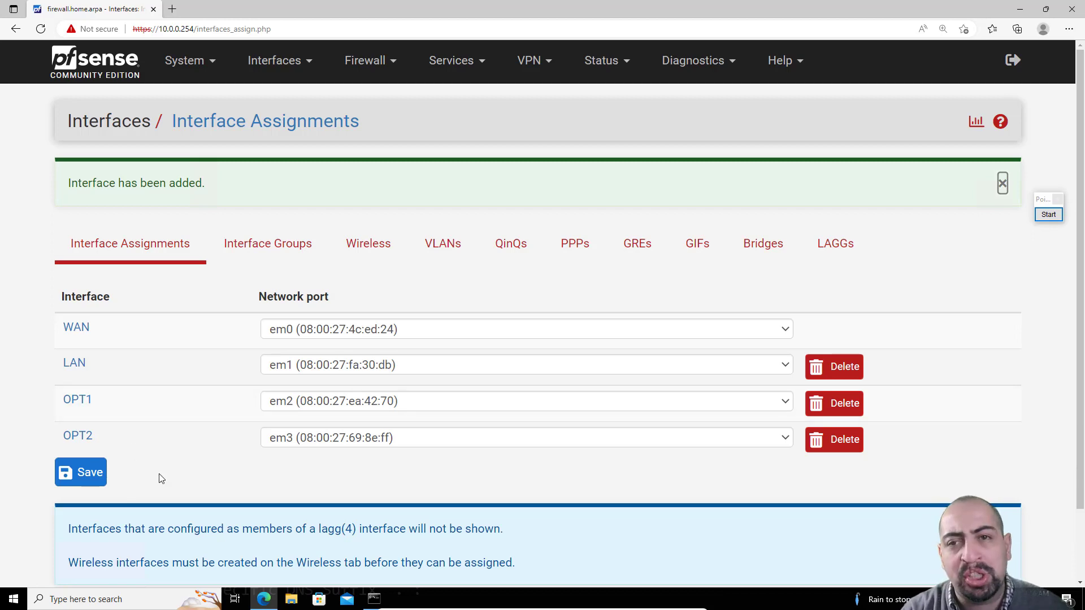
click(91, 474)
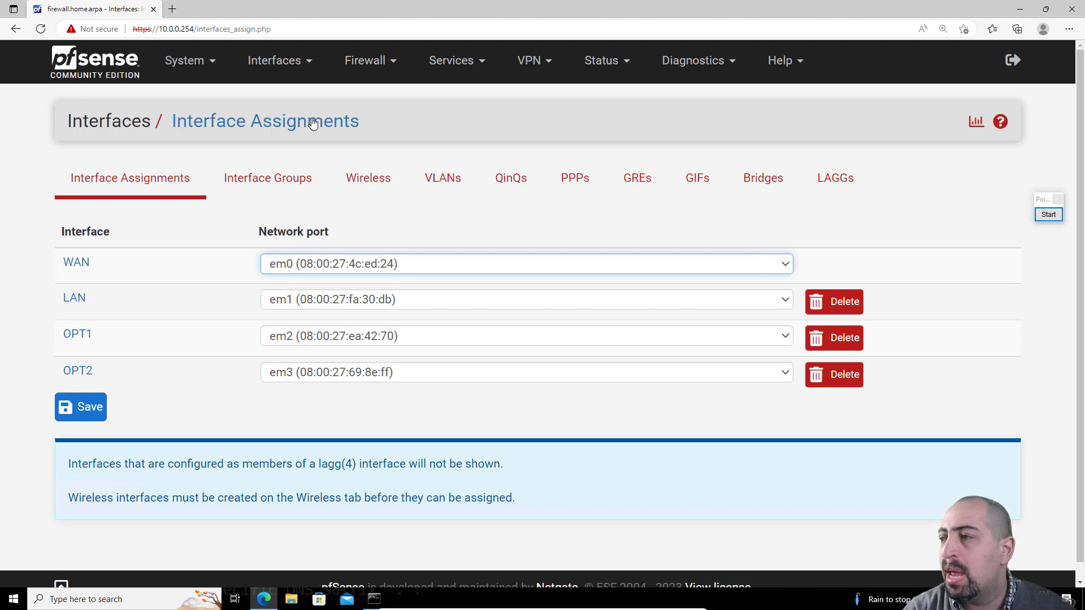
Step: Rename the WAN interface's description to INTERNET and save it
click(288, 64)
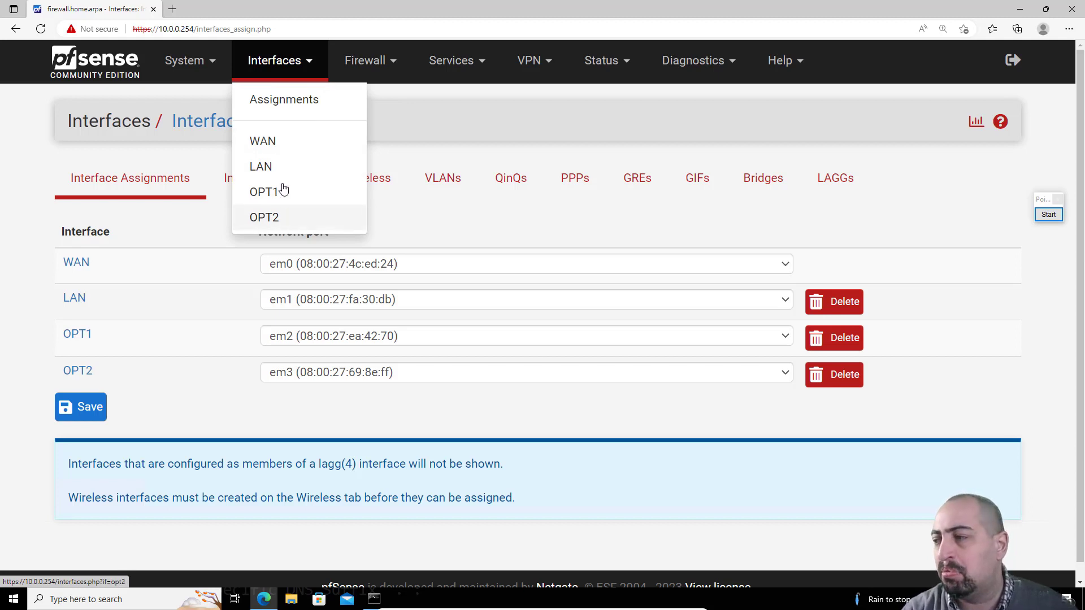
click(283, 144)
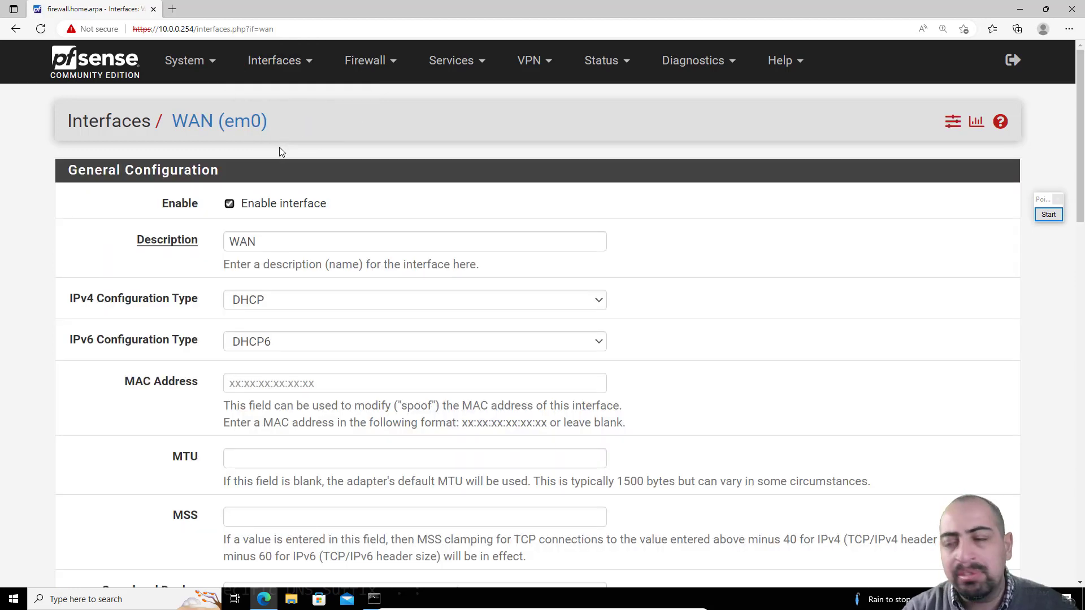
click(213, 239)
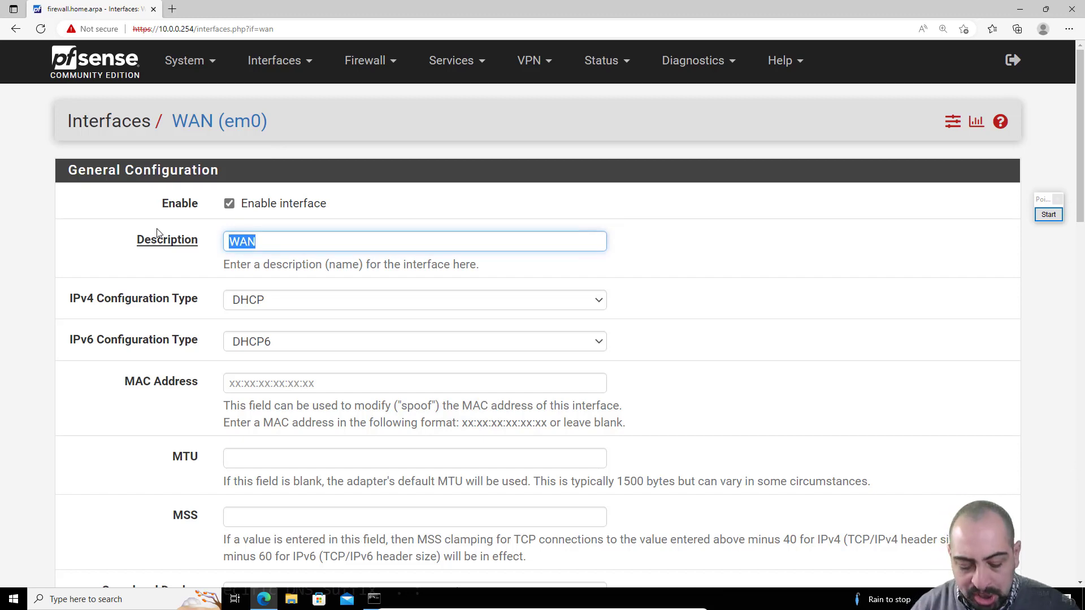
text(INTERNET)
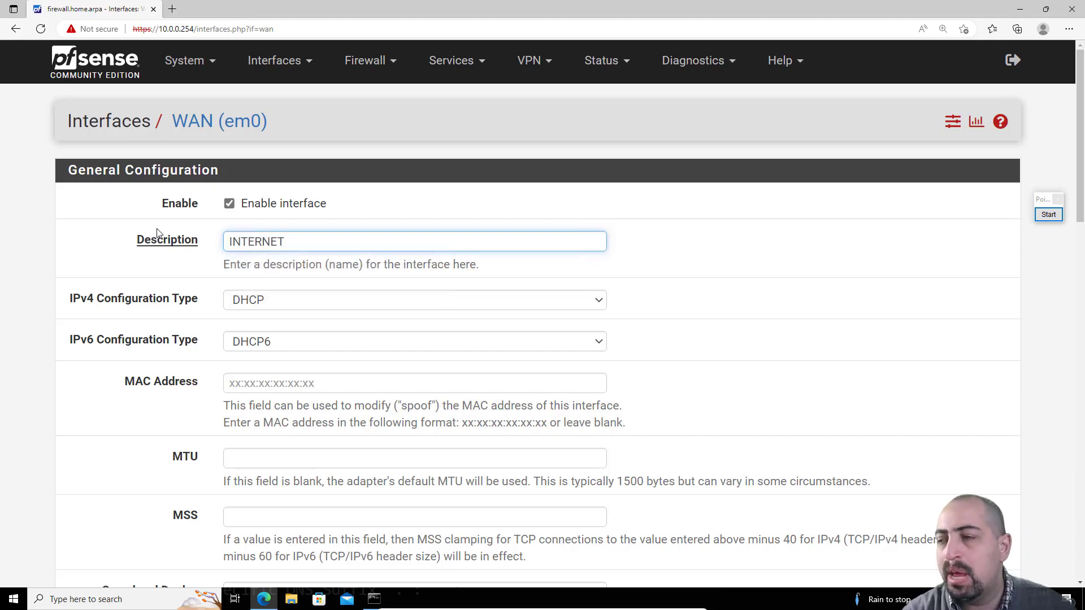
scroll(165, 336, down, 20)
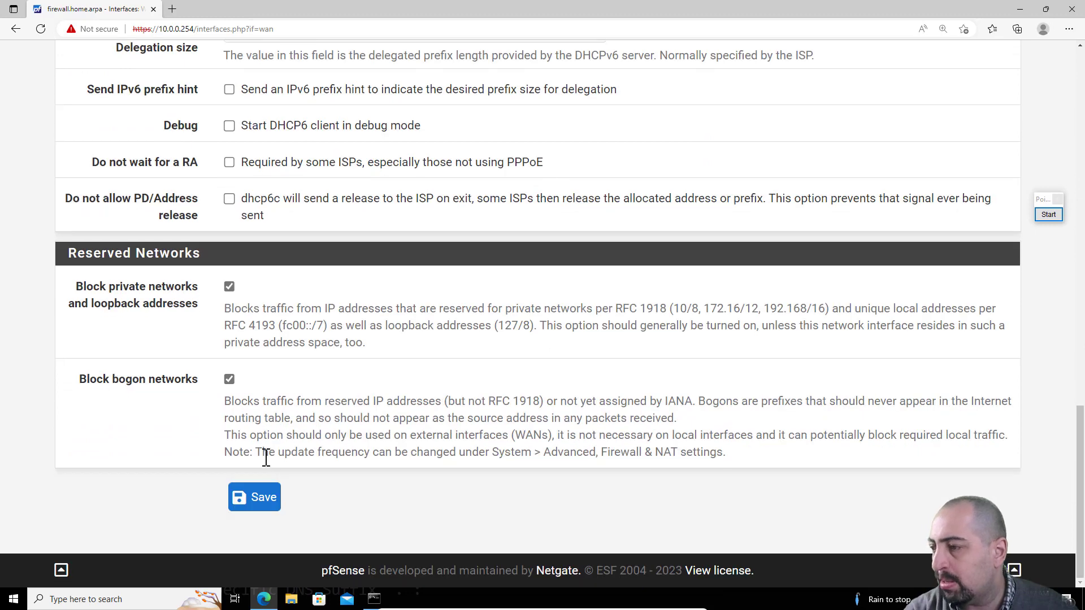
click(253, 497)
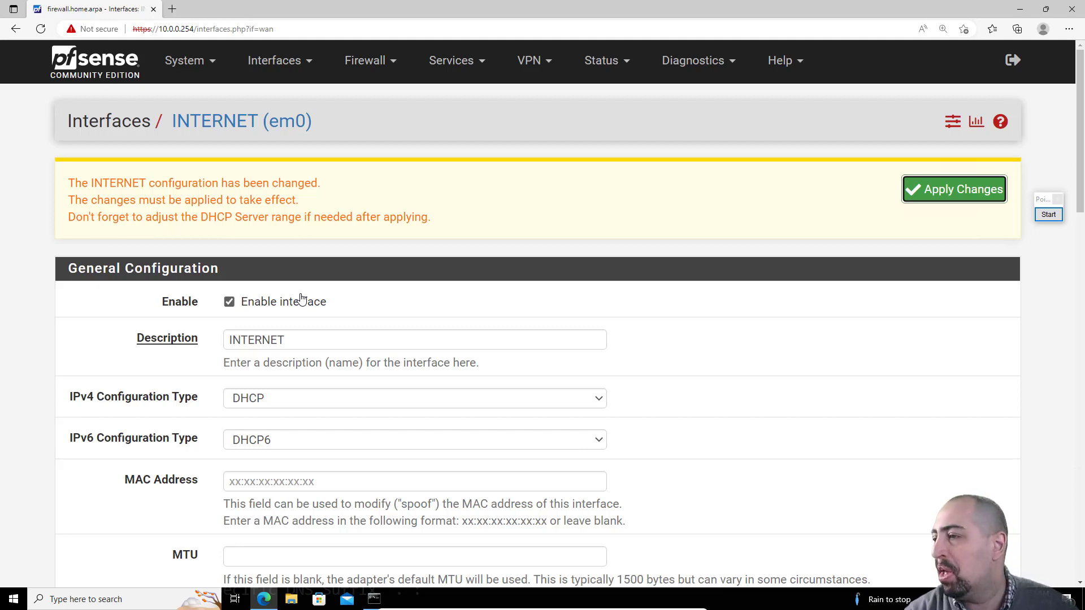
Step: Rename the LAN interface's description to GREEN and save it
click(290, 66)
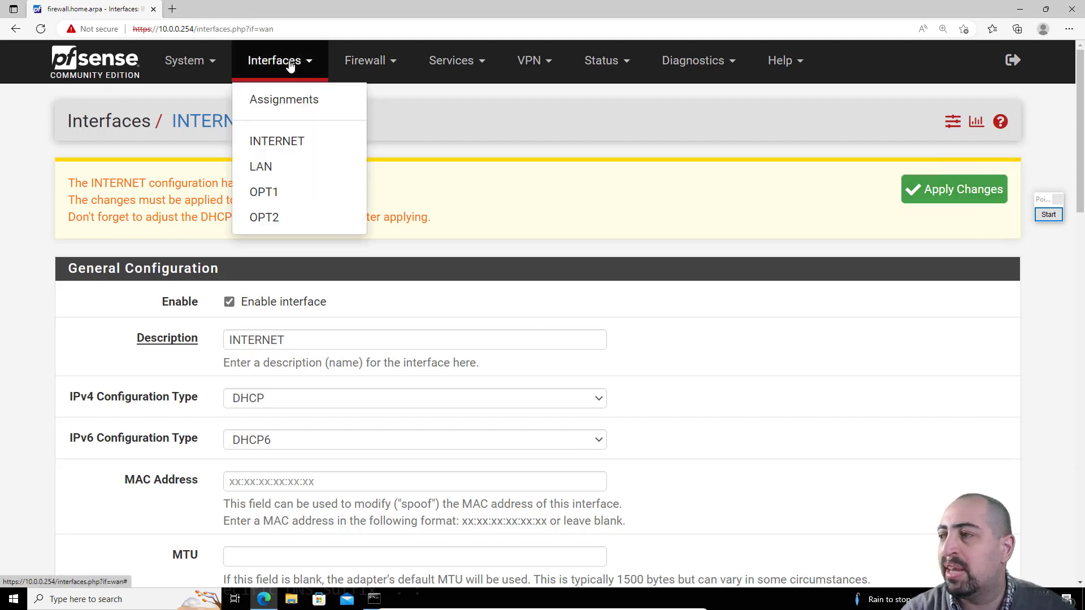
click(282, 168)
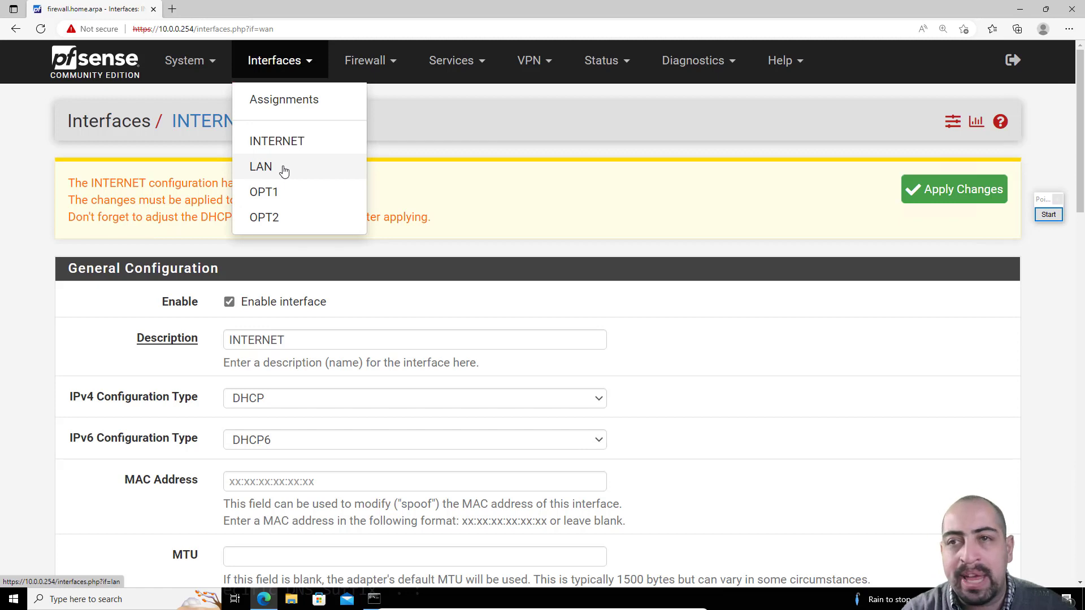
click(249, 342)
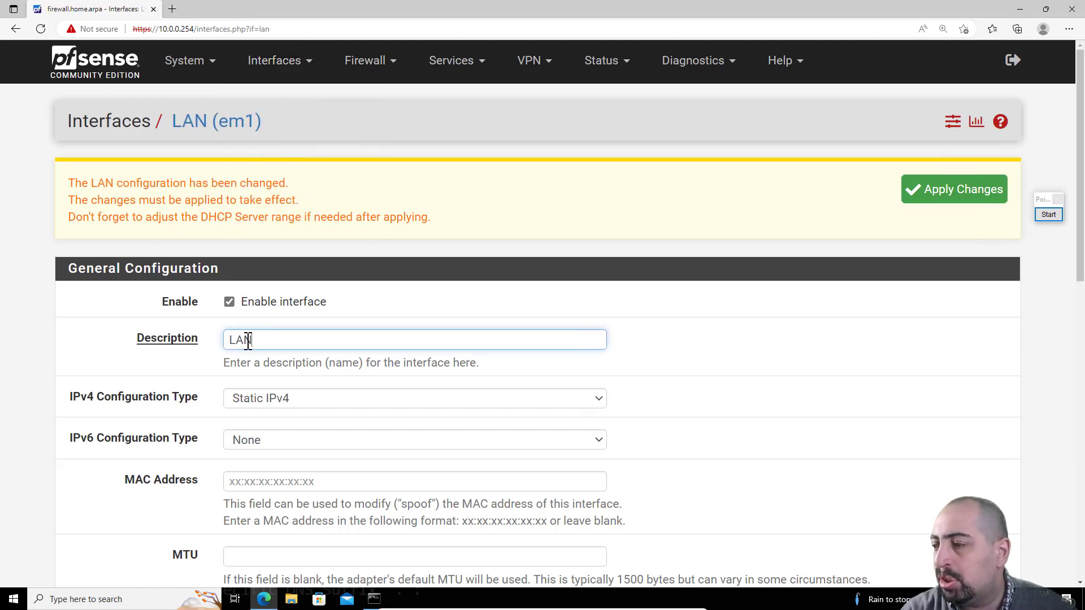
double_click(248, 341)
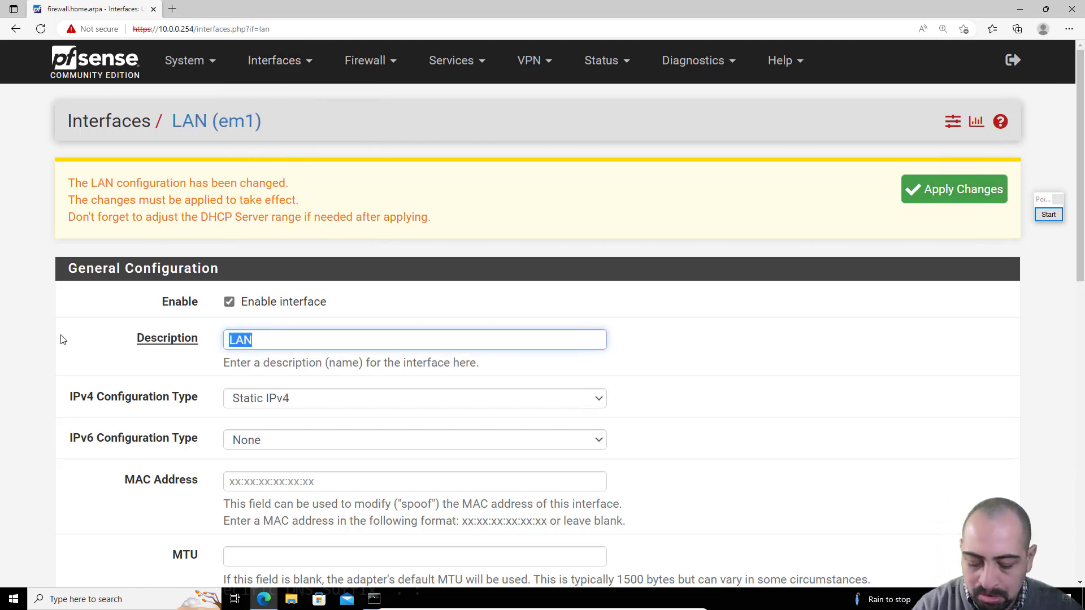
text(GREEN)
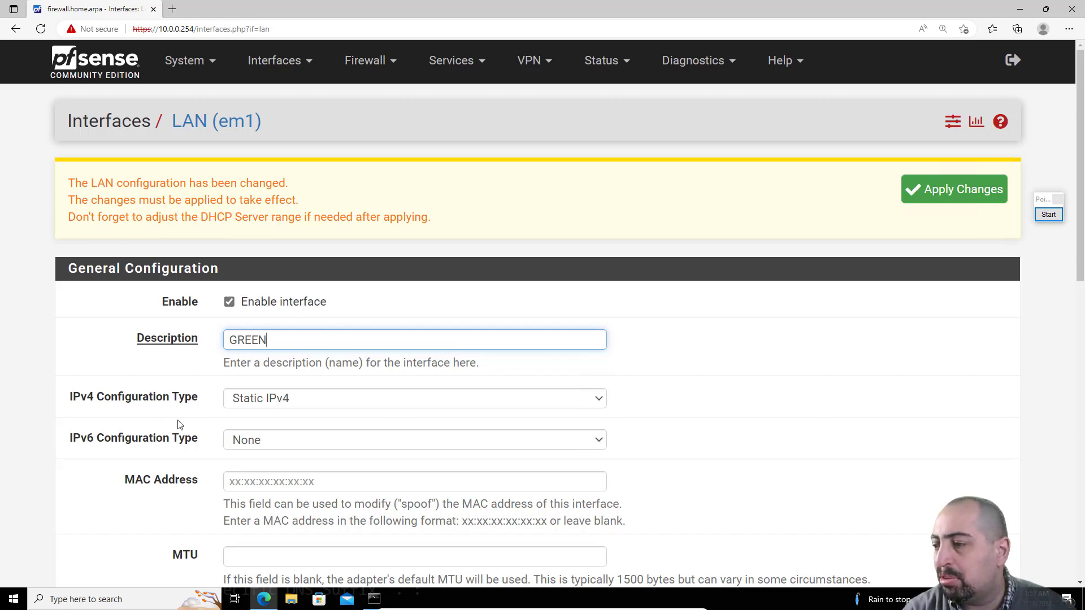
scroll(179, 425, down, 10)
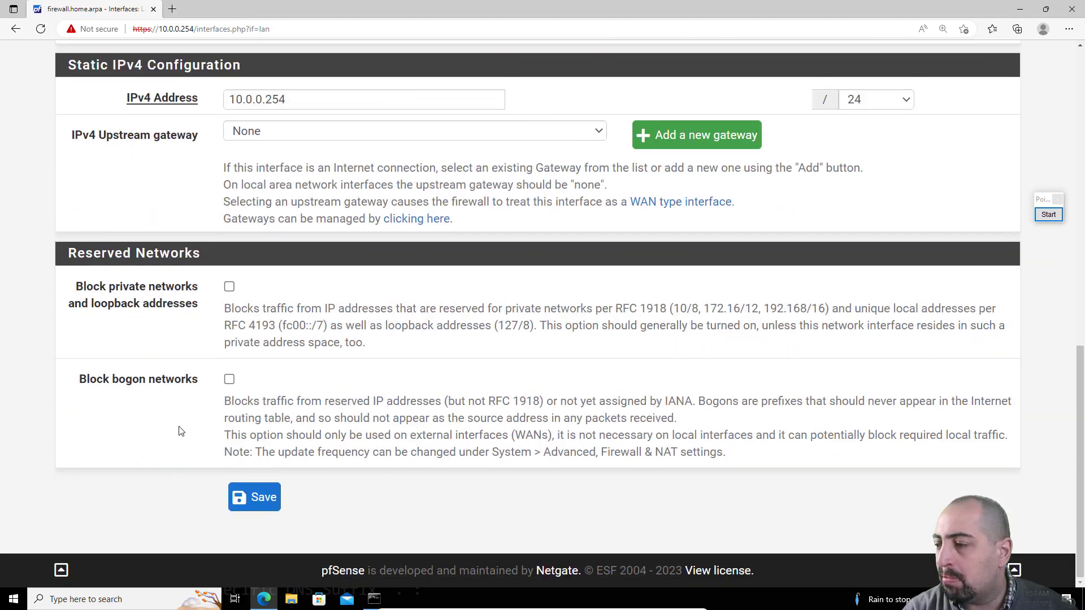
click(259, 505)
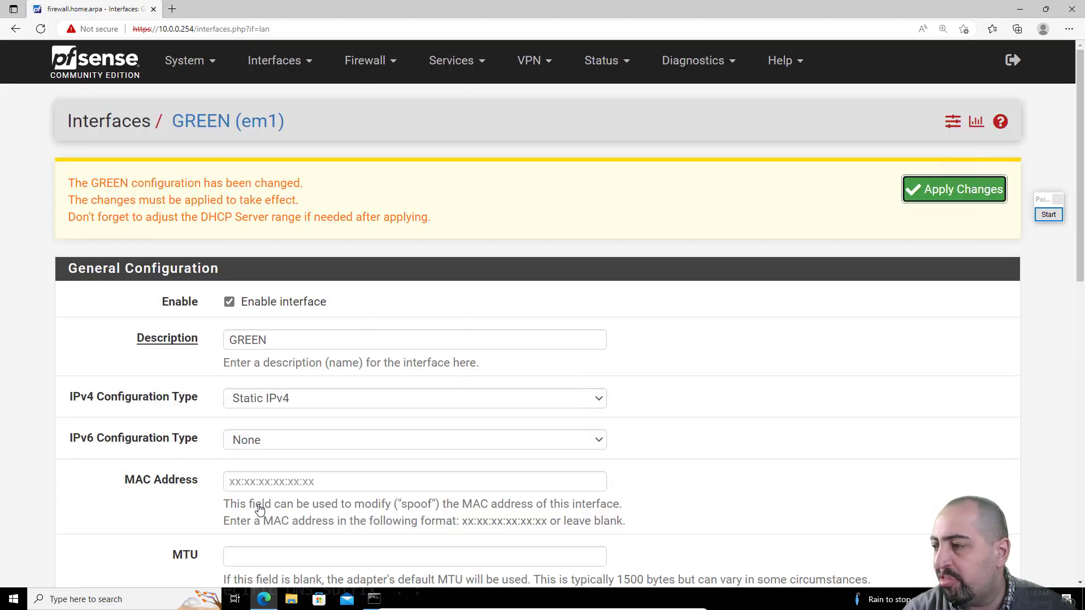
Step: Open the OPT1 interface, enable it, and rename its description to BLUE
click(274, 60)
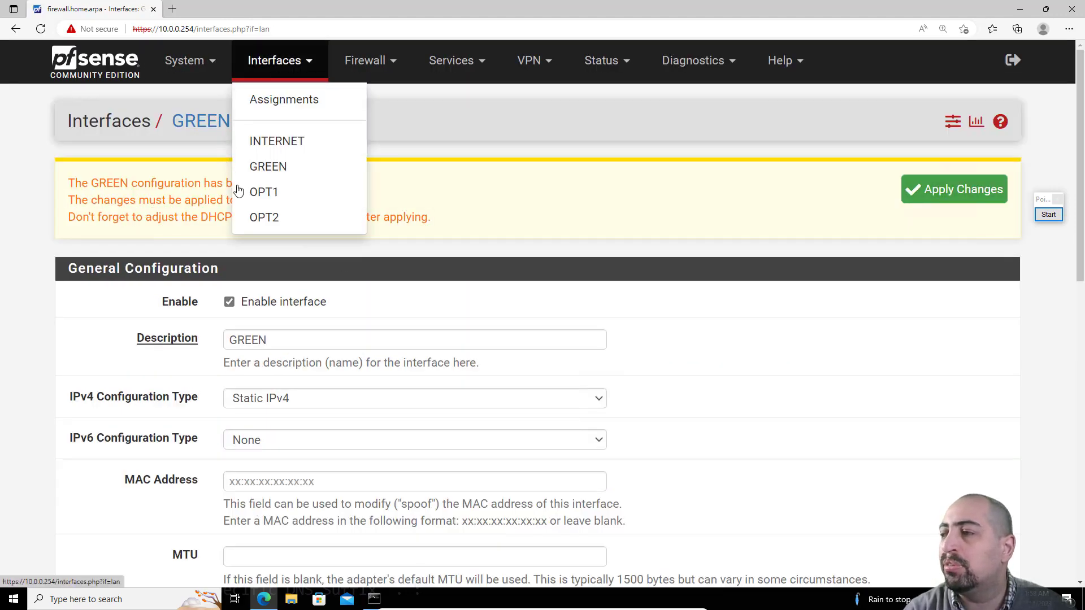
click(287, 195)
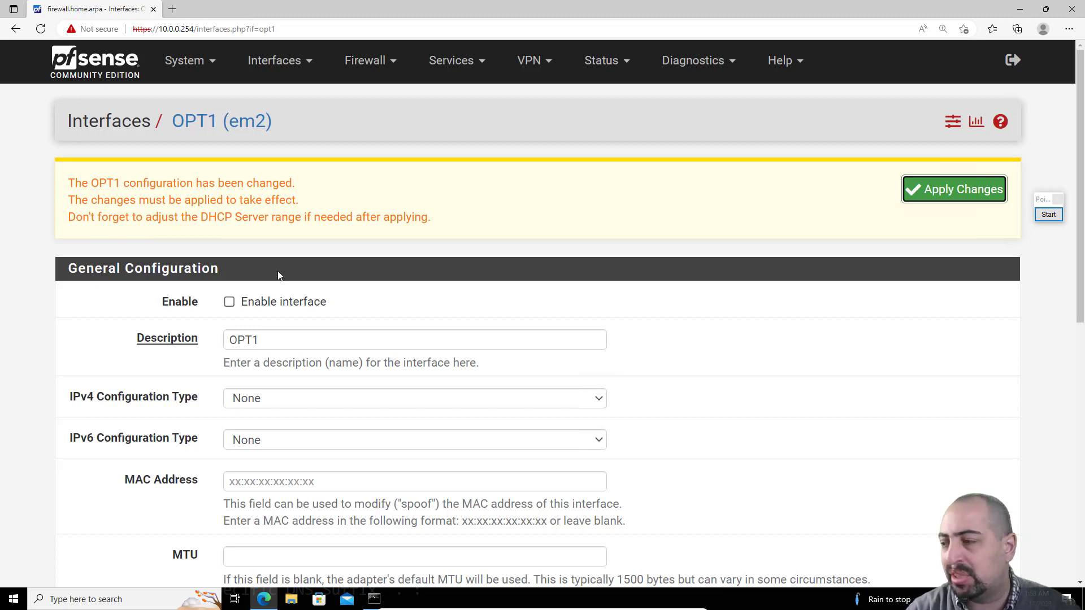
click(229, 304)
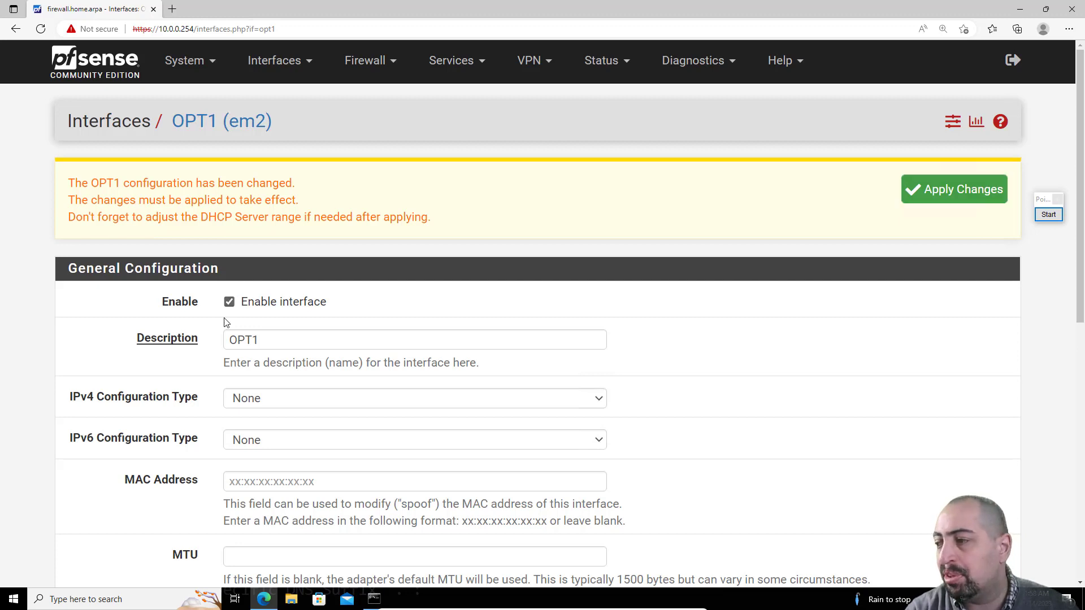
double_click(256, 339)
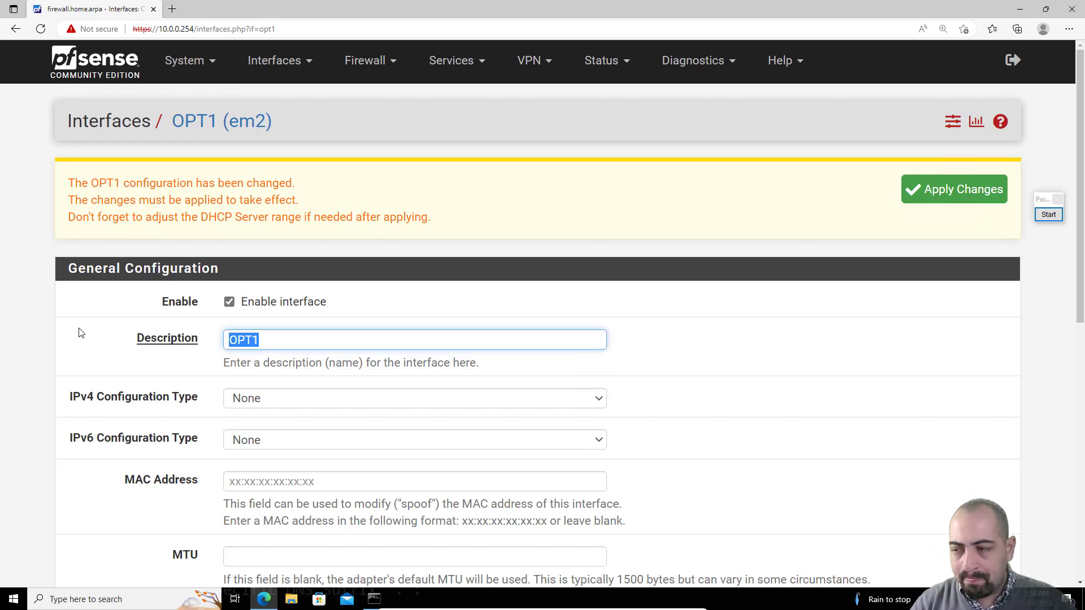
text(BLUE)
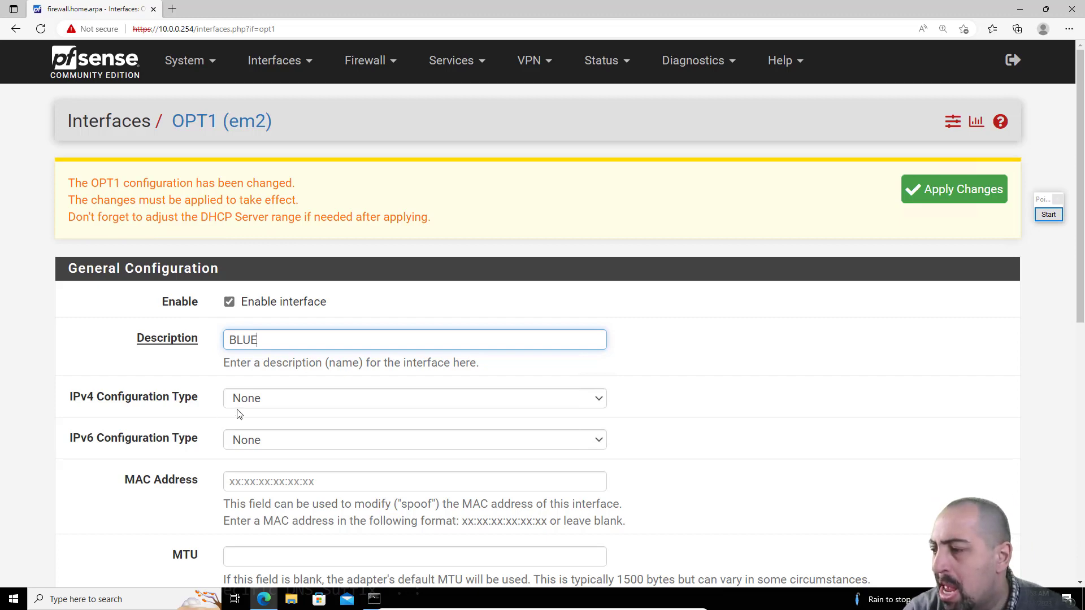
Step: Set BLUE's IPv4 configuration type to Static IPv4 with address 10.1.1.254/24 and save it
scroll(242, 406, down, 3)
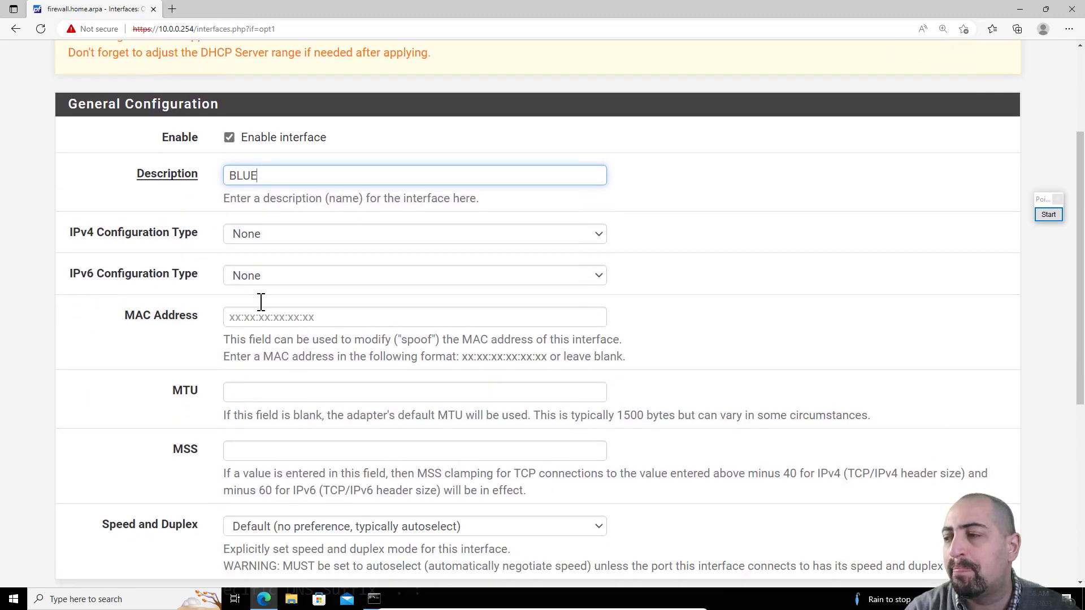
click(274, 238)
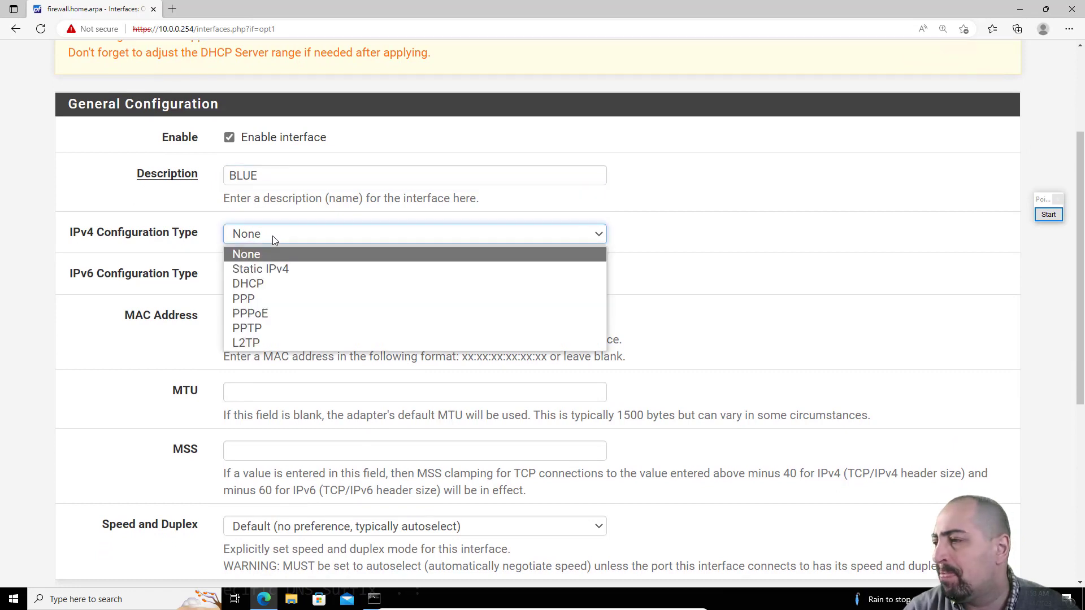
click(259, 269)
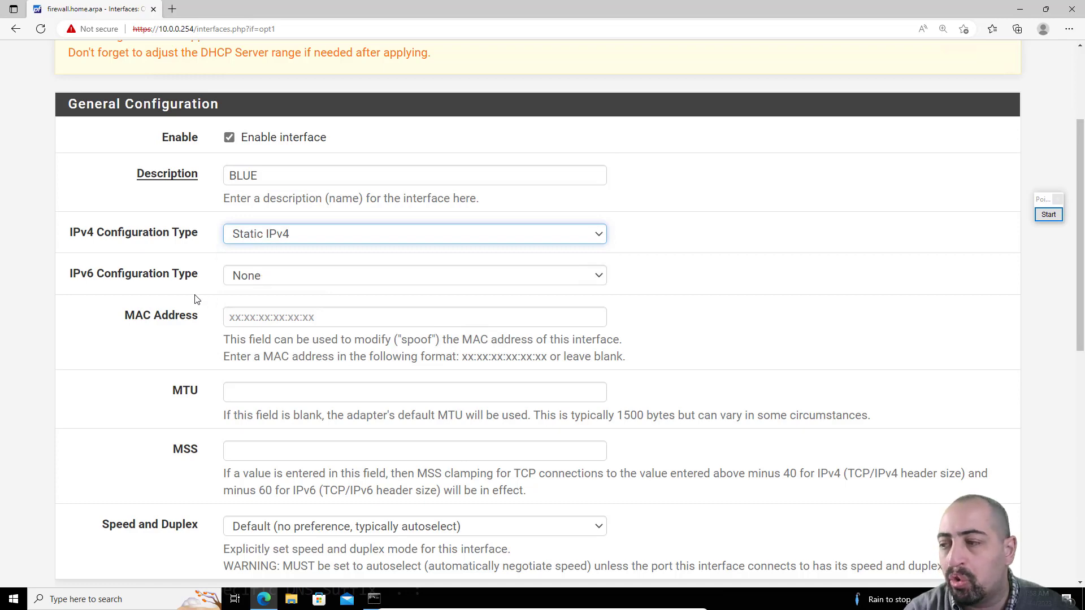
scroll(196, 300, down, 5)
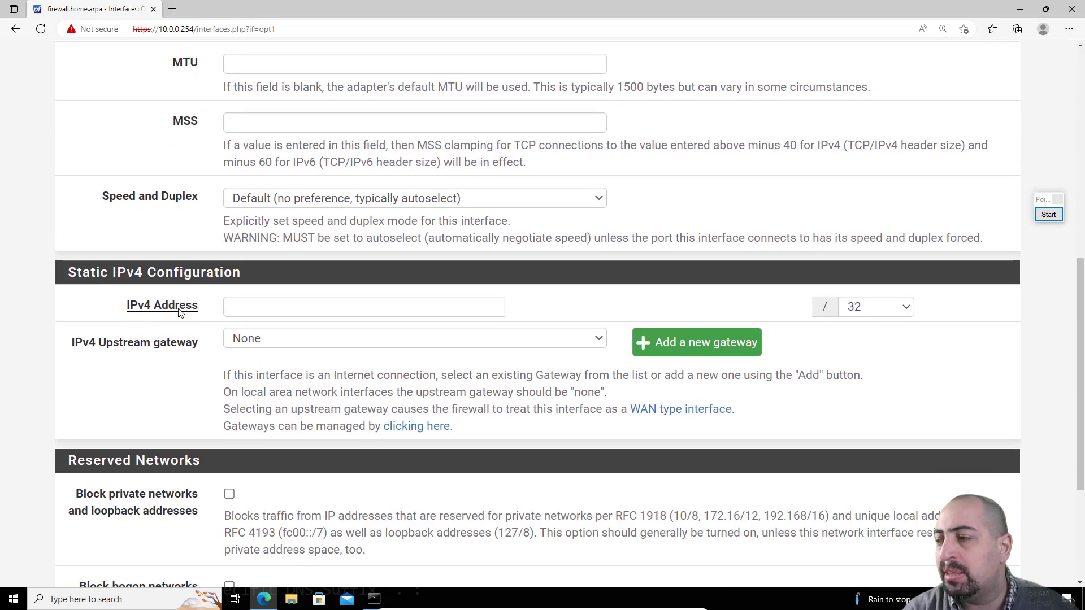
click(250, 307)
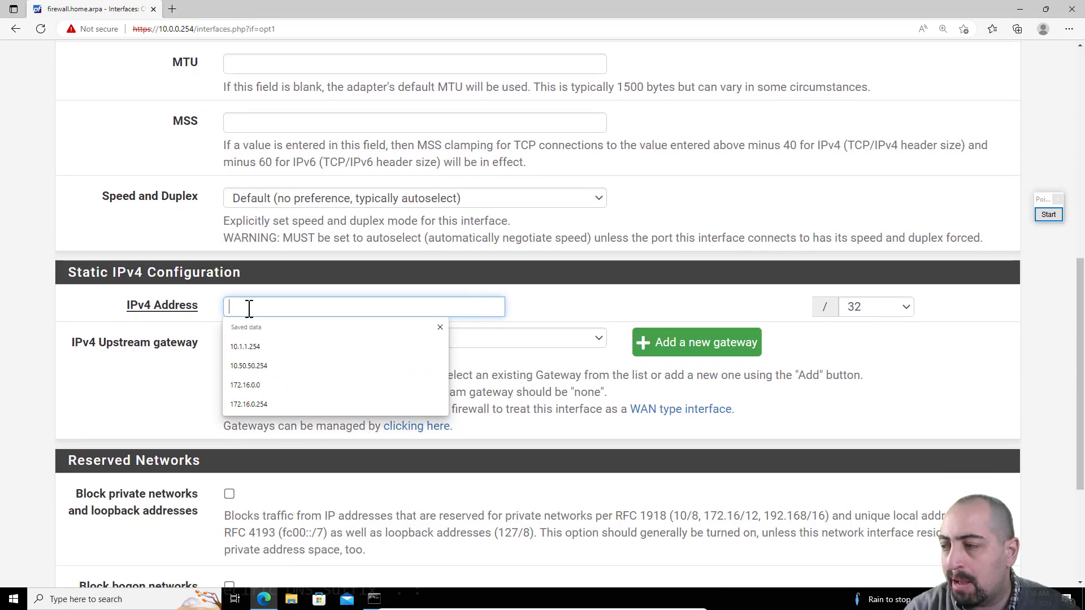
text(10)
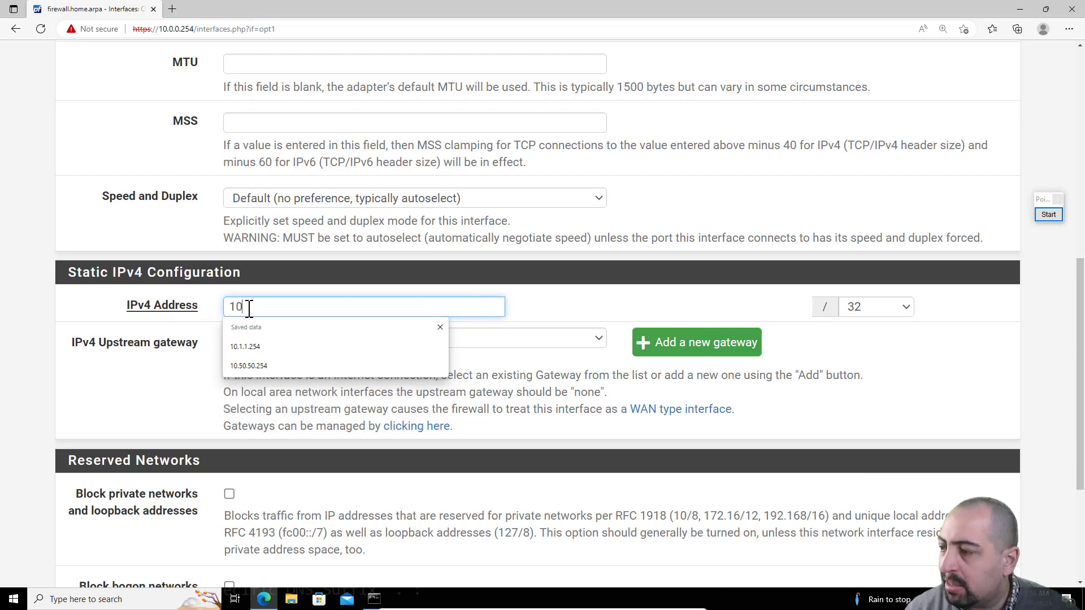
text(.1.1.254)
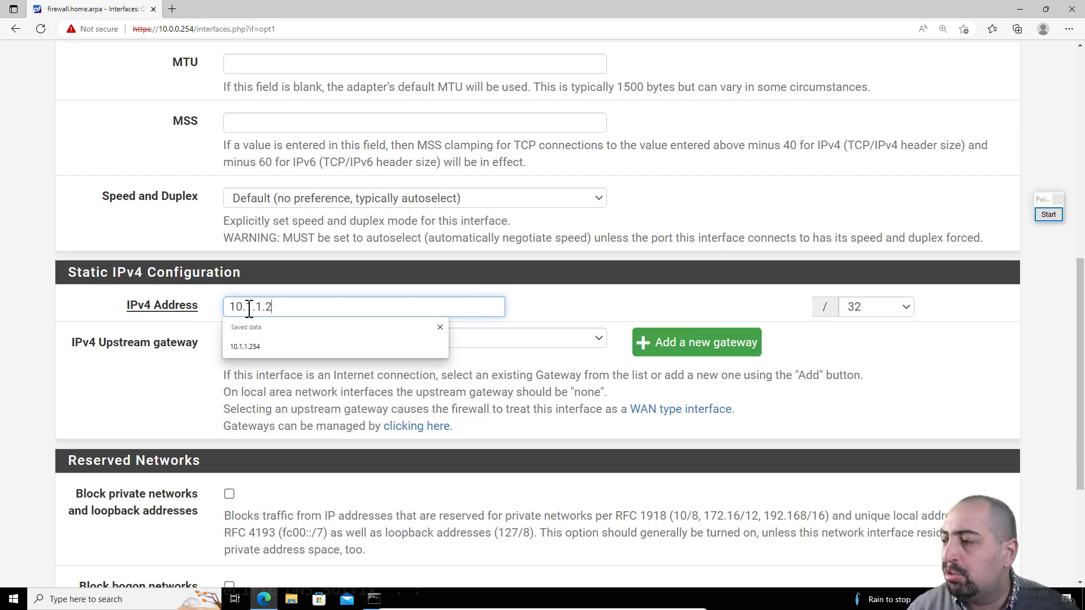
click(891, 308)
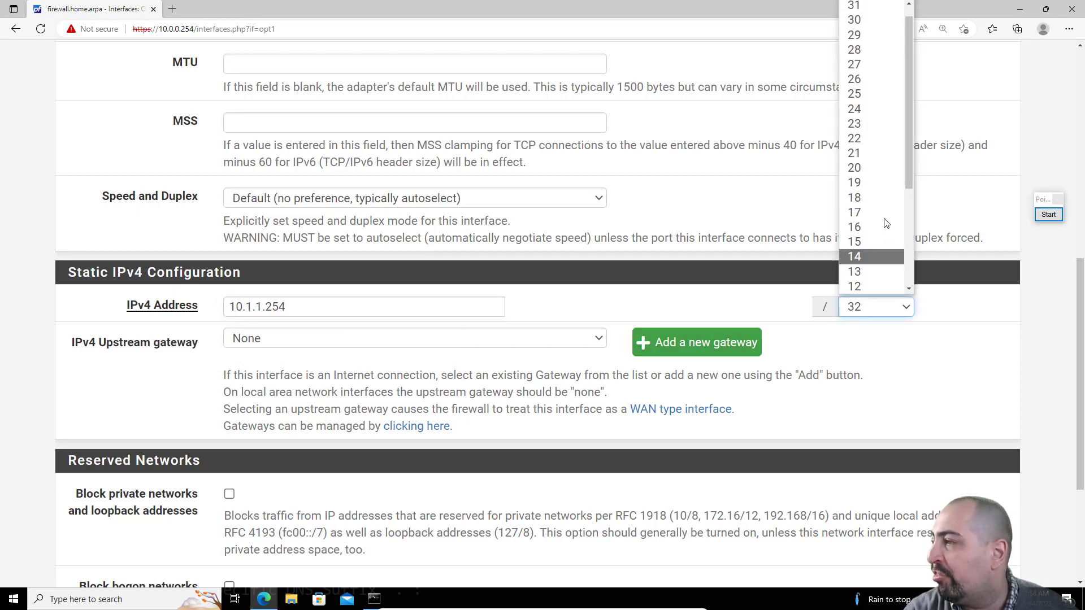
click(868, 109)
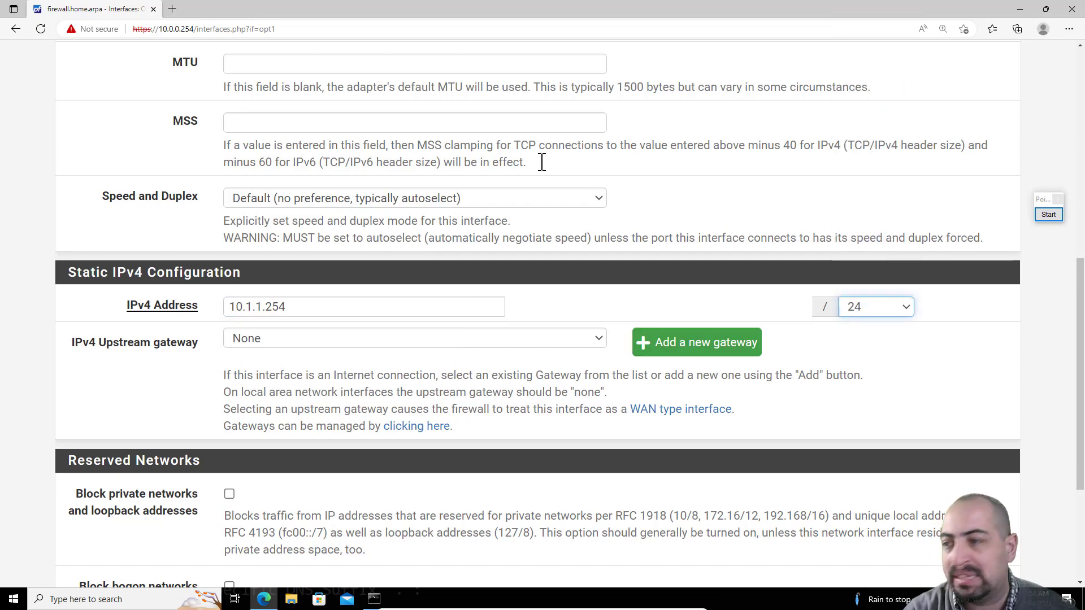
scroll(130, 377, down, 5)
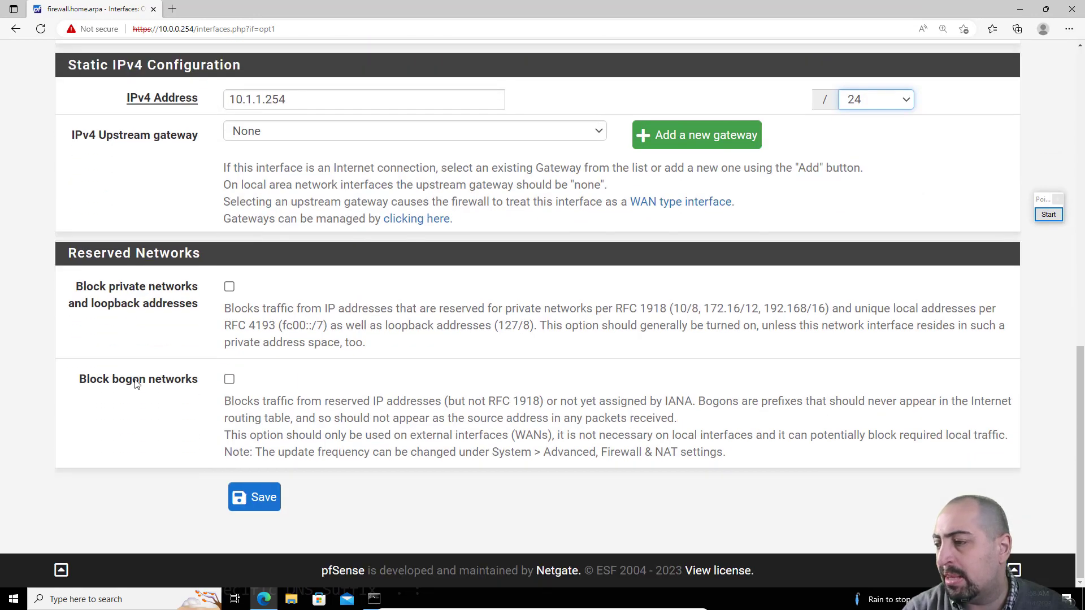
click(241, 491)
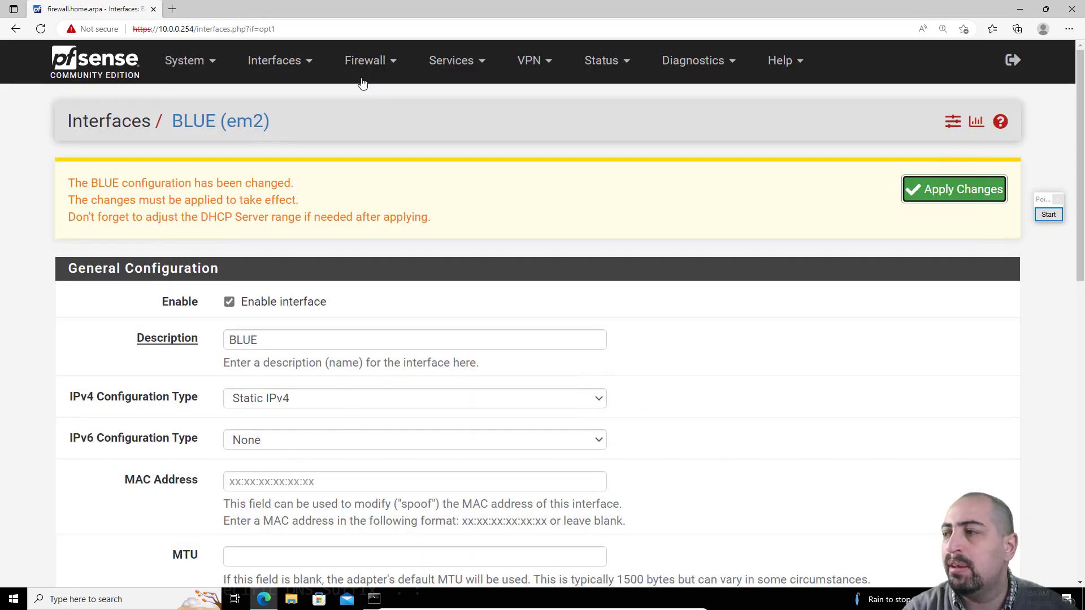
Step: Open the OPT2 interface, enable it, and rename its description to DMZ
click(291, 61)
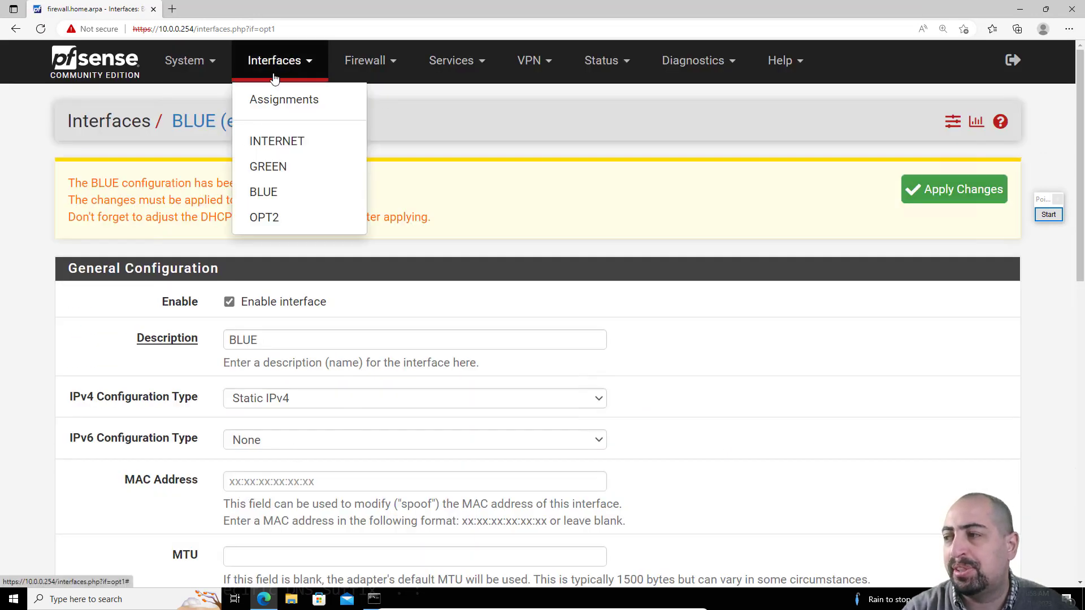
click(279, 223)
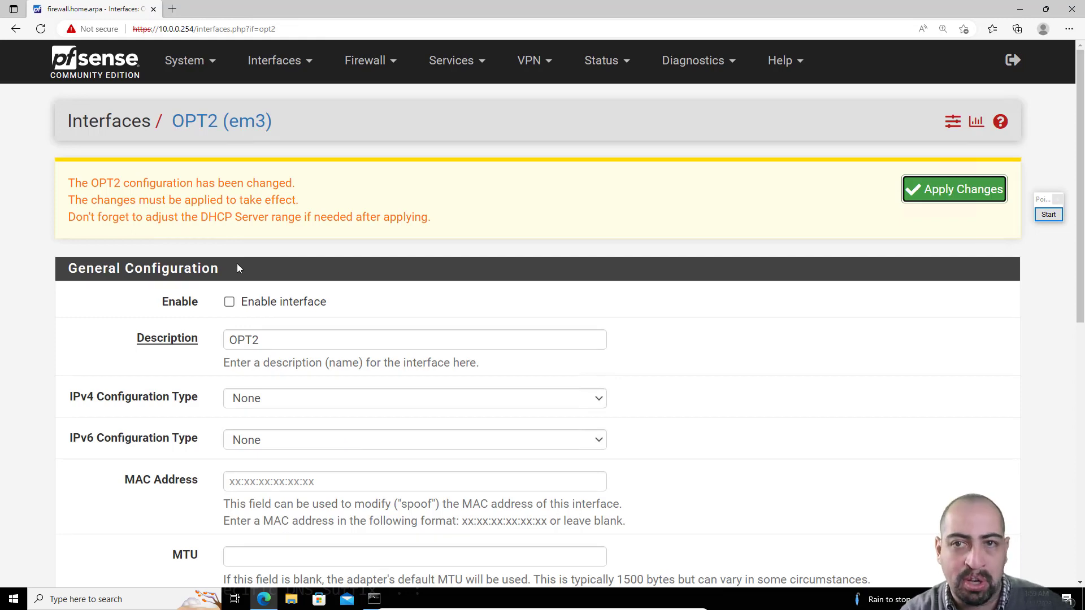
click(229, 303)
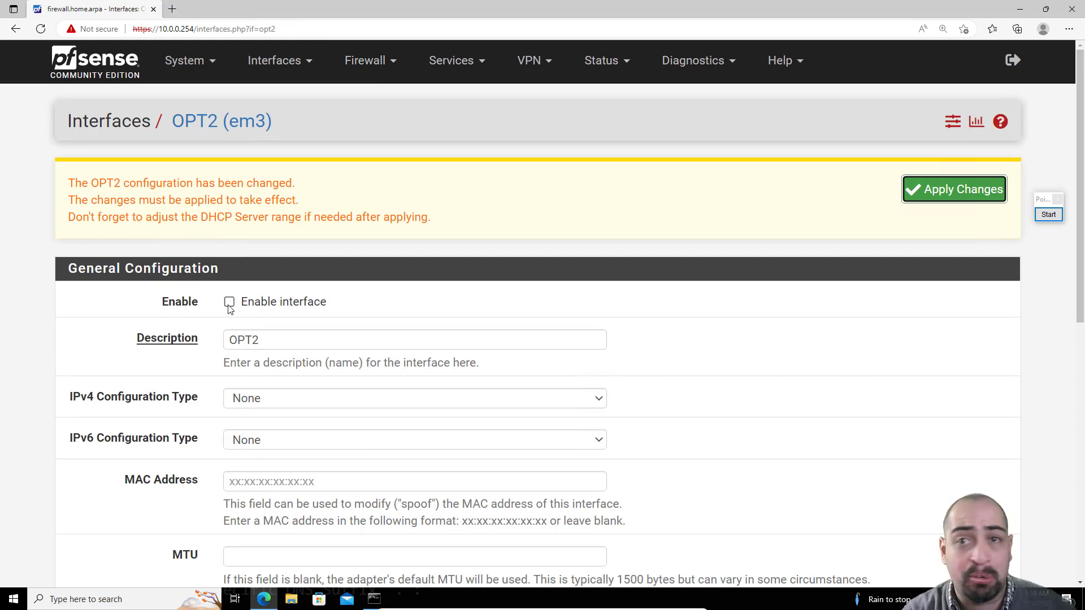
drag(291, 339, 80, 333)
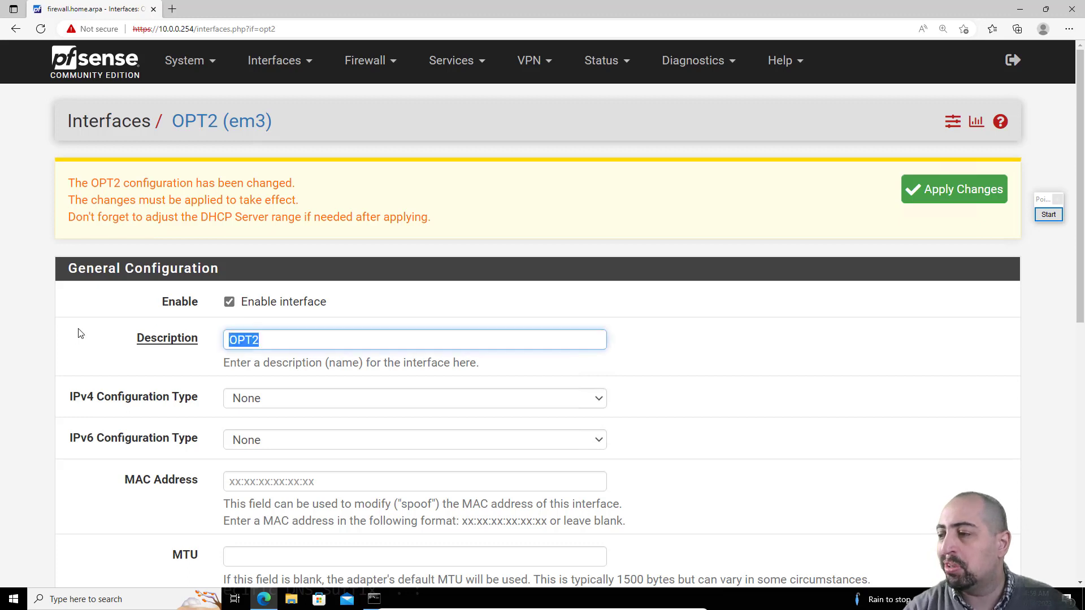
text(DMZ)
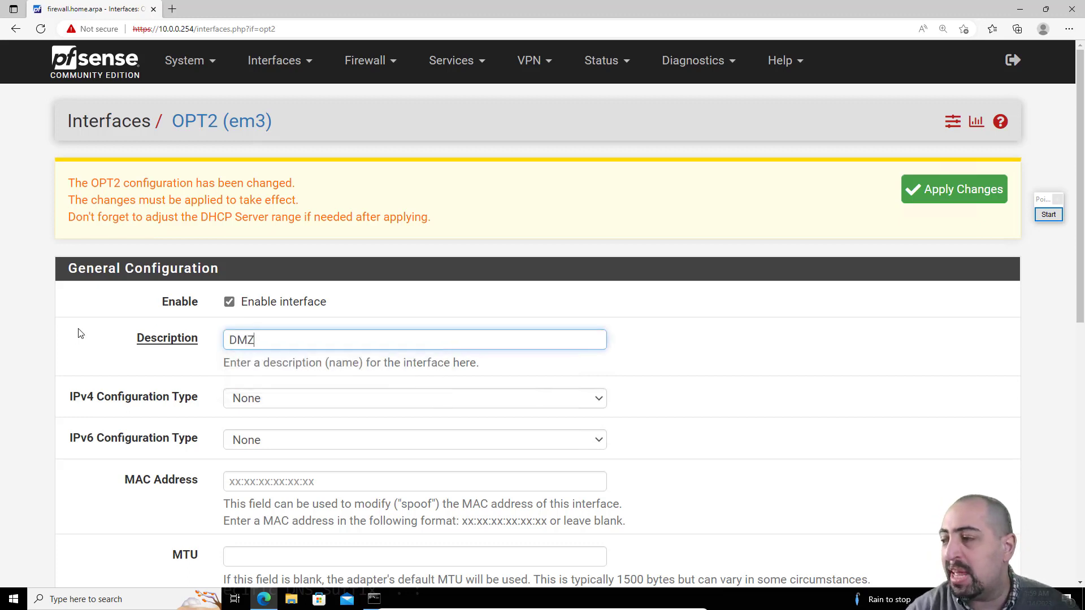
Step: Set the DMZ interface's IPv4 configuration type to Static IPv4 with address 172.16.0.254/24
click(276, 402)
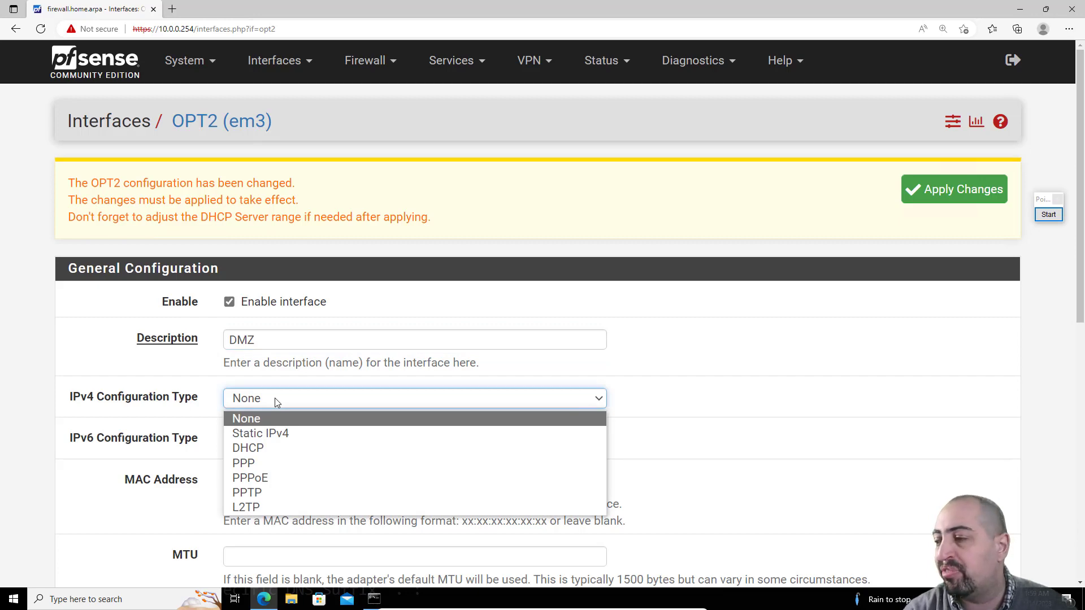
click(272, 434)
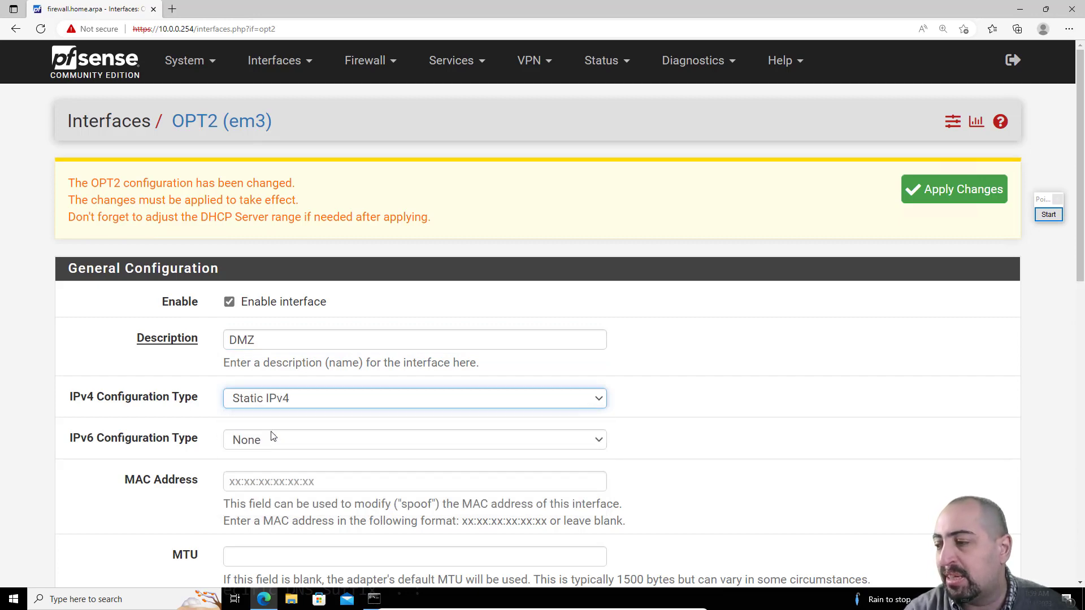
scroll(151, 417, down, 3)
scroll(150, 417, down, 3)
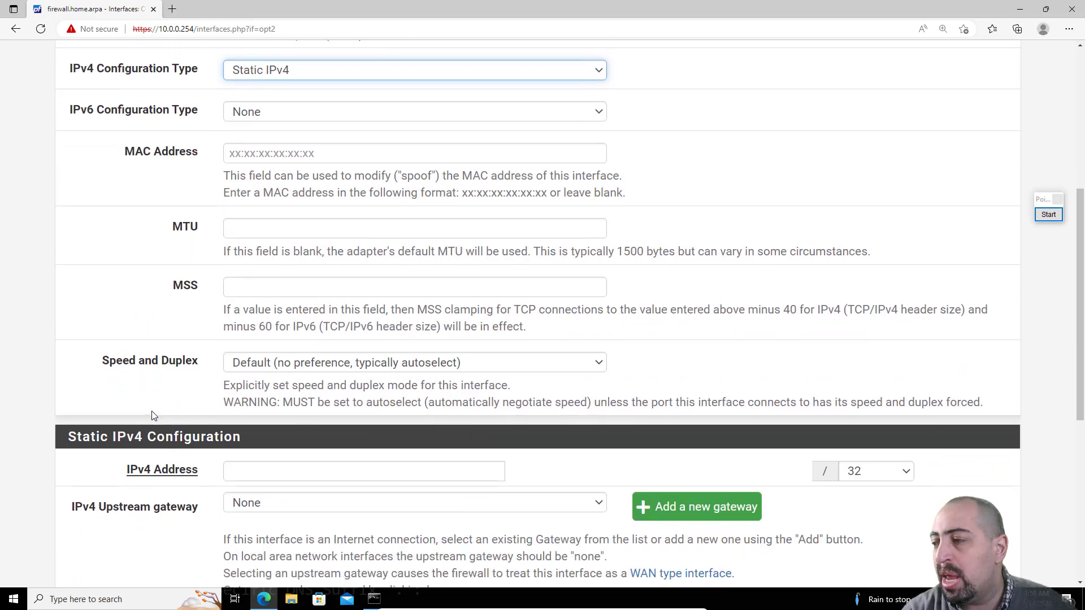
click(265, 471)
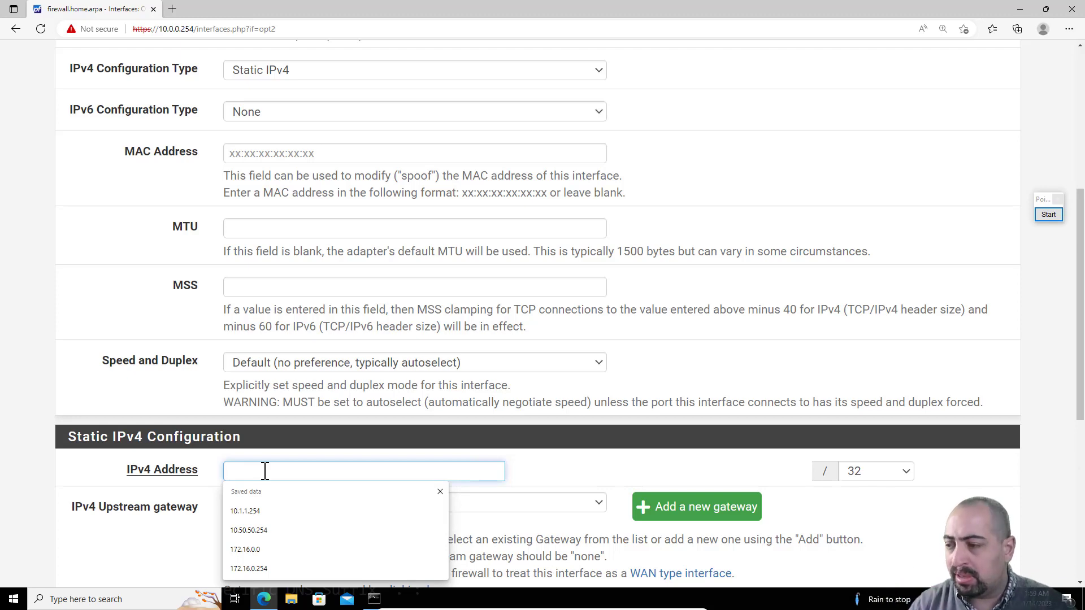
text(17)
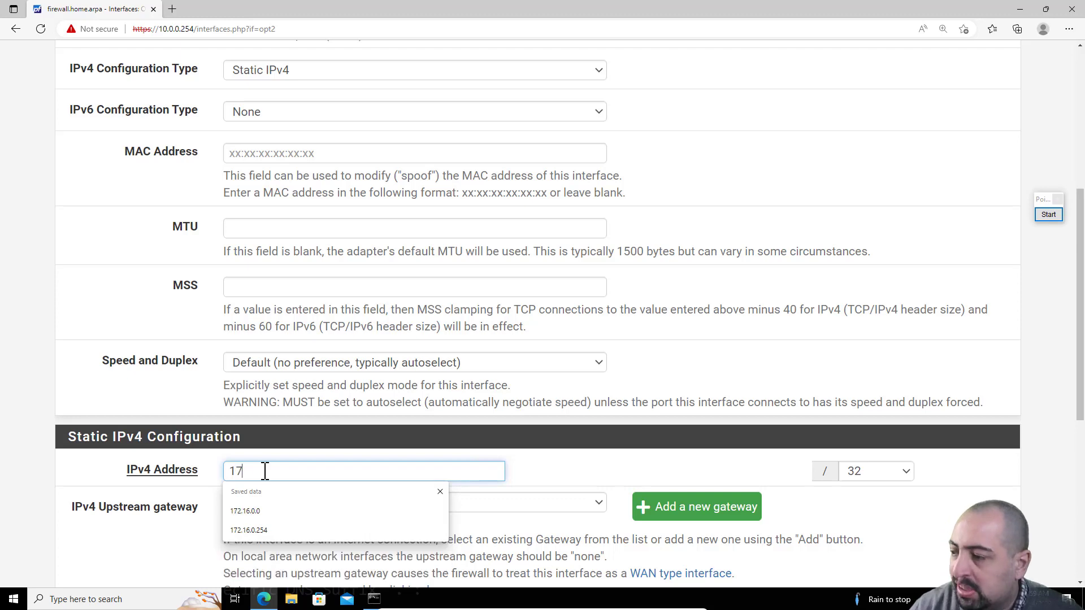
text(2.196)
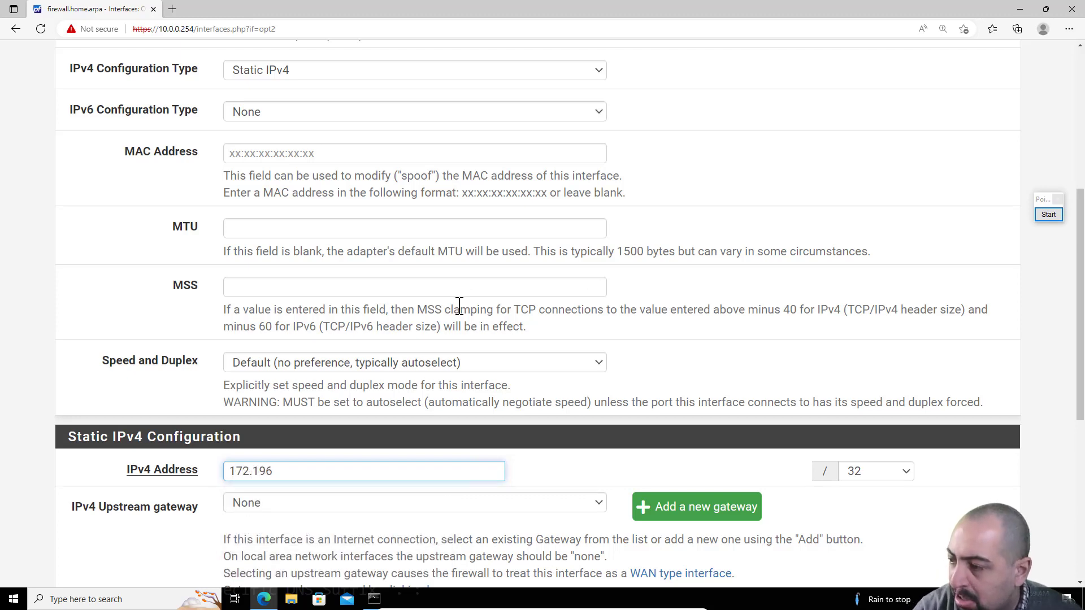
key(BackSpace)
key(BackSpace)
text(6)
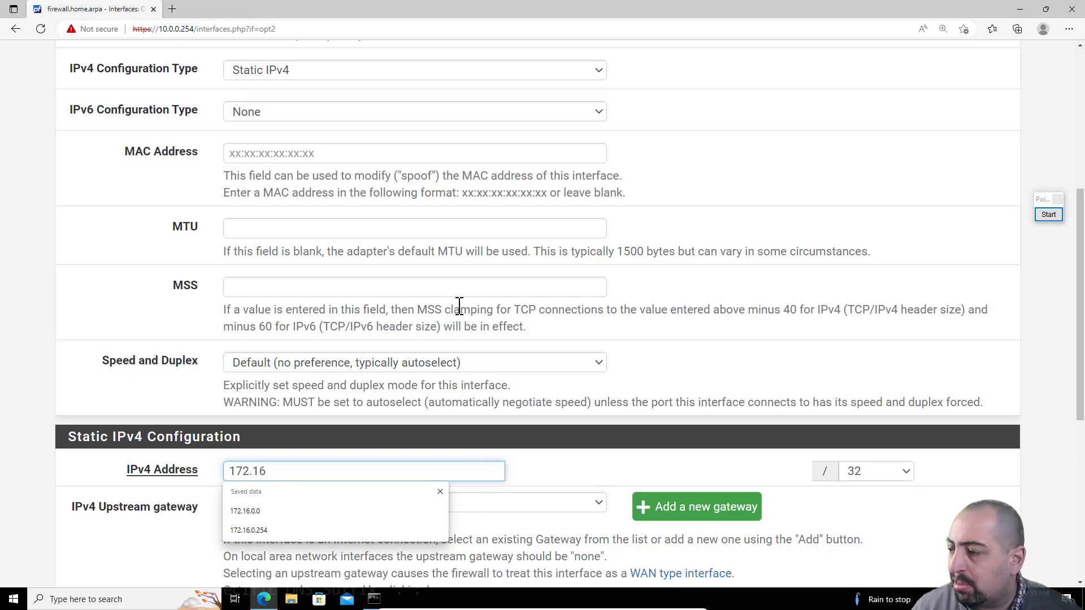
text(.0)
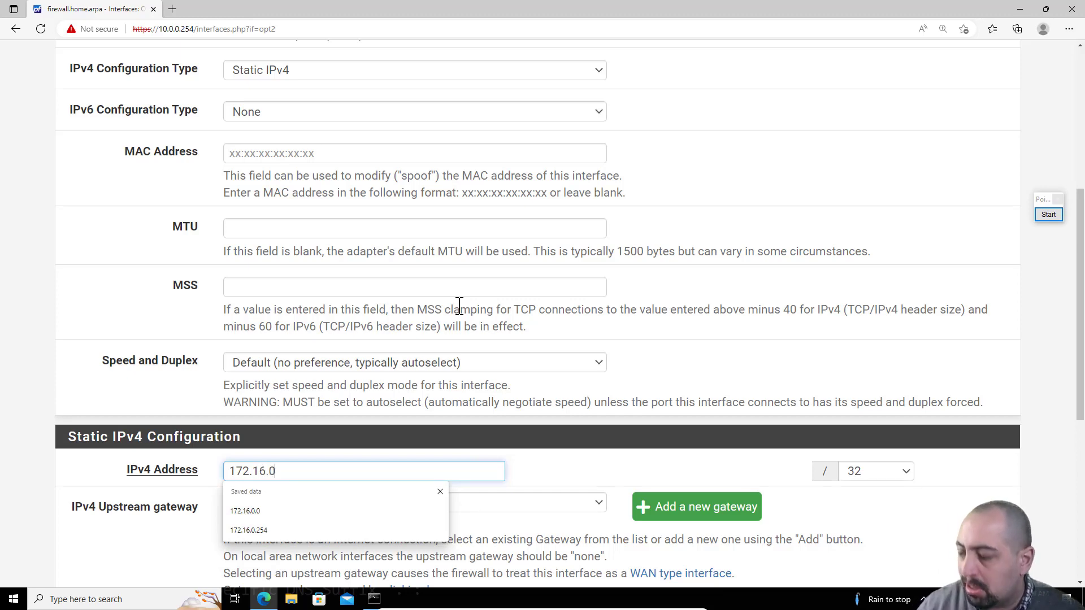
text(.254)
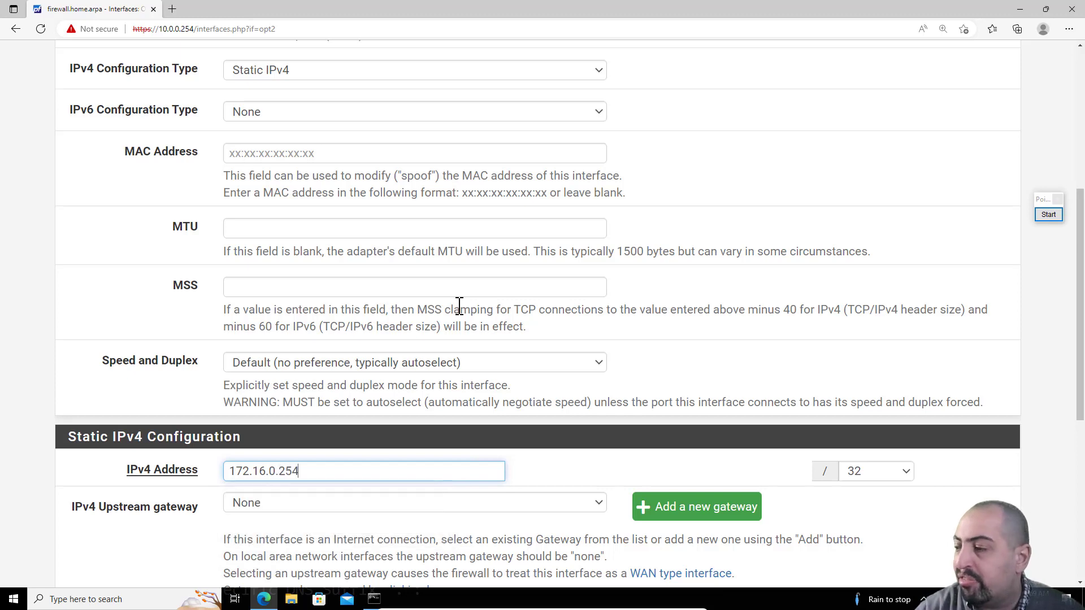
click(894, 475)
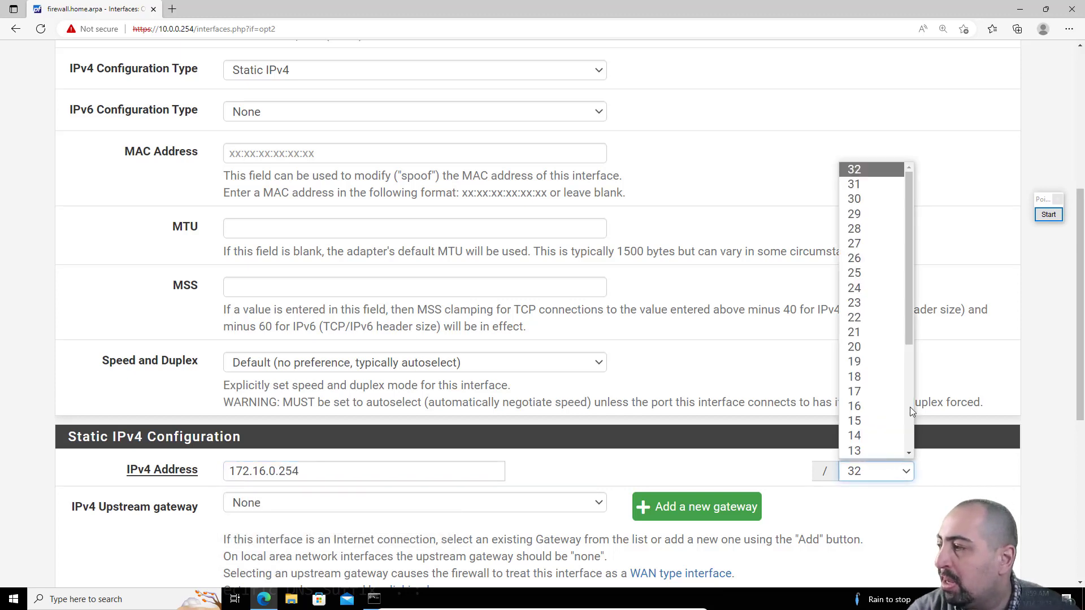
click(890, 297)
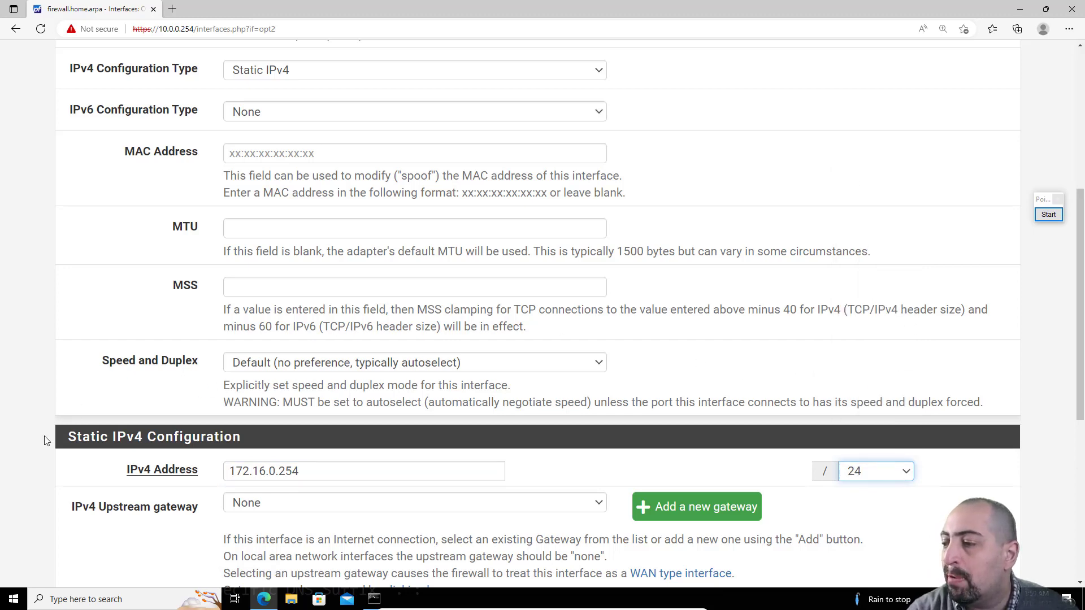
Step: Save the DMZ interface settings and apply the pending interface changes
scroll(47, 441, down, 5)
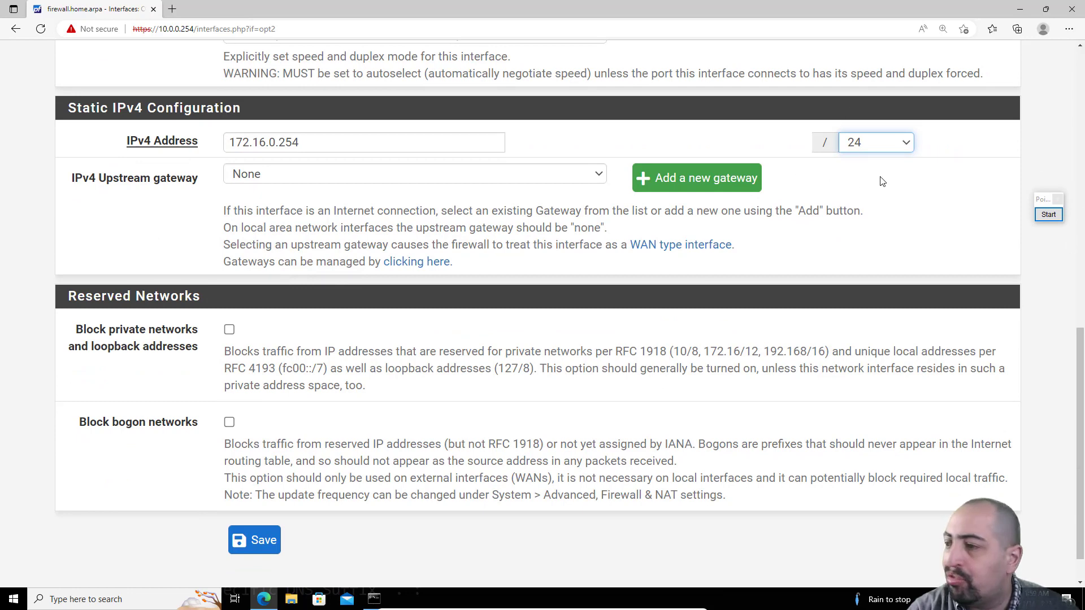
click(255, 541)
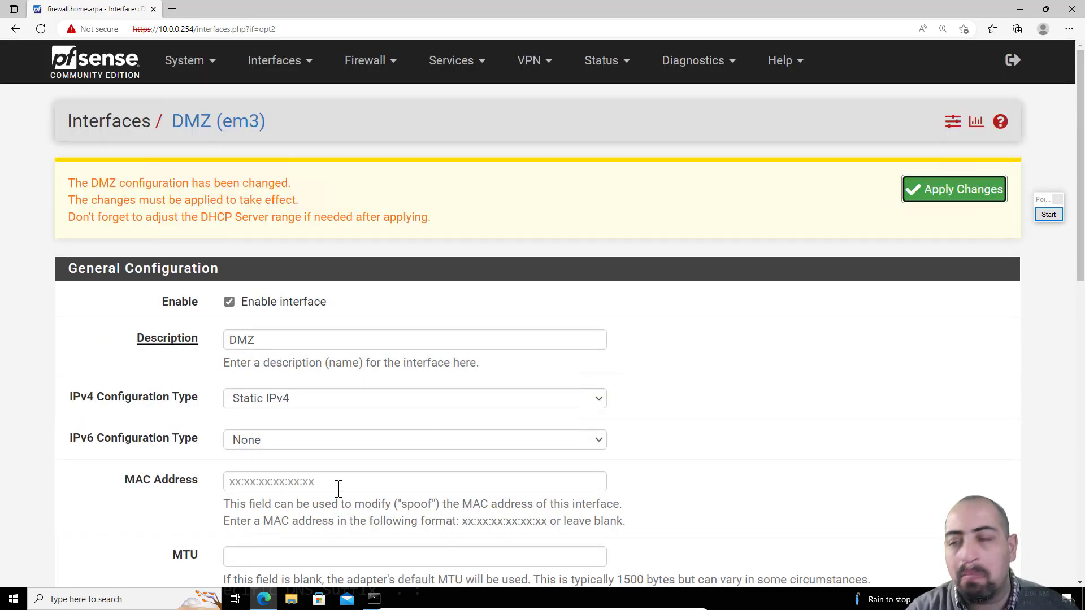
click(955, 192)
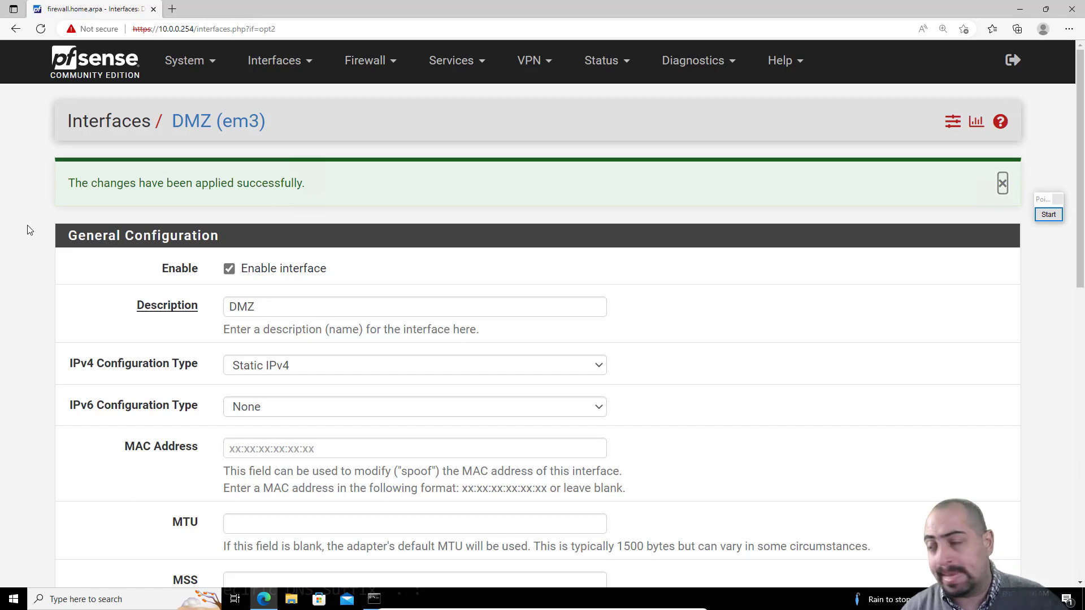
Step: Open the firewall rules for the GREEN interface
click(350, 62)
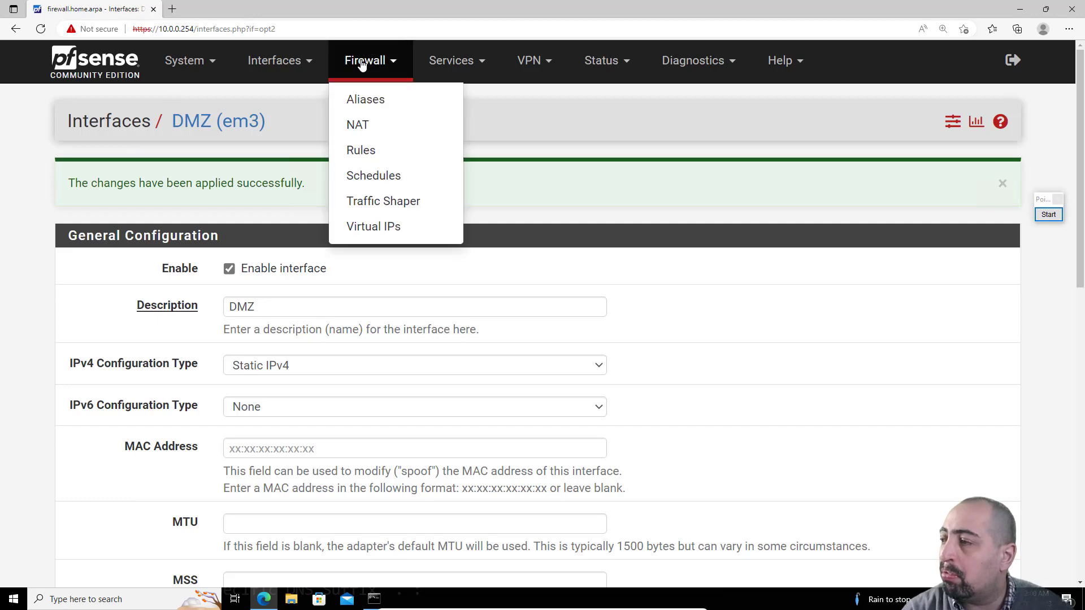
click(367, 160)
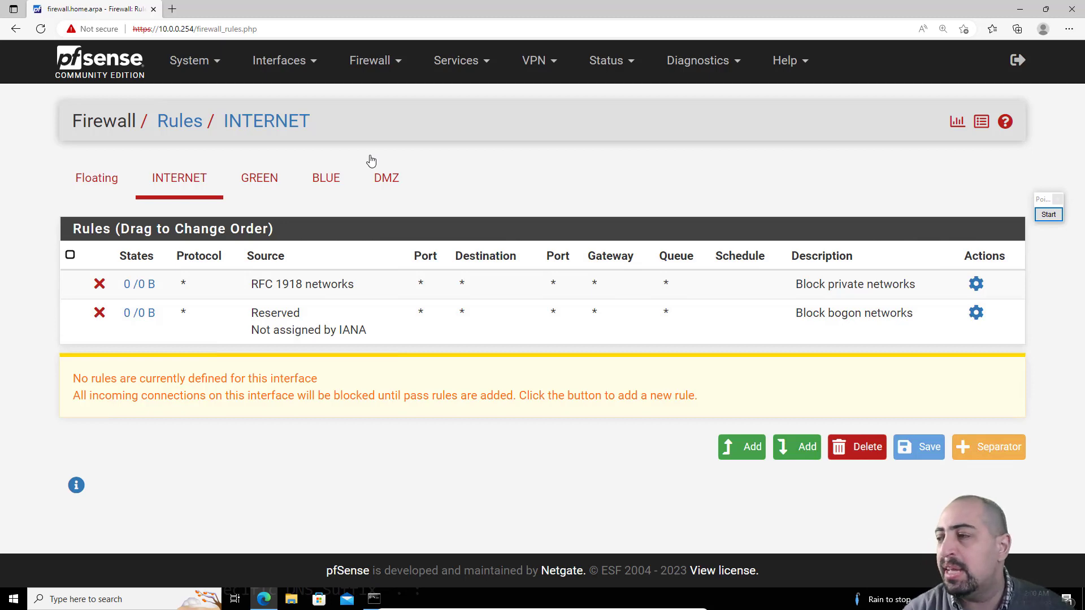
click(258, 183)
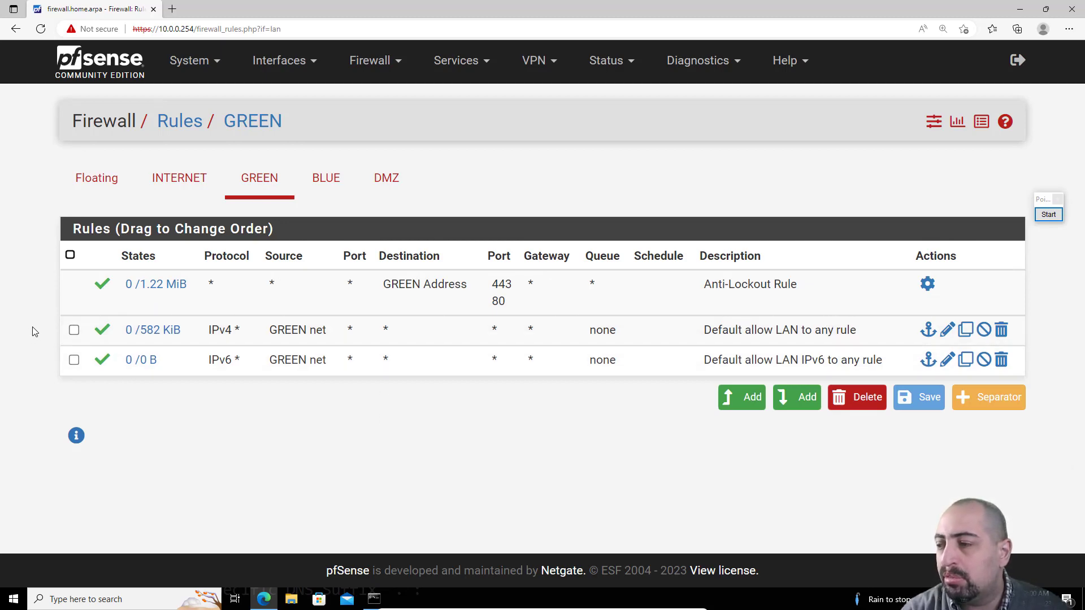
click(74, 330)
click(74, 360)
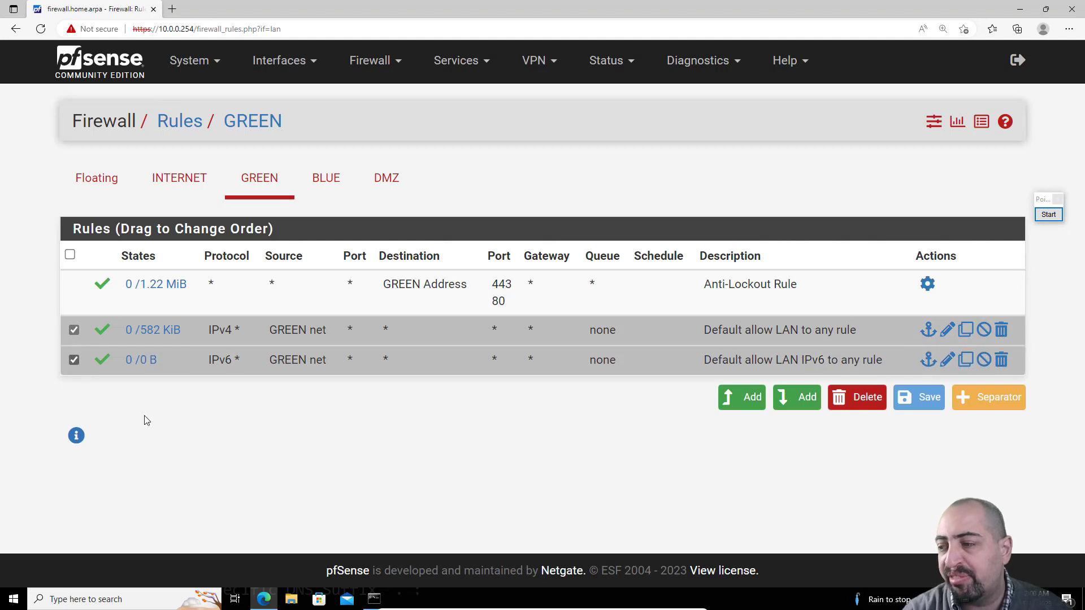
click(74, 359)
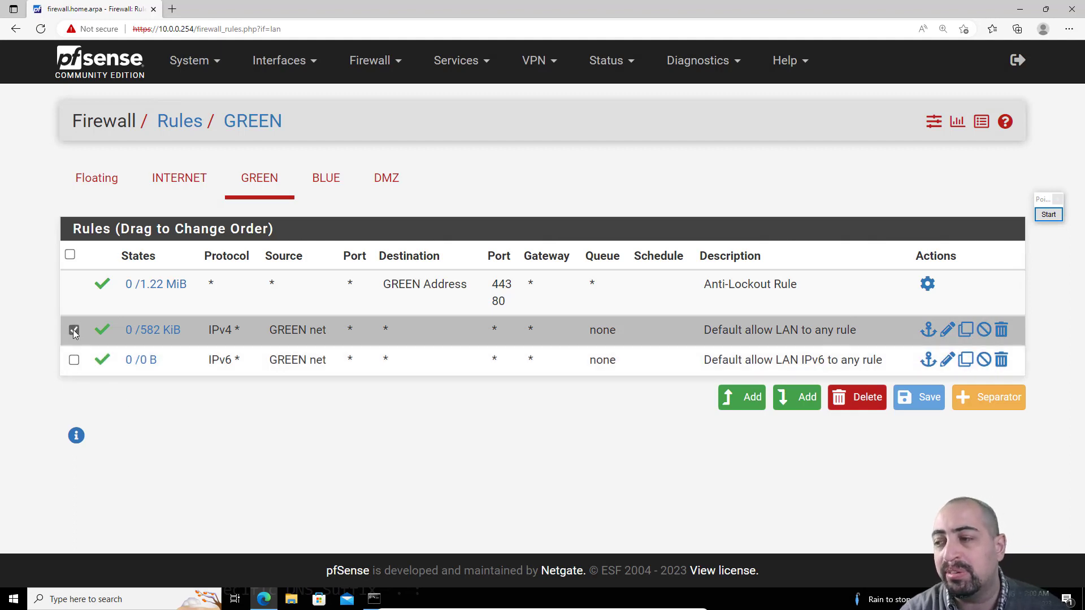
click(74, 330)
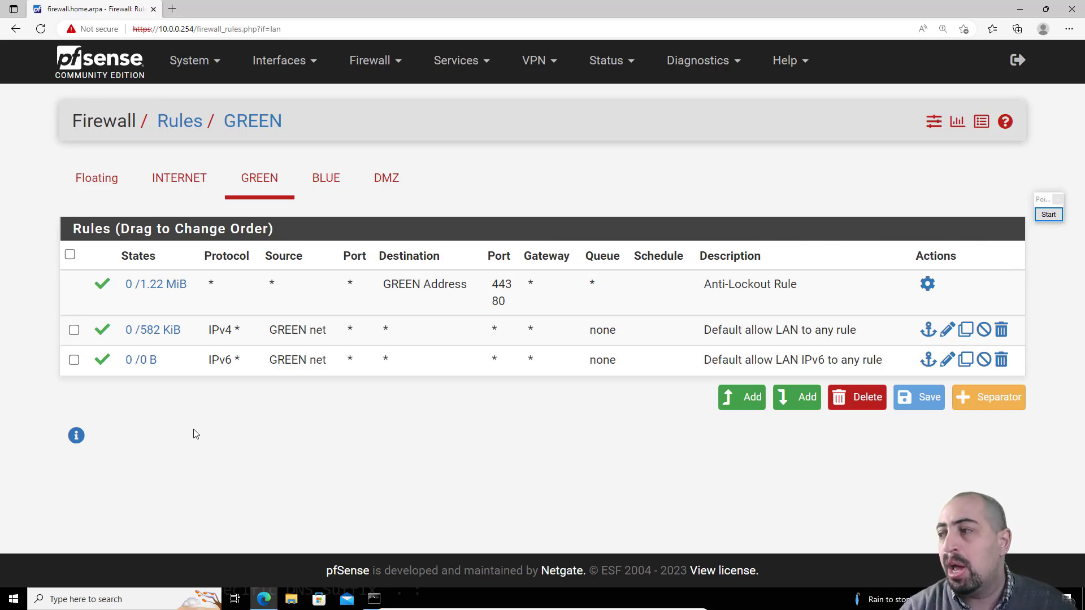
Step: Browse the firewall rules of the BLUE, DMZ and GREEN interfaces
click(318, 178)
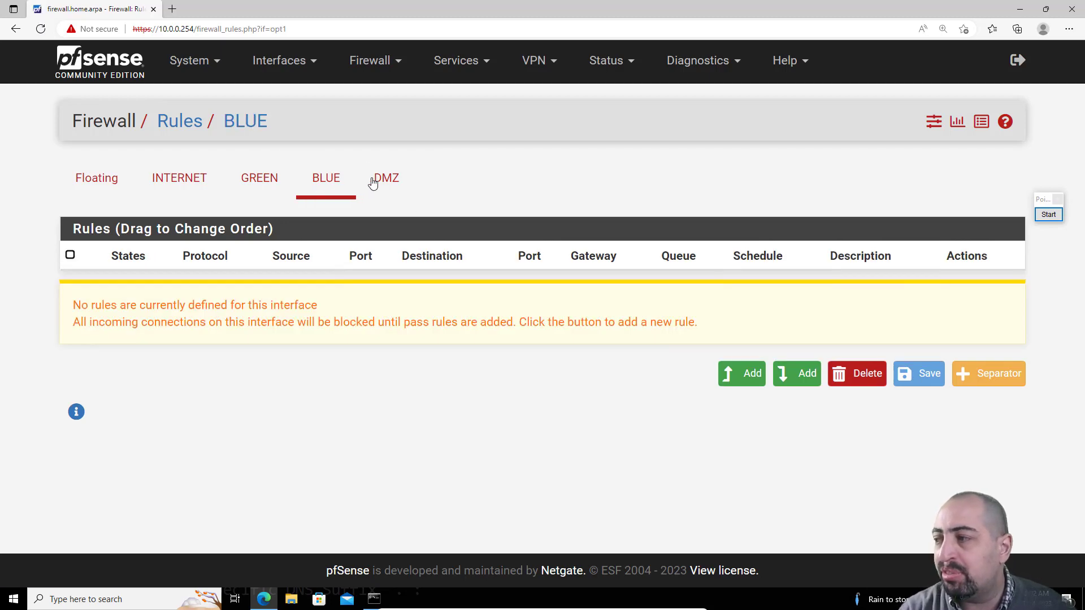
click(387, 181)
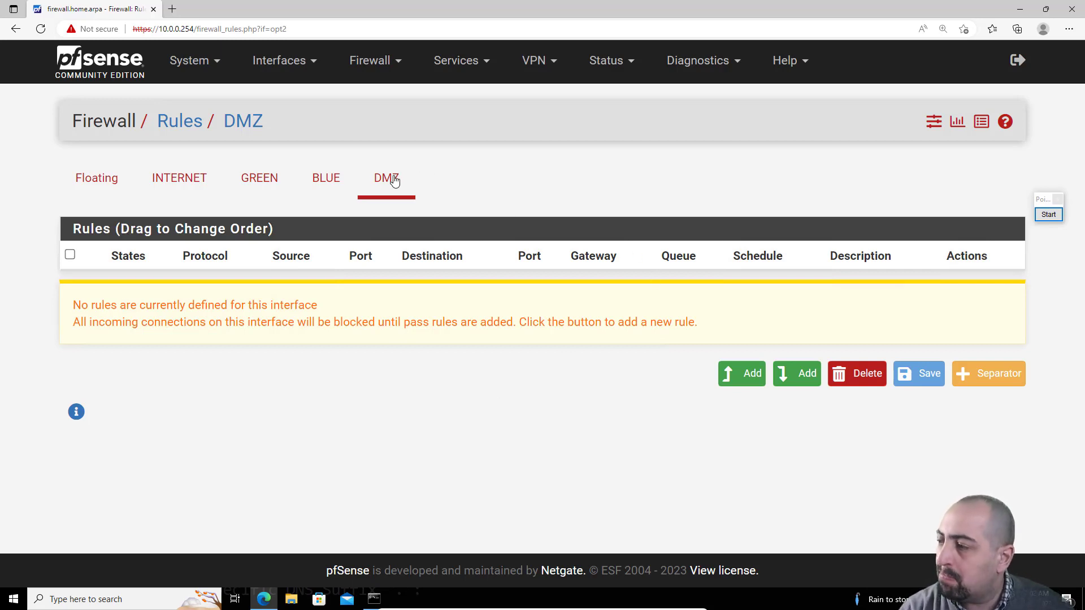
click(325, 181)
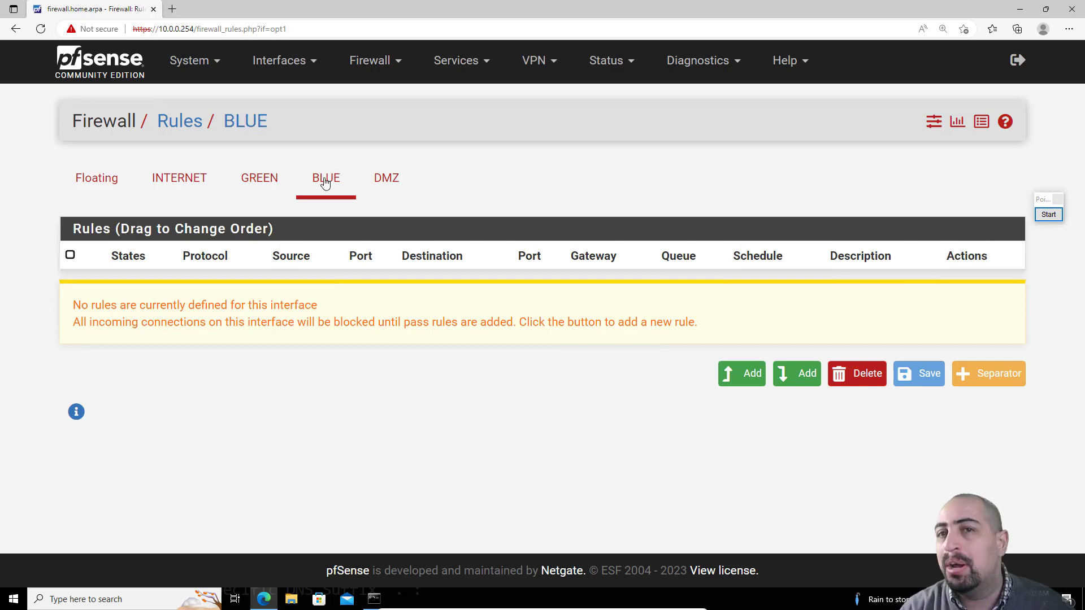
click(269, 178)
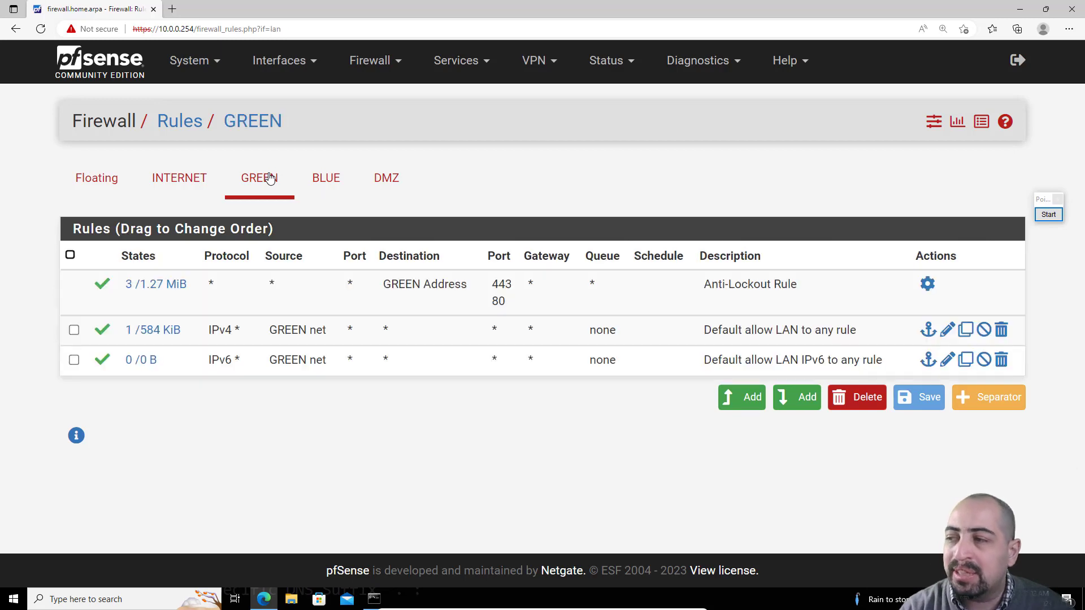